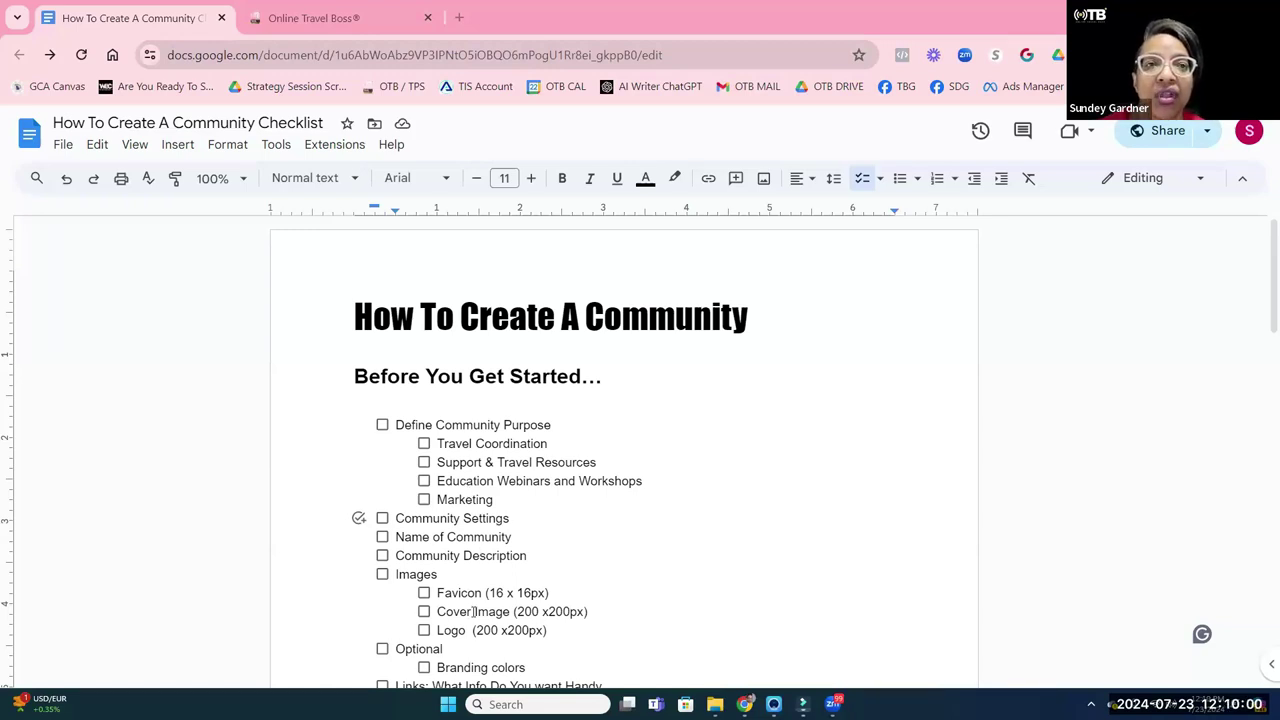
# Review the "Before You Get Started" items in the How To Create A Community checklist.
pyautogui.scroll(-1, 489, 522)
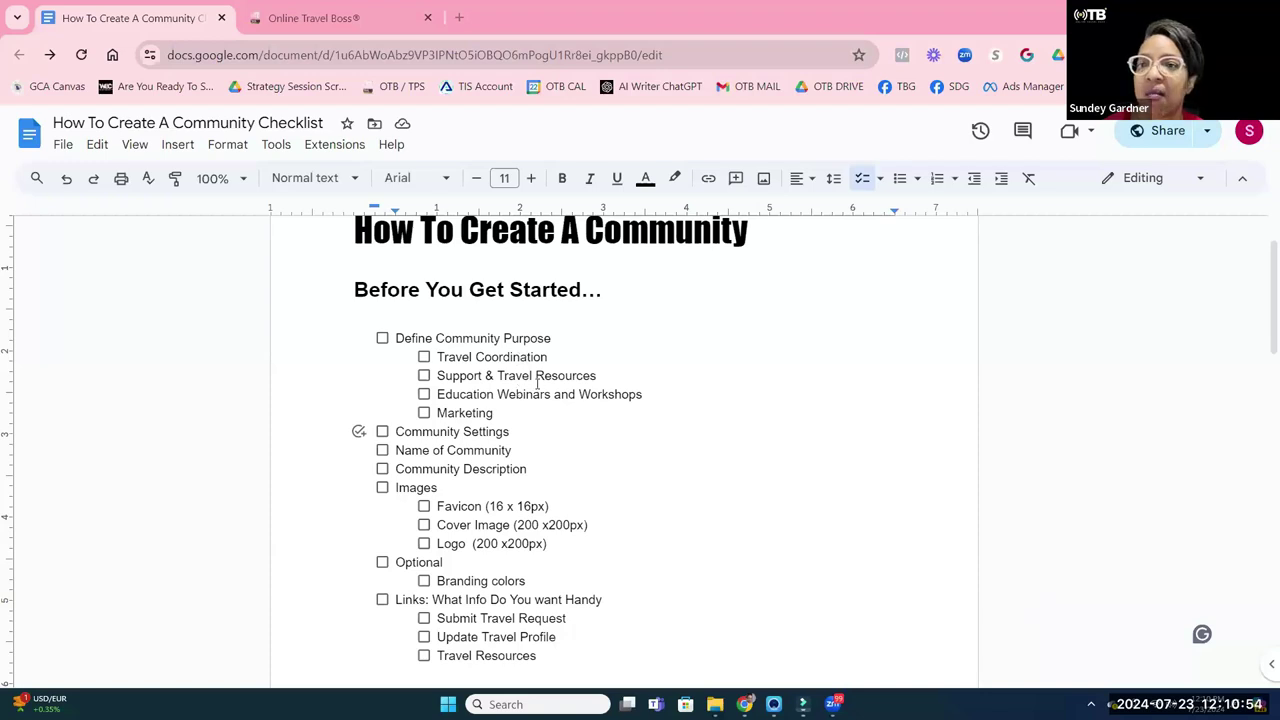
pyautogui.scroll(-3, 537, 383)
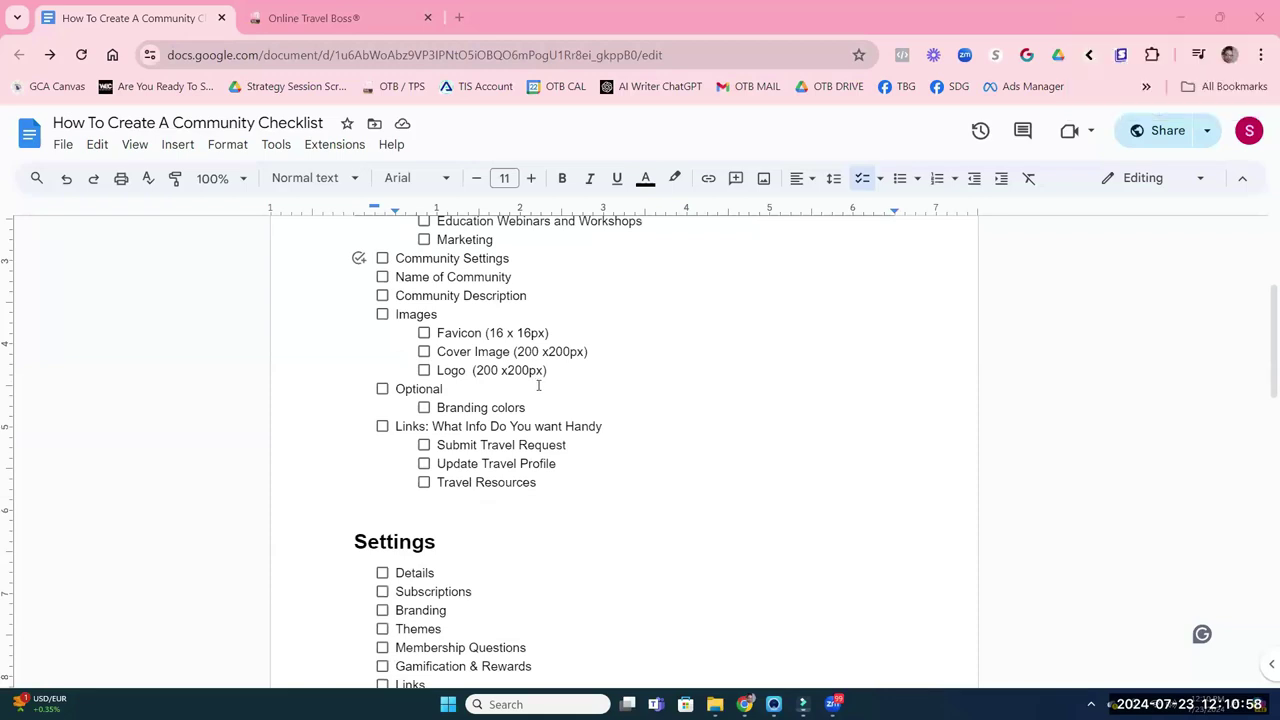
pyautogui.scroll(2, 538, 385)
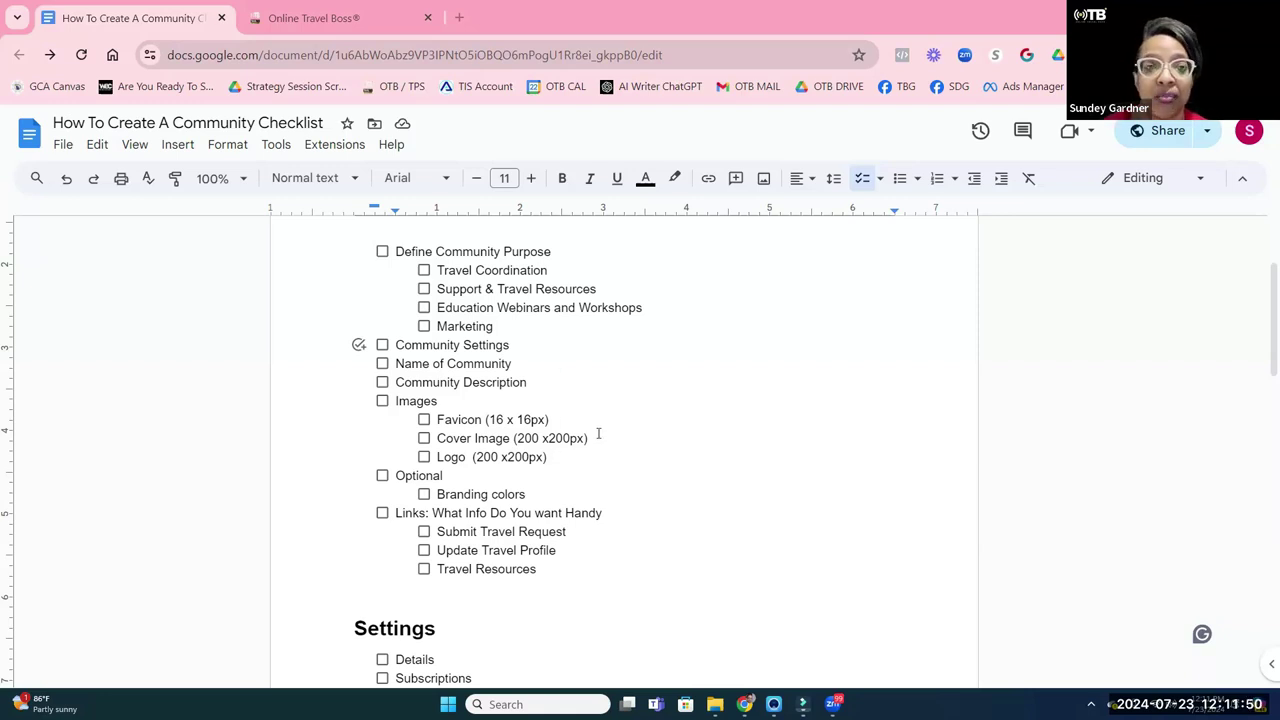
pyautogui.scroll(1, 598, 433)
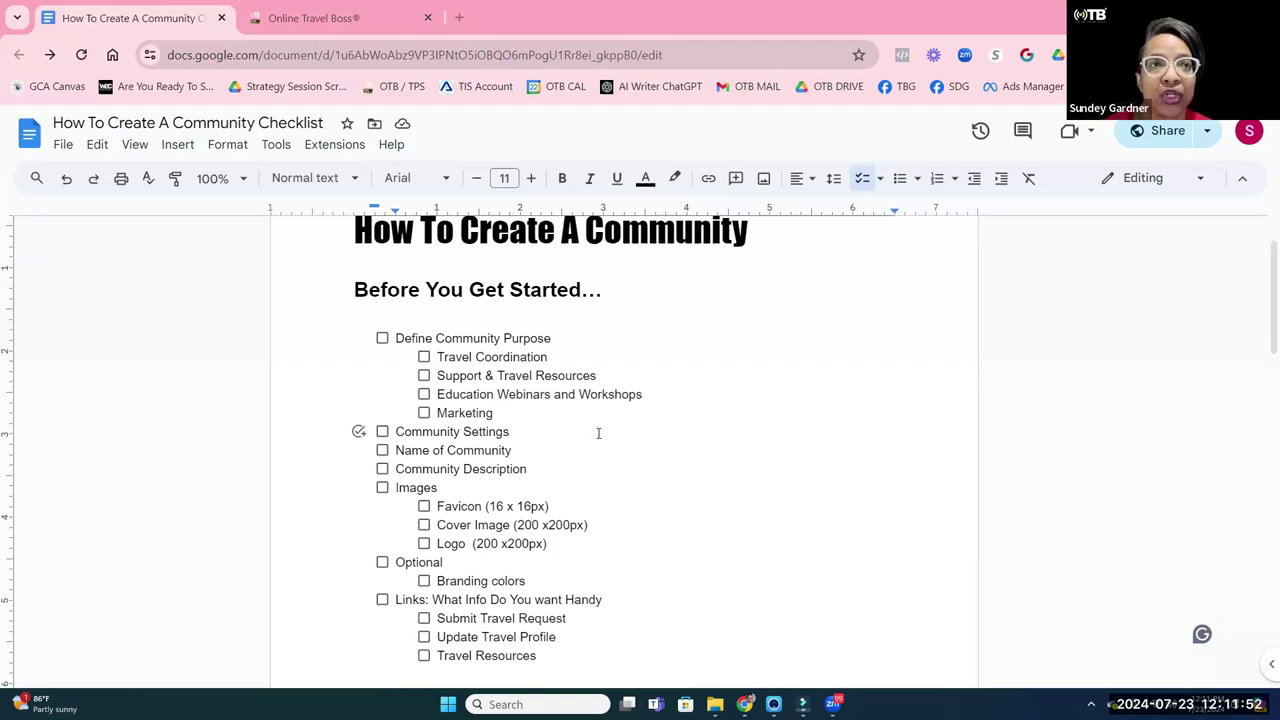
# Switch to Online Travel Boss and open the Domain Setup page in the Communities settings of Memberships.
pyautogui.click(326, 18)
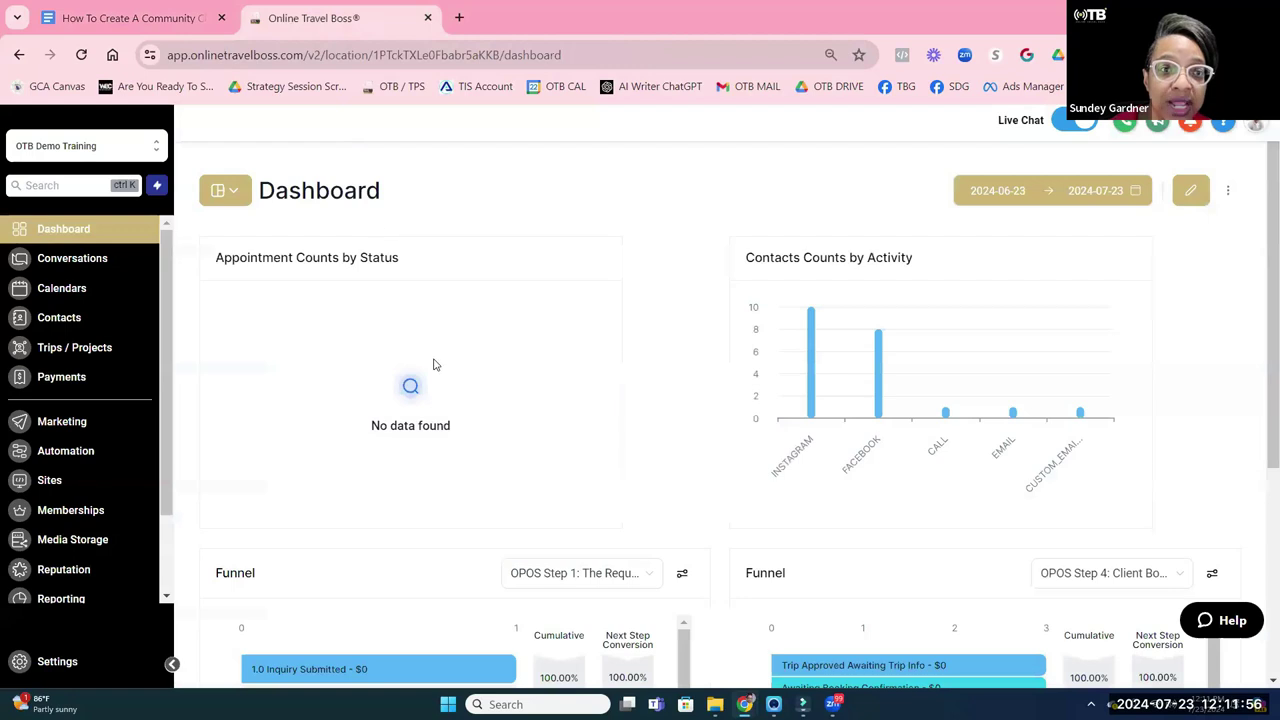
pyautogui.scroll(-1, 300, 291)
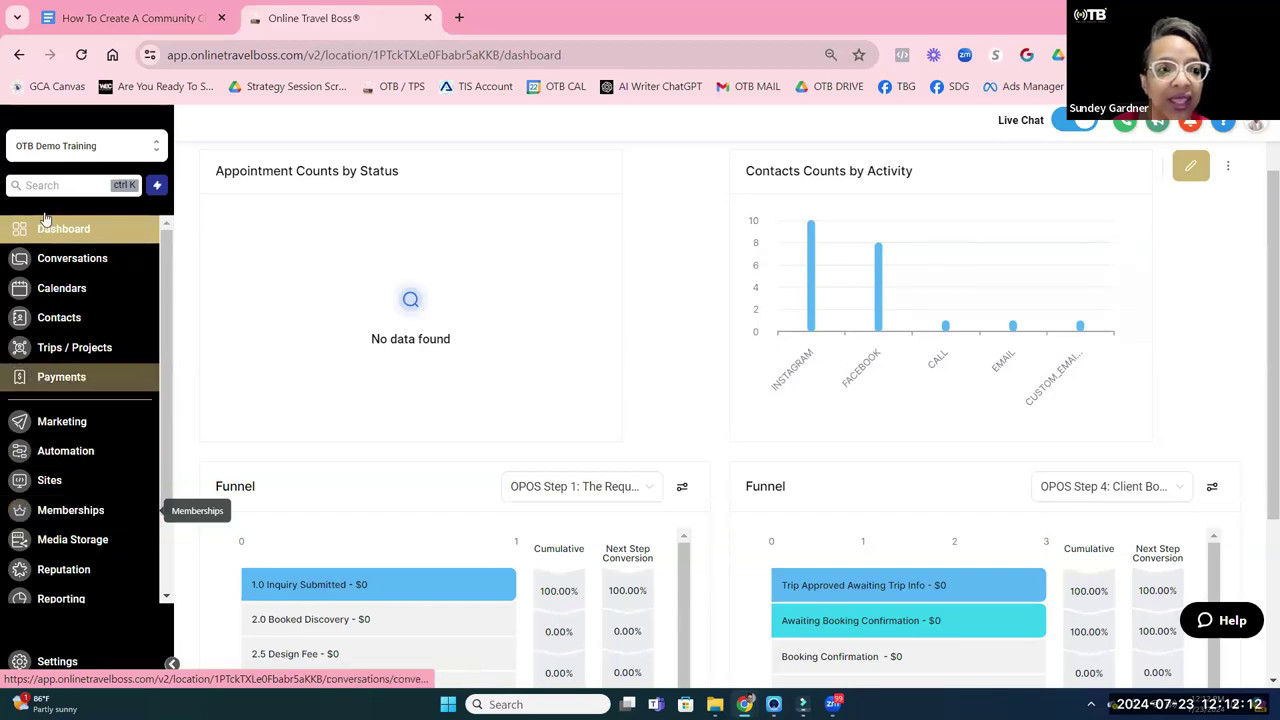
pyautogui.click(68, 512)
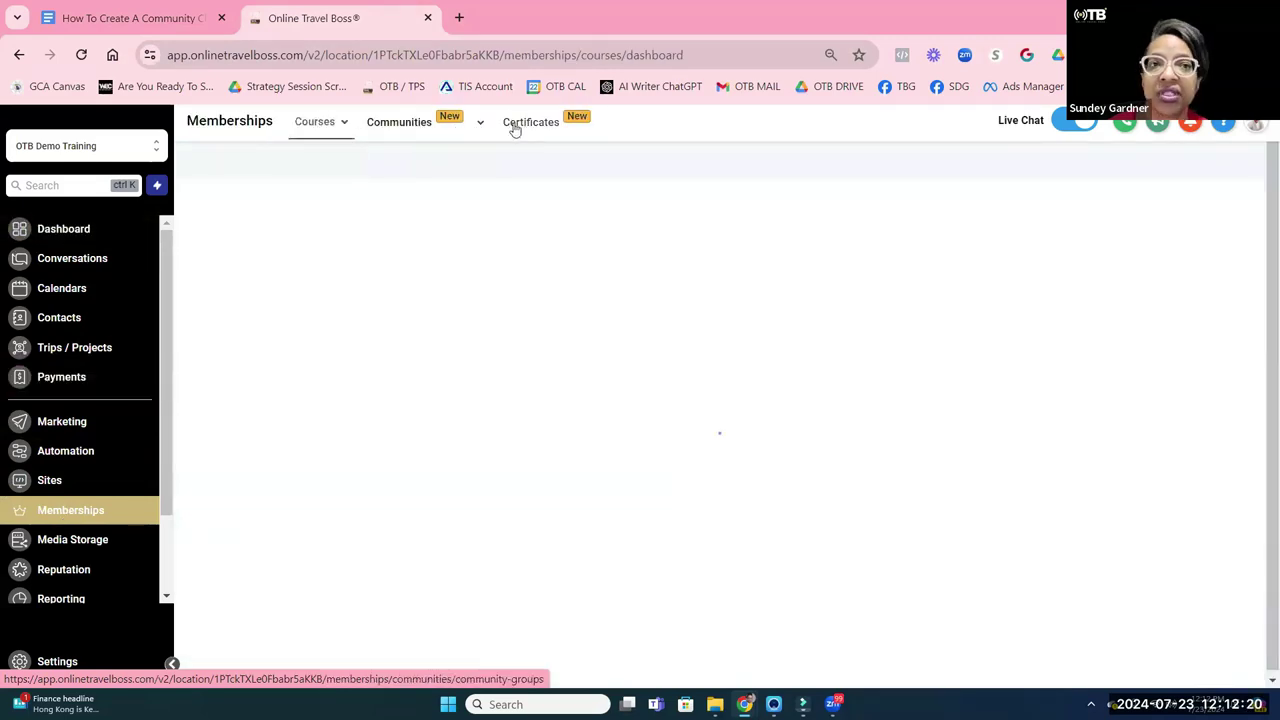
pyautogui.click(391, 129)
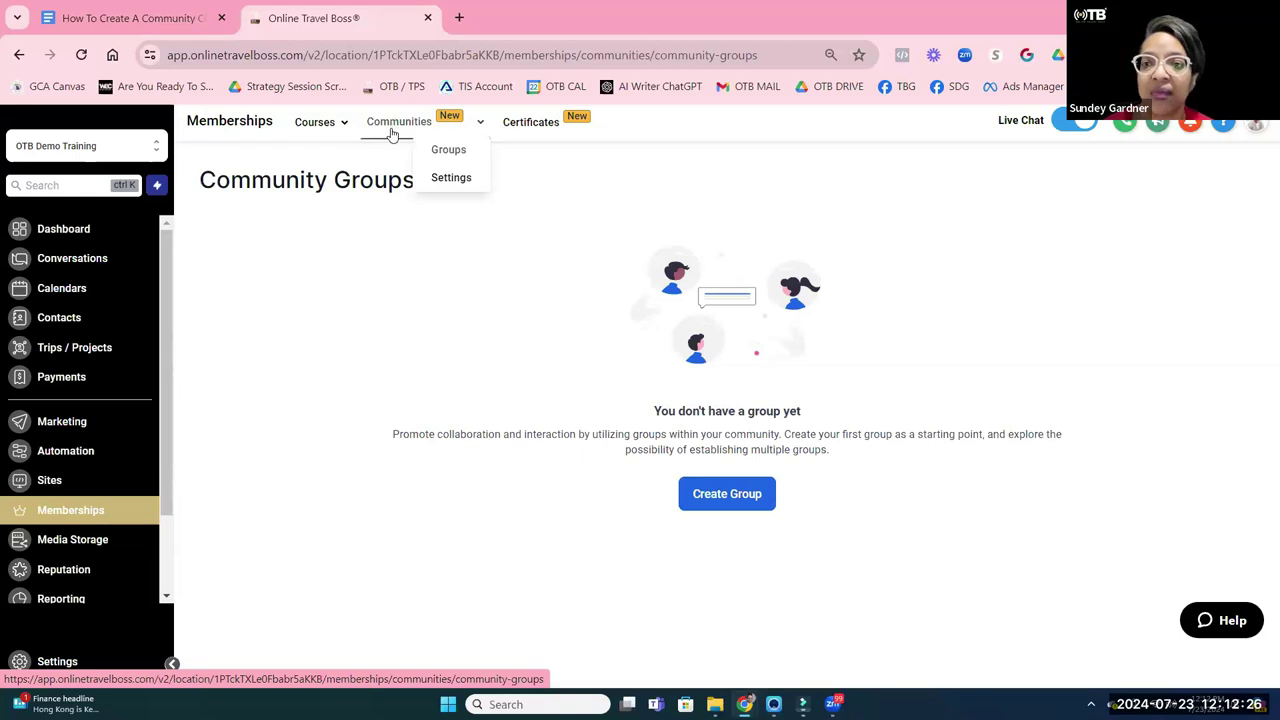
pyautogui.click(452, 177)
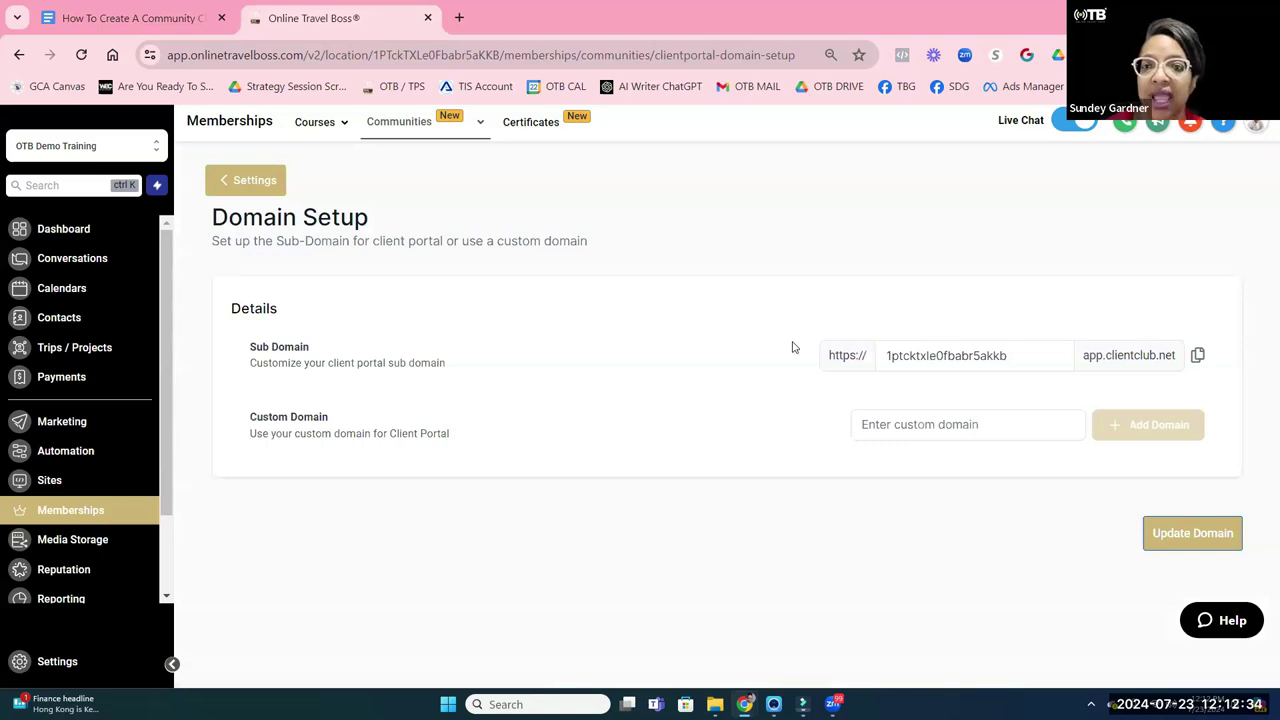
# Replace the client portal's sub domain with "portal" and activate the custom domain field.
pyautogui.click(952, 354)
pyautogui.click(464, 314)
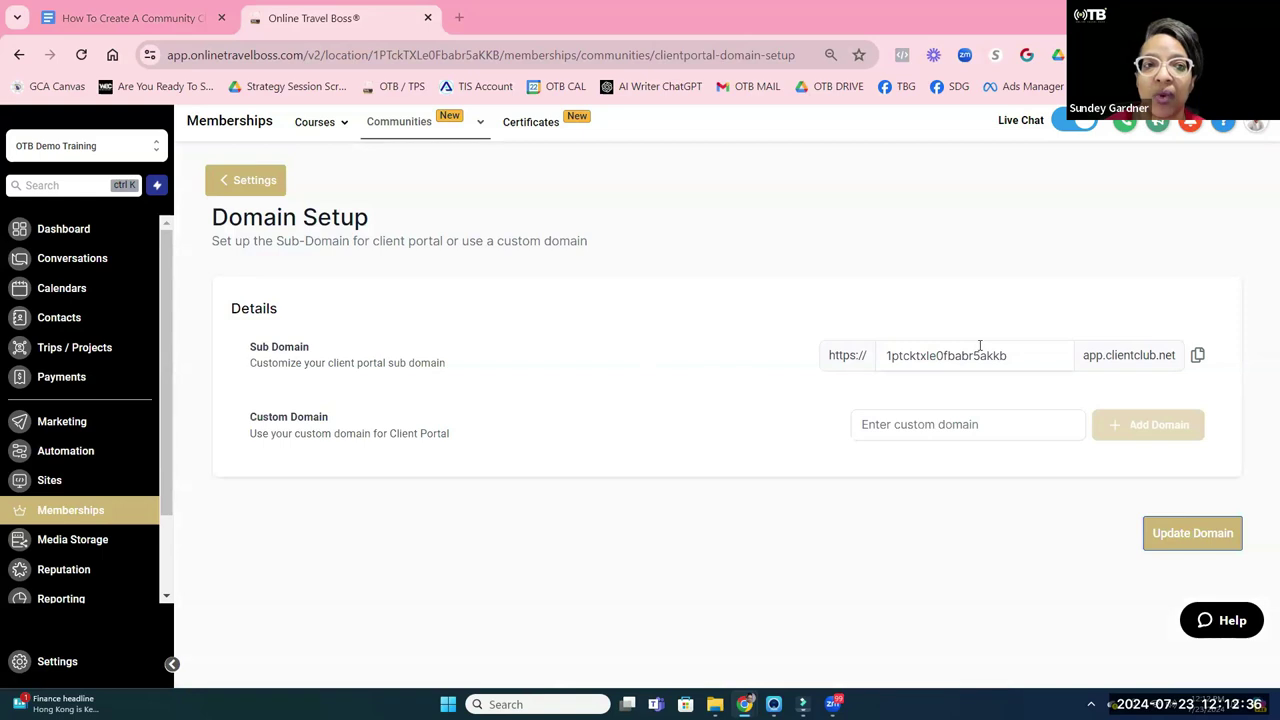
pyautogui.moveTo(1043, 354); pyautogui.dragTo(806, 335)
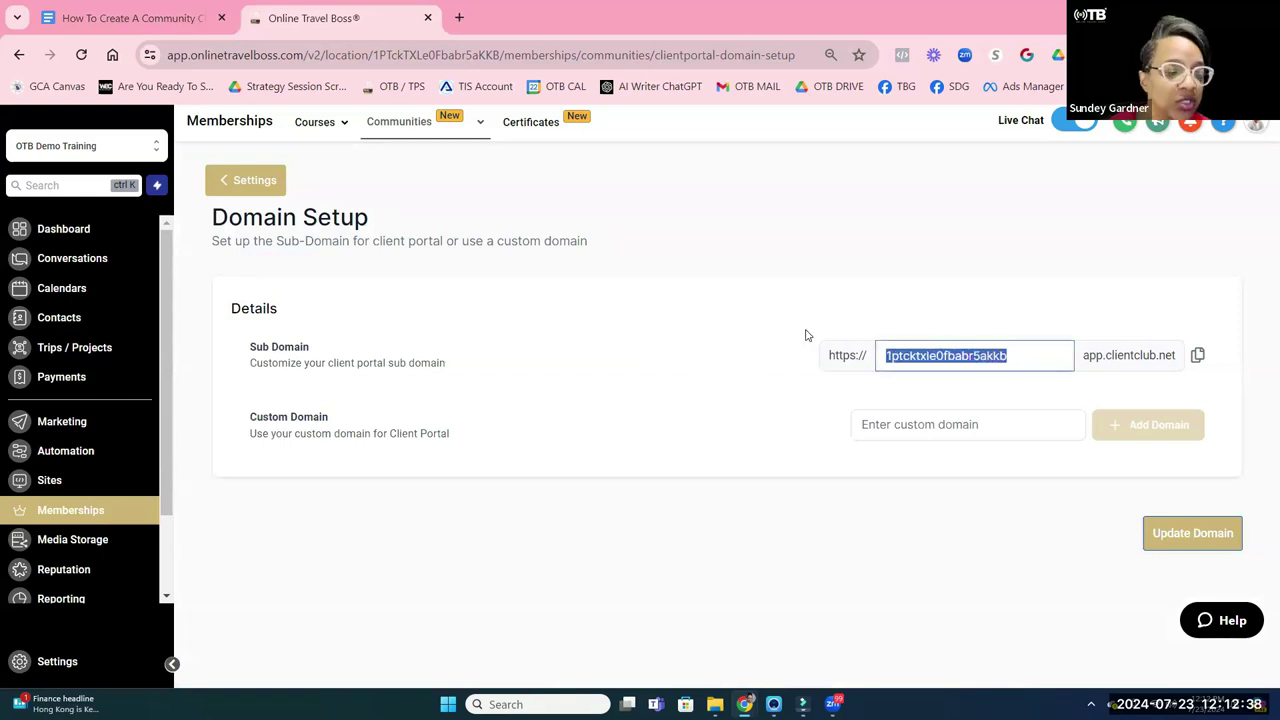
pyautogui.write('portal')
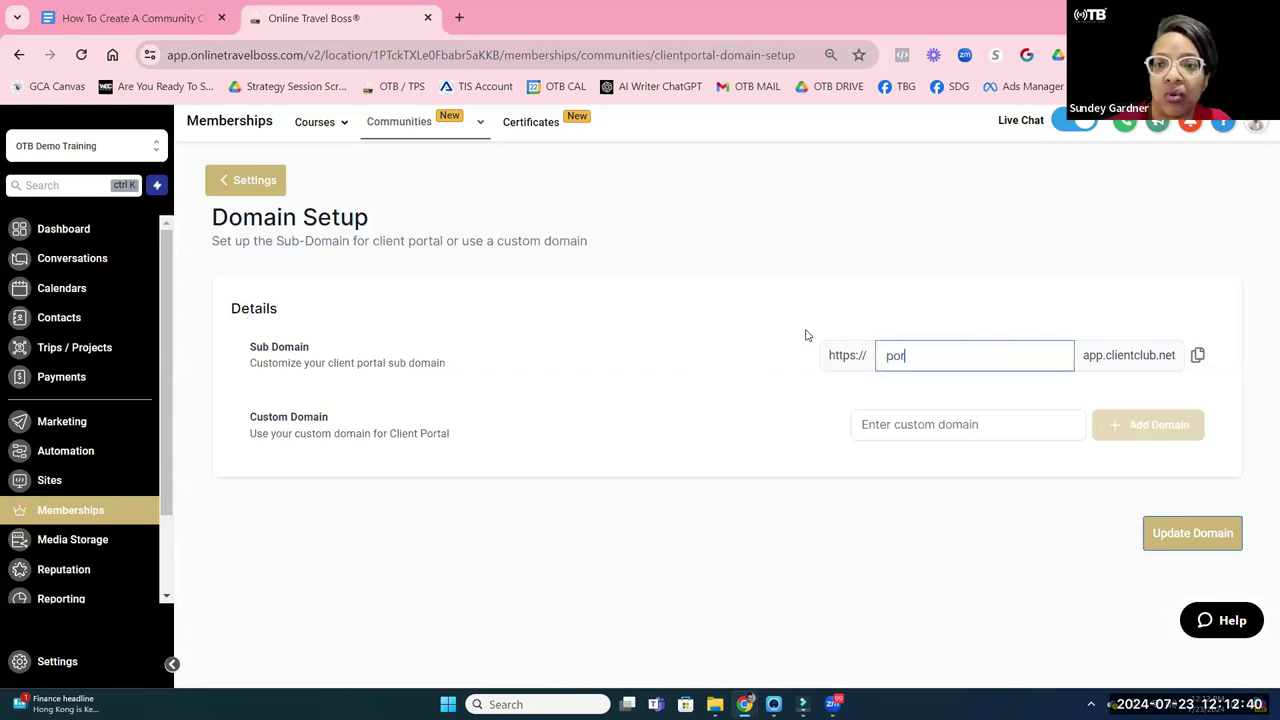
pyautogui.click(924, 420)
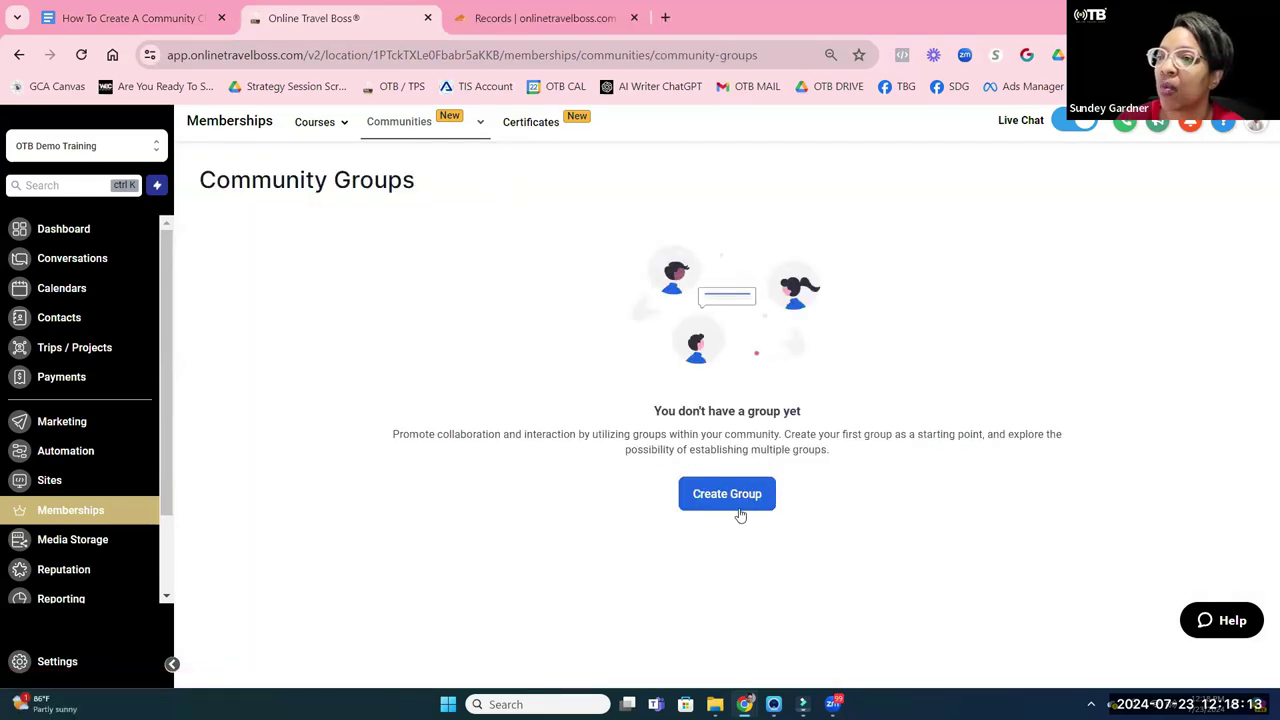
# Start a new community group and name it "Demo Community".
pyautogui.click(728, 503)
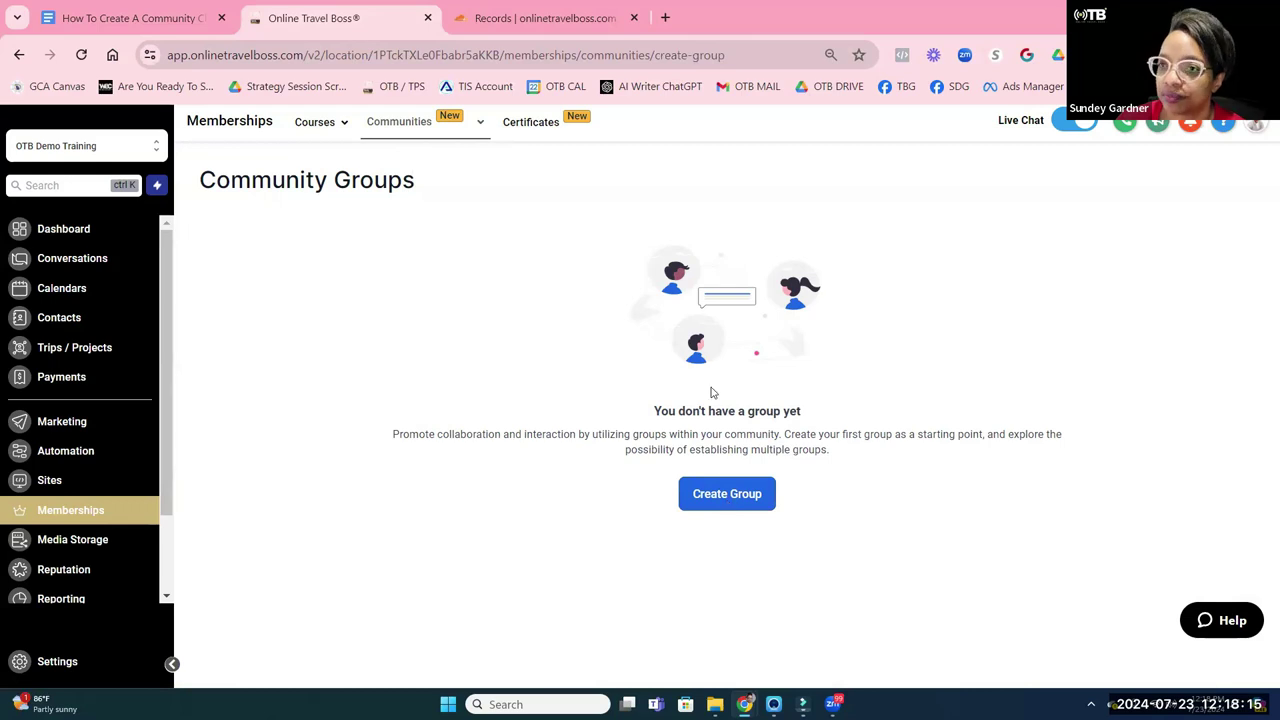
pyautogui.write('Demo')
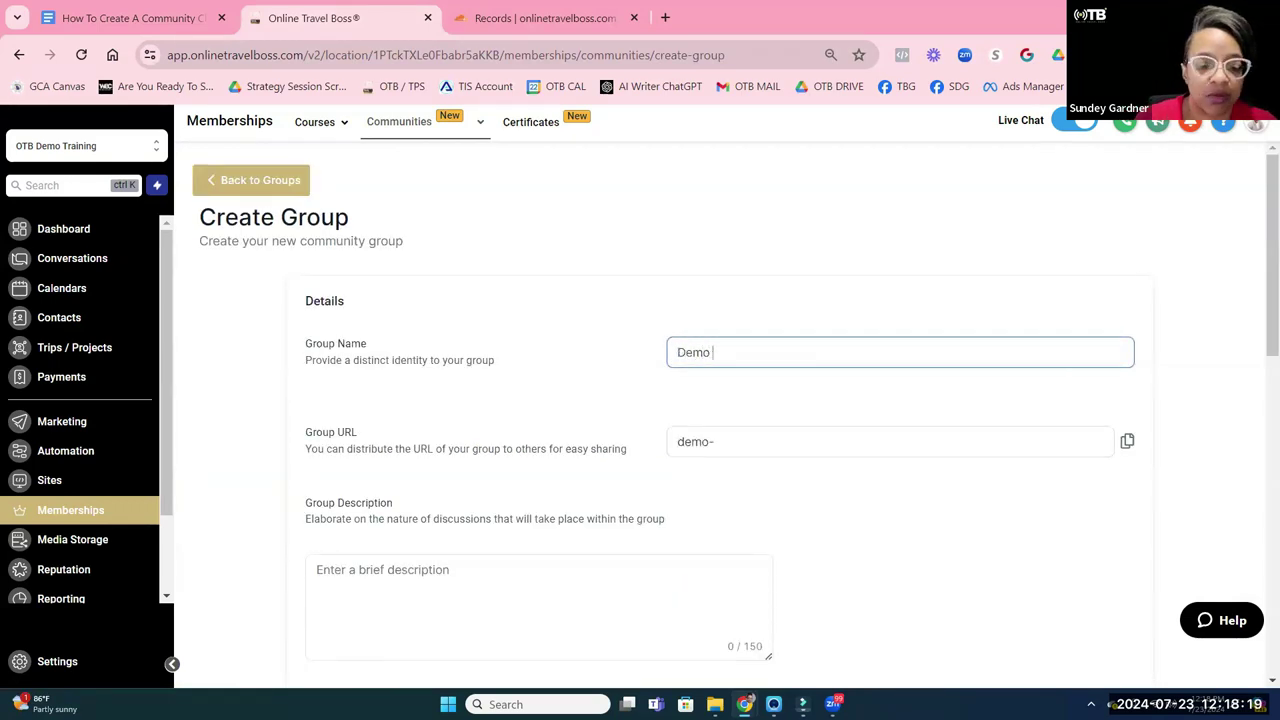
pyautogui.write(' Community')
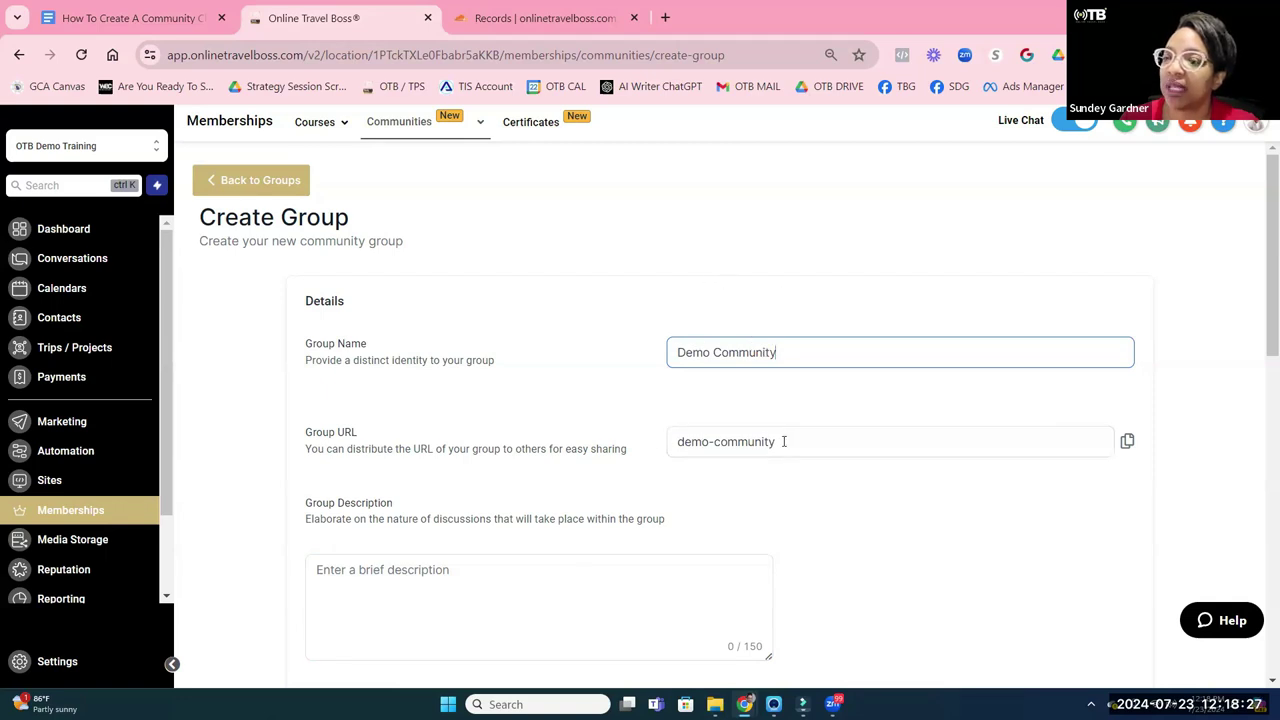
# Copy the group name "Demo Community" into the Group Description.
pyautogui.scroll(-1, 600, 455)
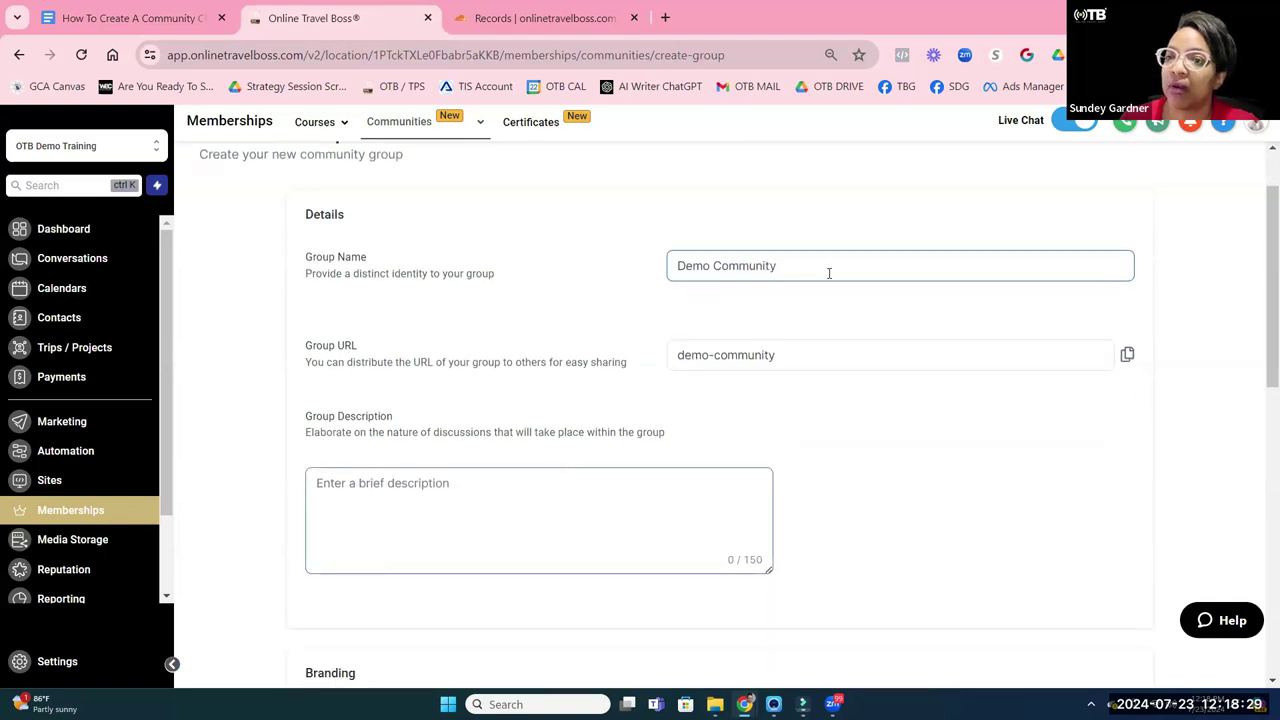
pyautogui.moveTo(868, 252); pyautogui.dragTo(670, 266)
pyautogui.hotkey('ctrl', 'c')
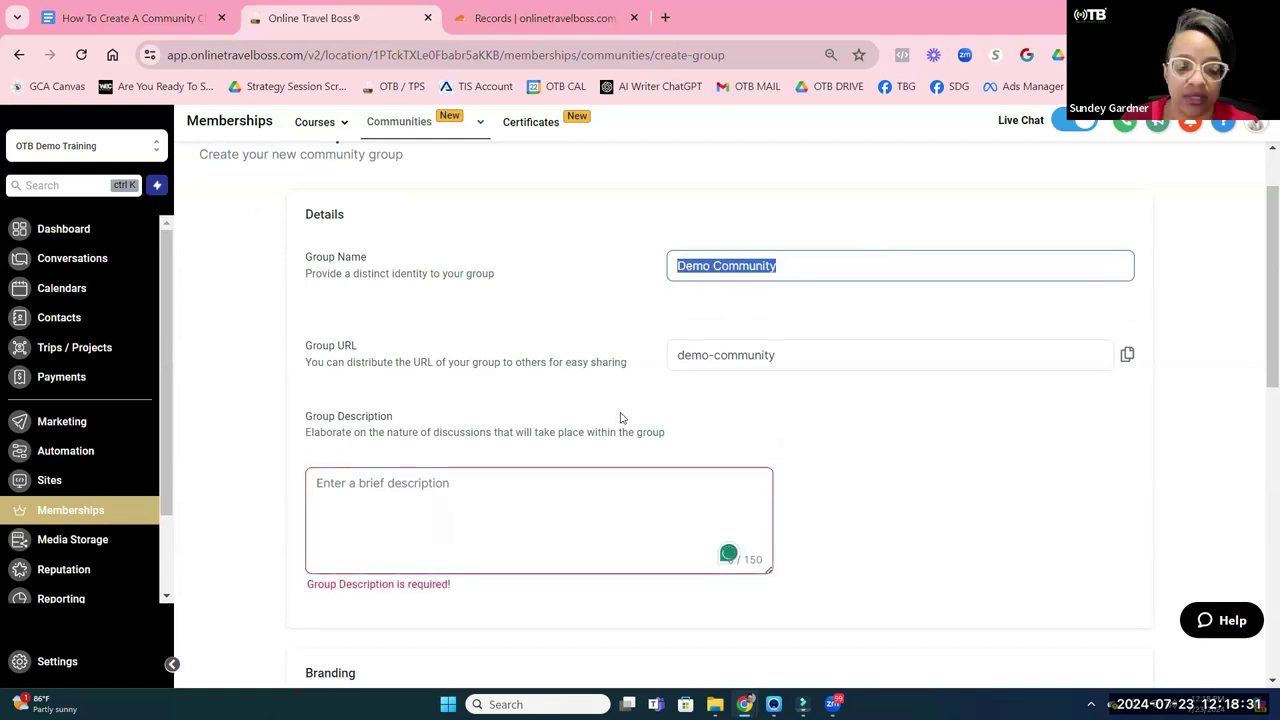
pyautogui.click(569, 506)
pyautogui.hotkey('ctrl', 'v')
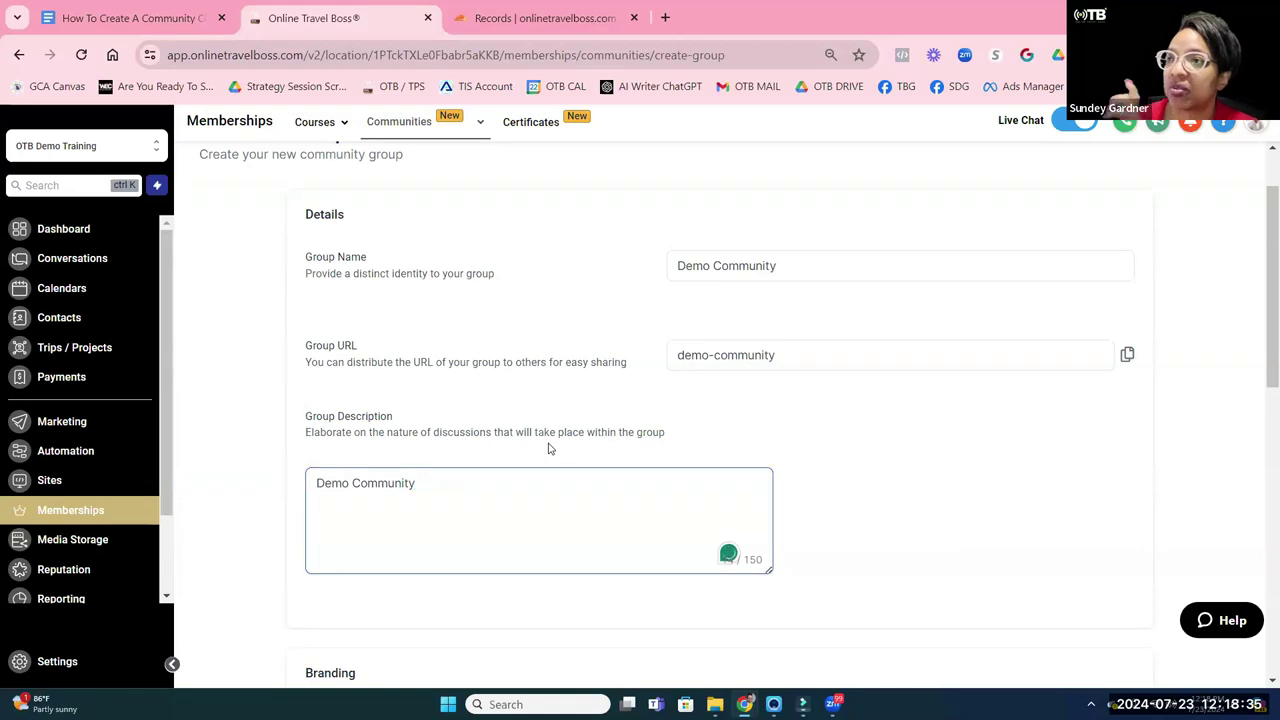
pyautogui.scroll(-2, 628, 357)
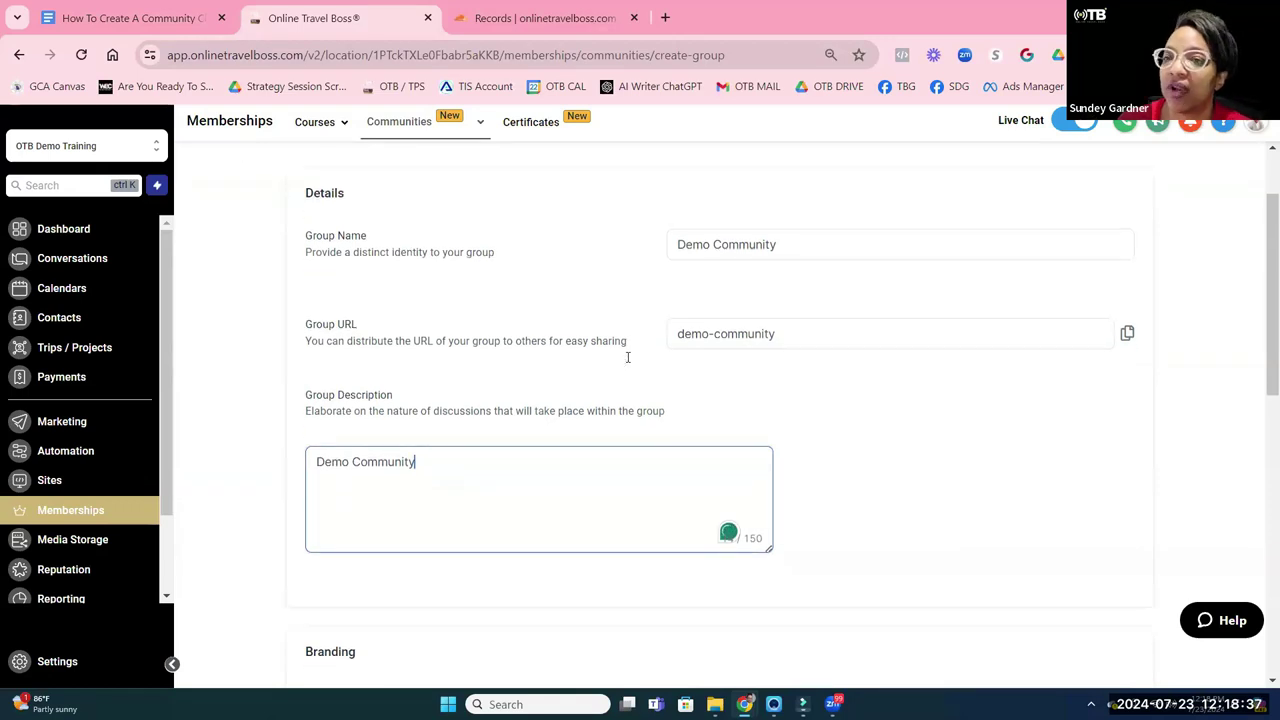
pyautogui.scroll(-2, 628, 357)
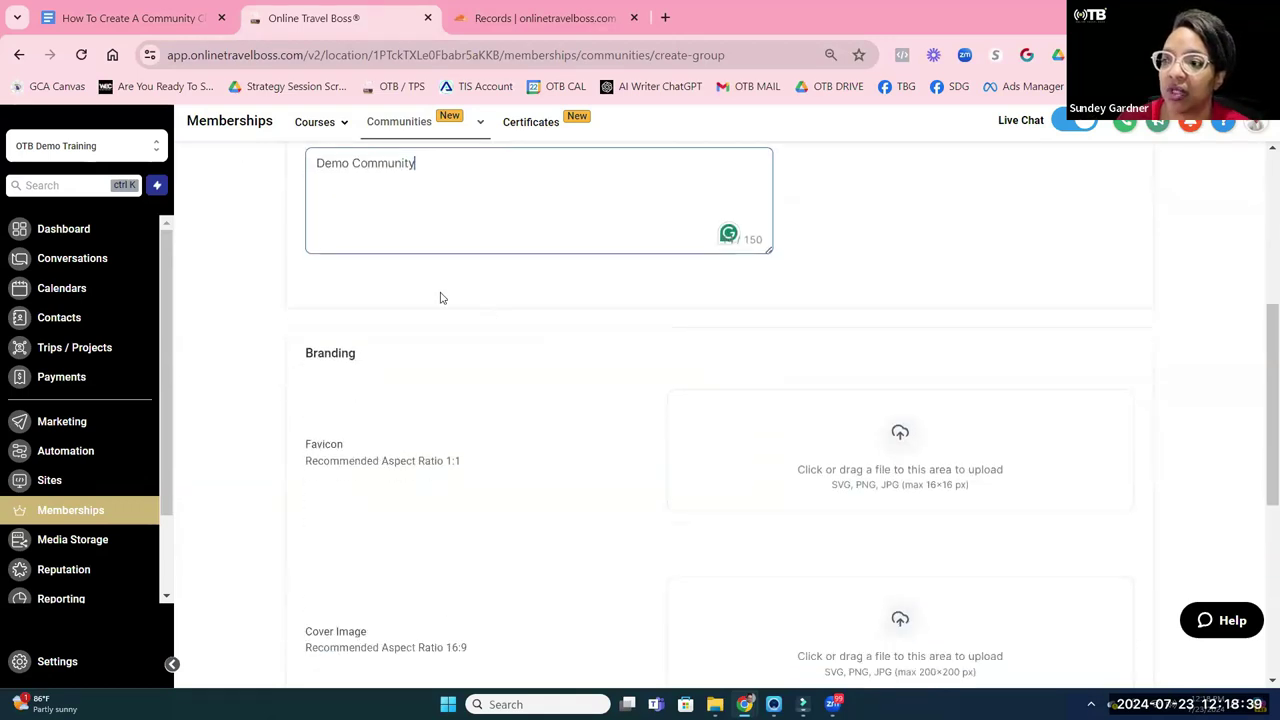
pyautogui.click(927, 408)
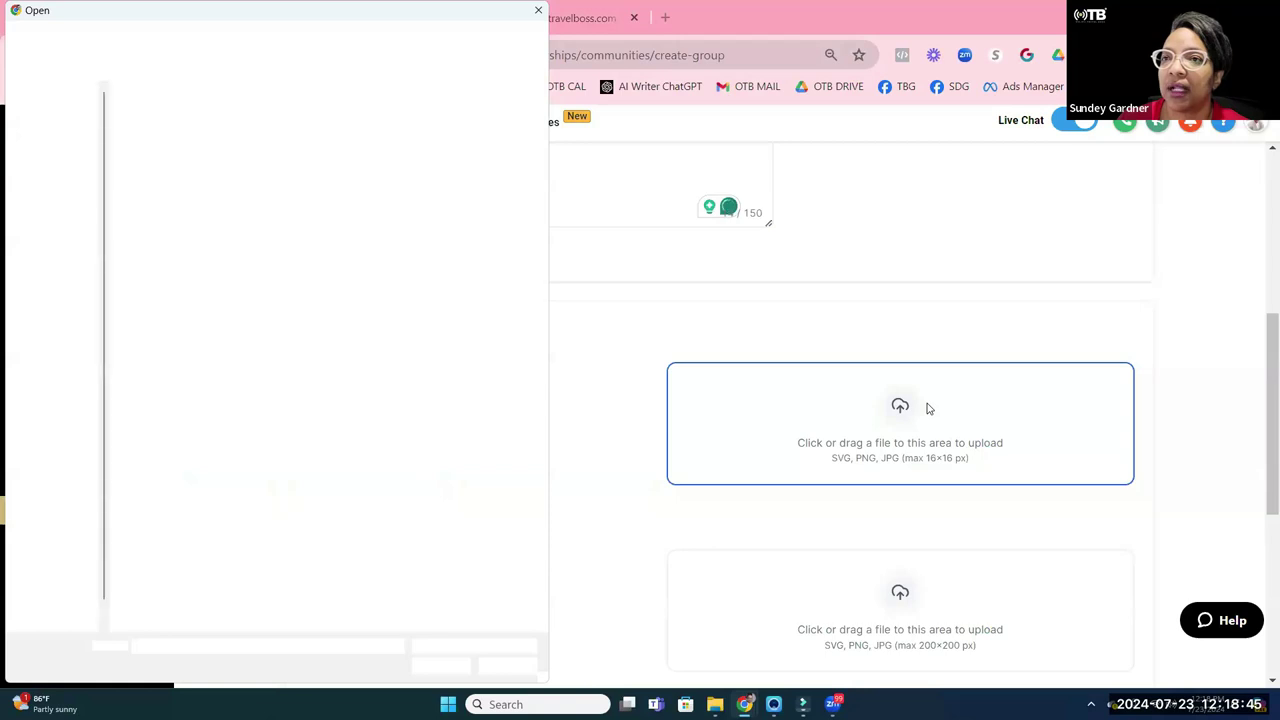
pyautogui.click(538, 12)
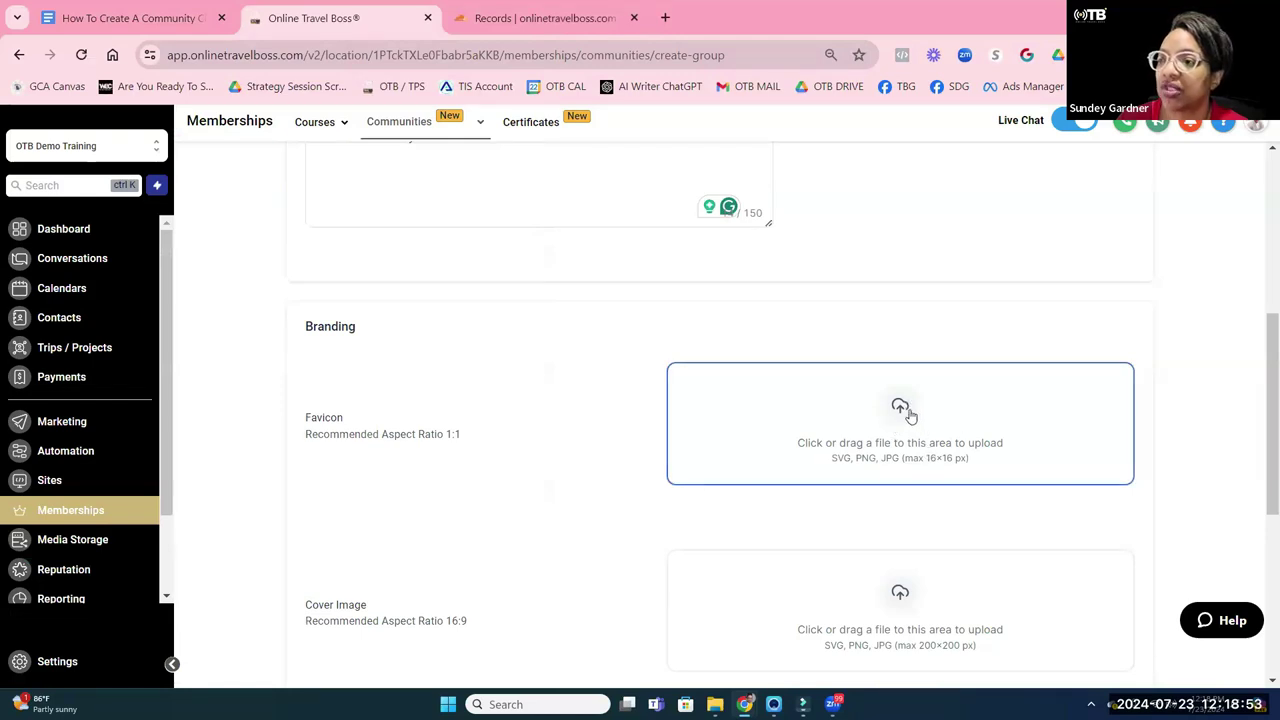
# Start the group logo upload and browse to the Online Travel Boss folder in Google Drive's Shared drives.
pyautogui.scroll(-1, 909, 414)
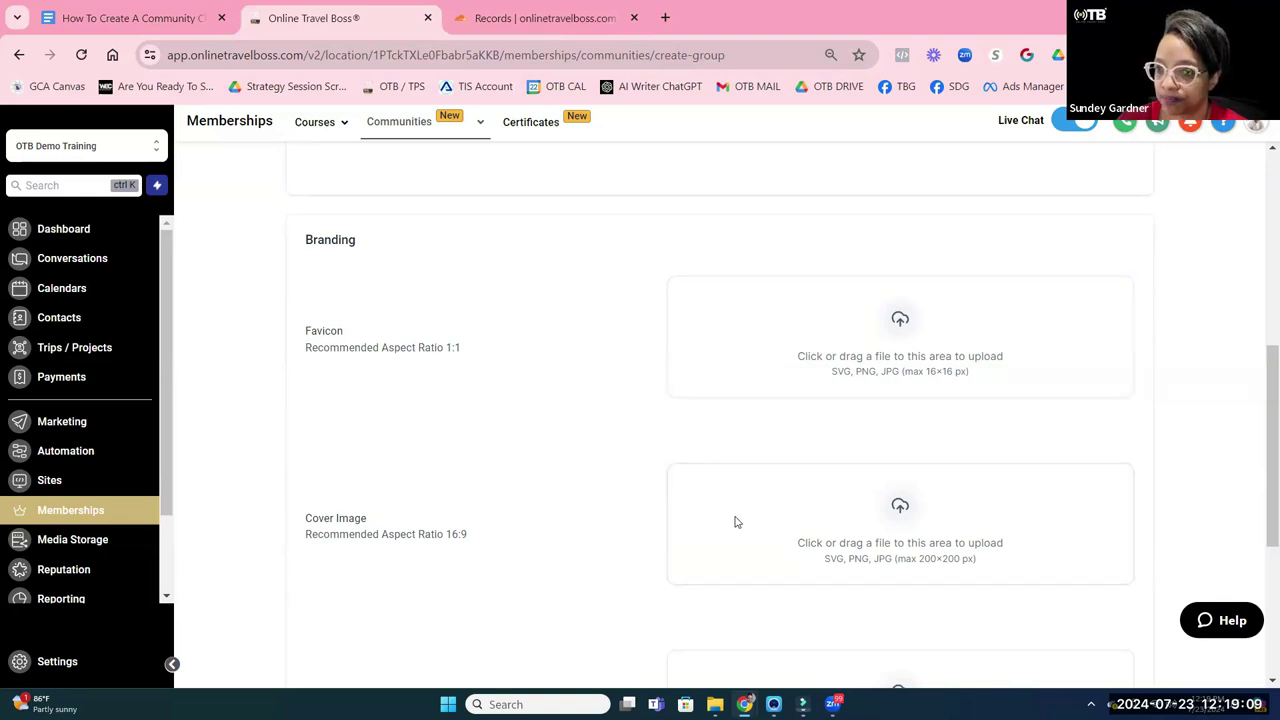
pyautogui.scroll(-1, 942, 532)
pyautogui.scroll(-3, 942, 532)
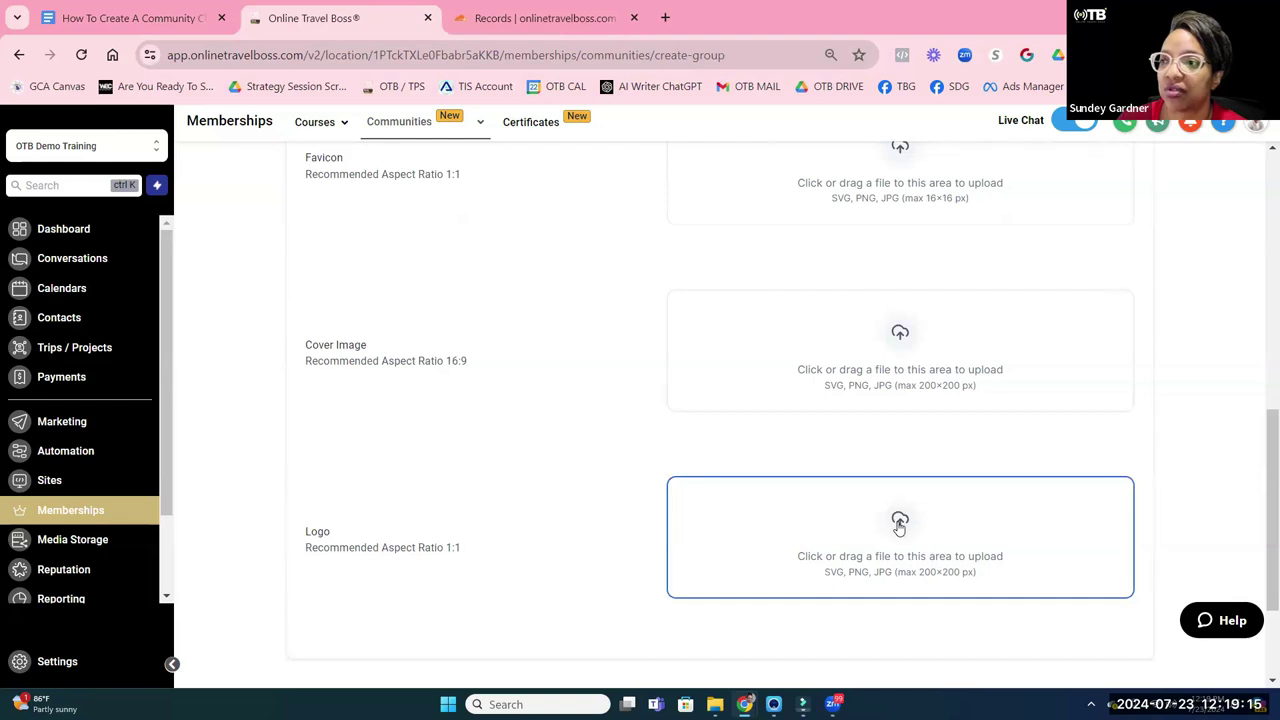
pyautogui.click(668, 490)
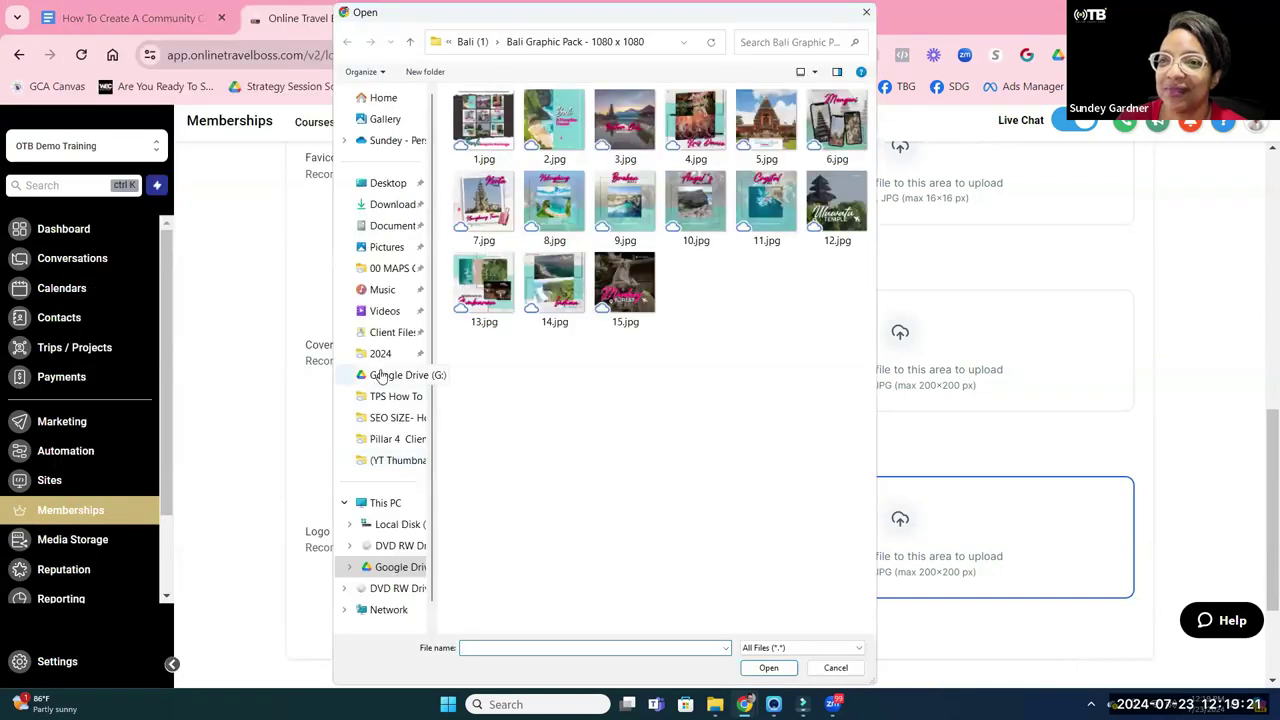
pyautogui.doubleClick(470, 194)
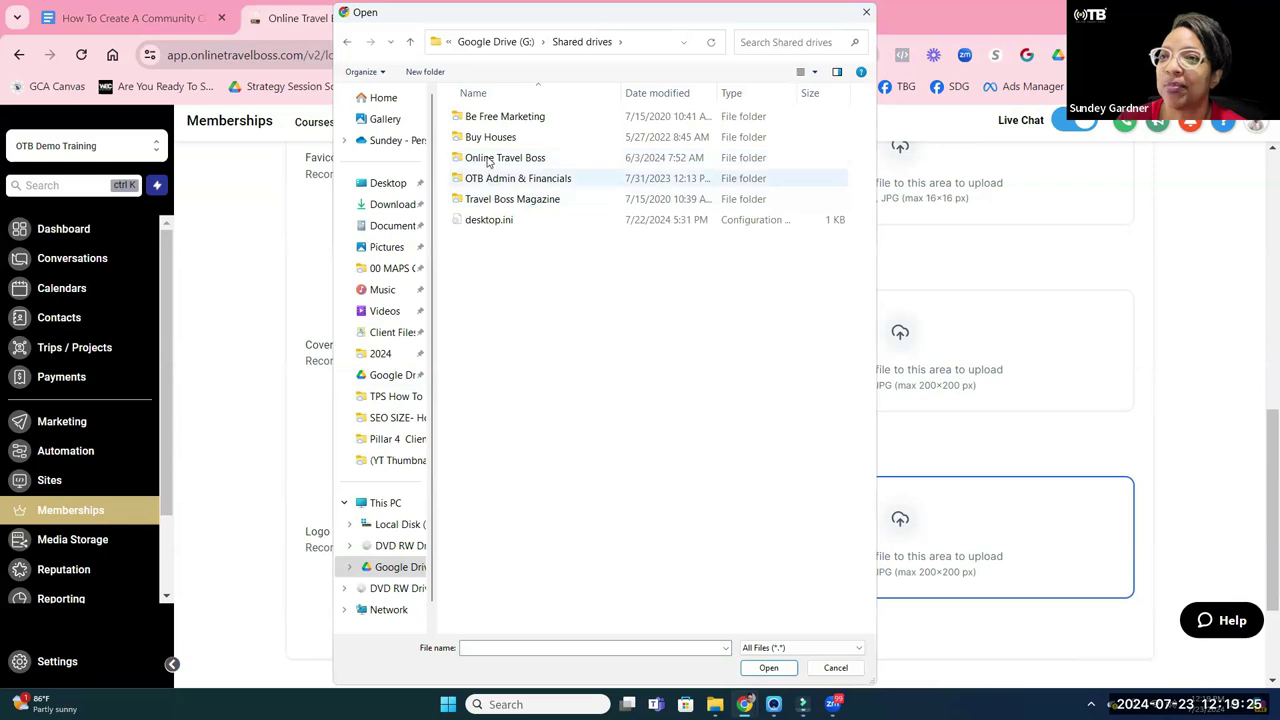
pyautogui.click(489, 160)
pyautogui.doubleClick(489, 160)
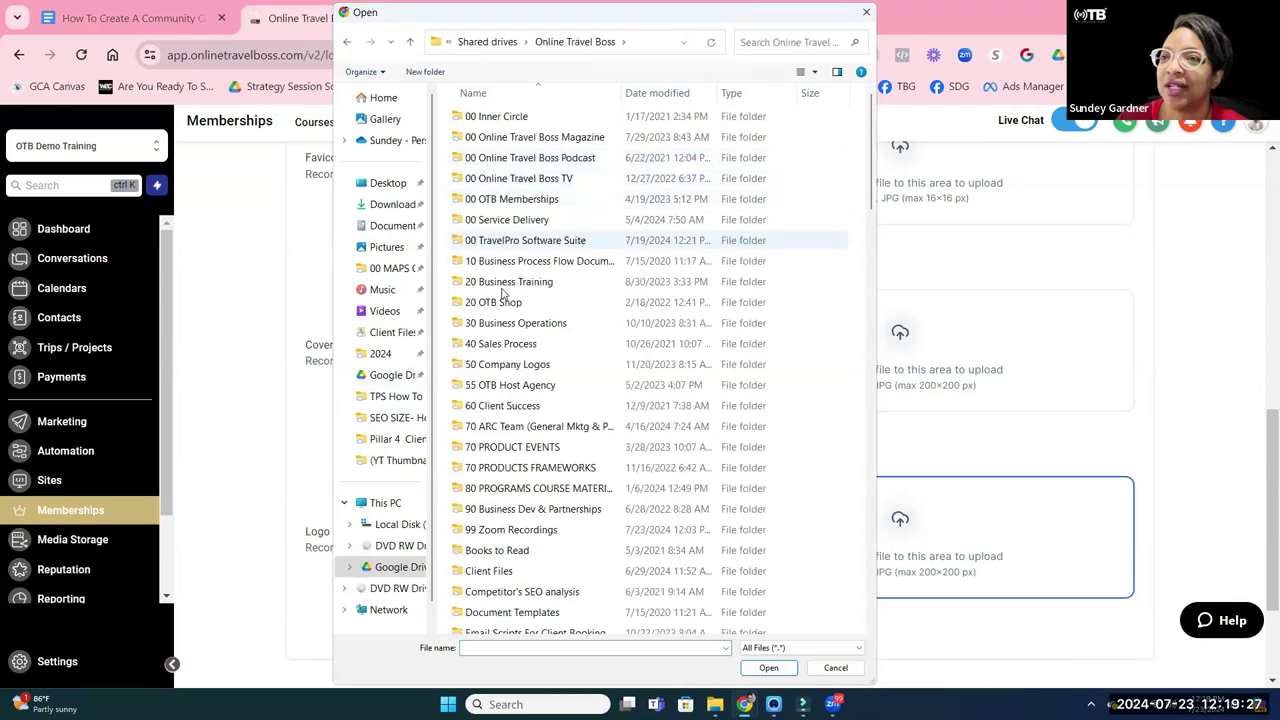
# Upload "OTB LOGO BLACK SQUARE.png" from the OTB Main Logos folder within 50 Company Logos as the group's logo.
pyautogui.click(503, 368)
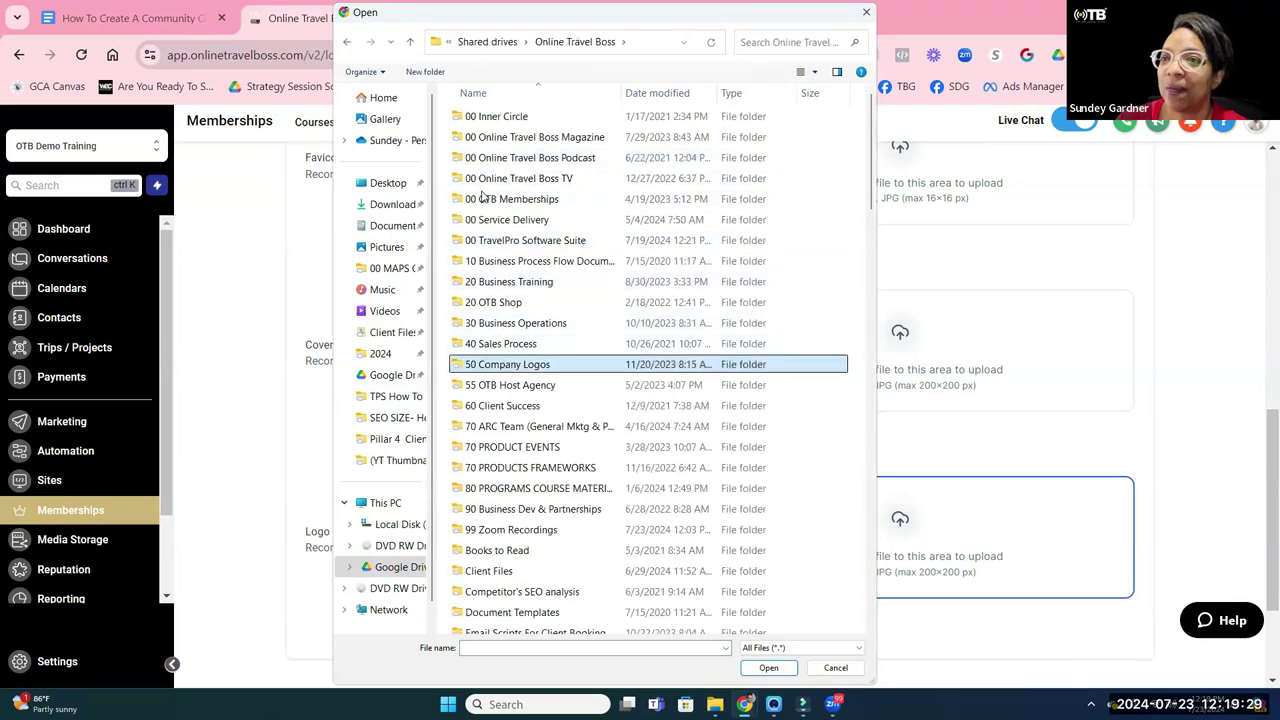
pyautogui.press('Return')
pyautogui.click(706, 211)
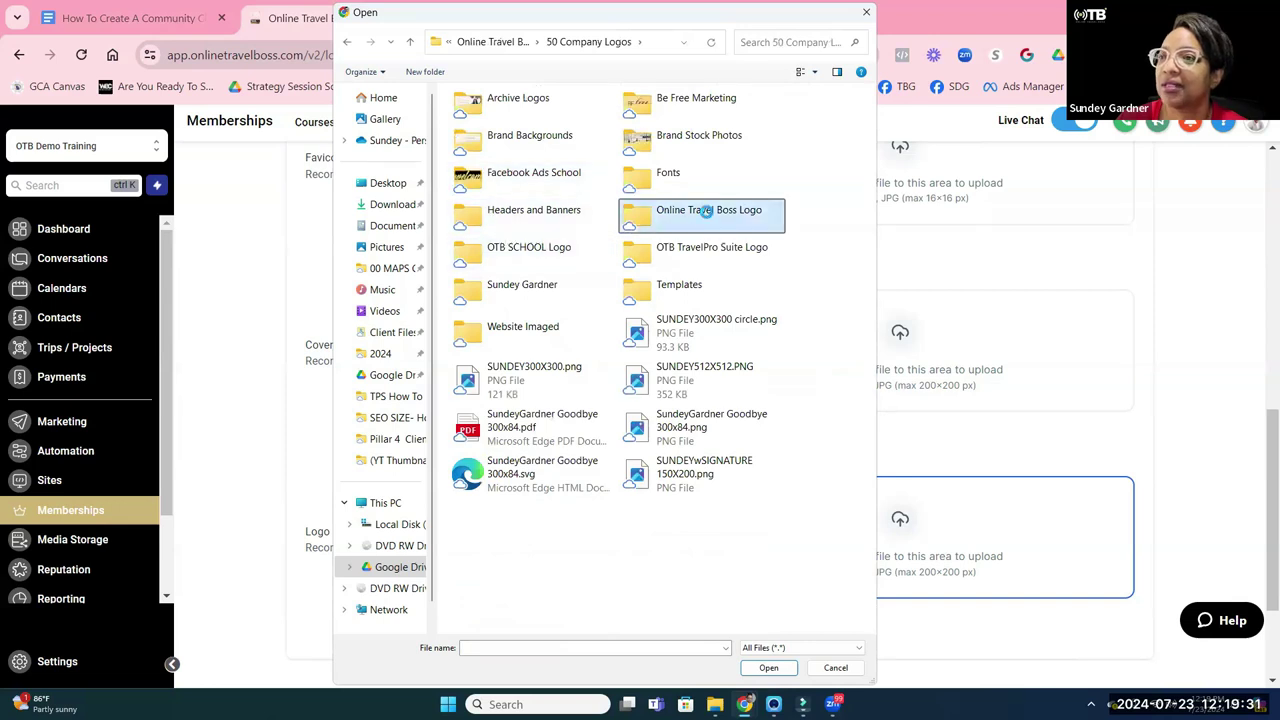
pyautogui.doubleClick(706, 211)
pyautogui.doubleClick(472, 143)
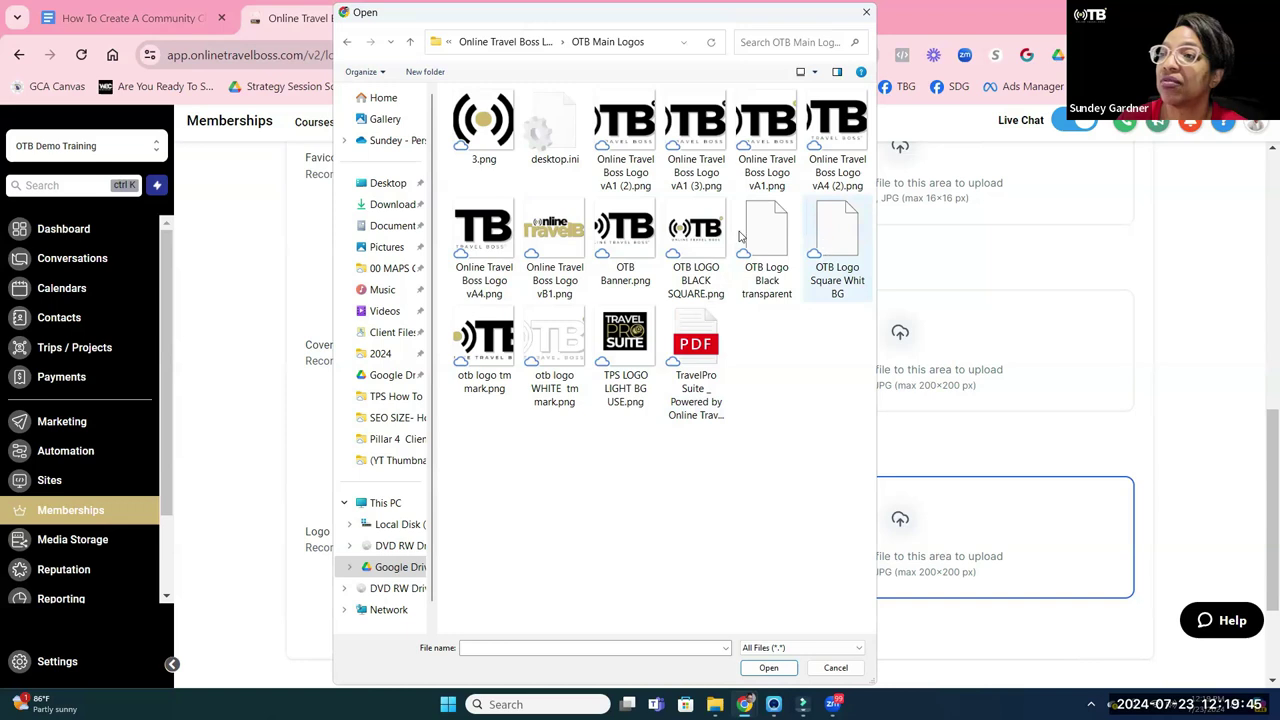
pyautogui.doubleClick(697, 232)
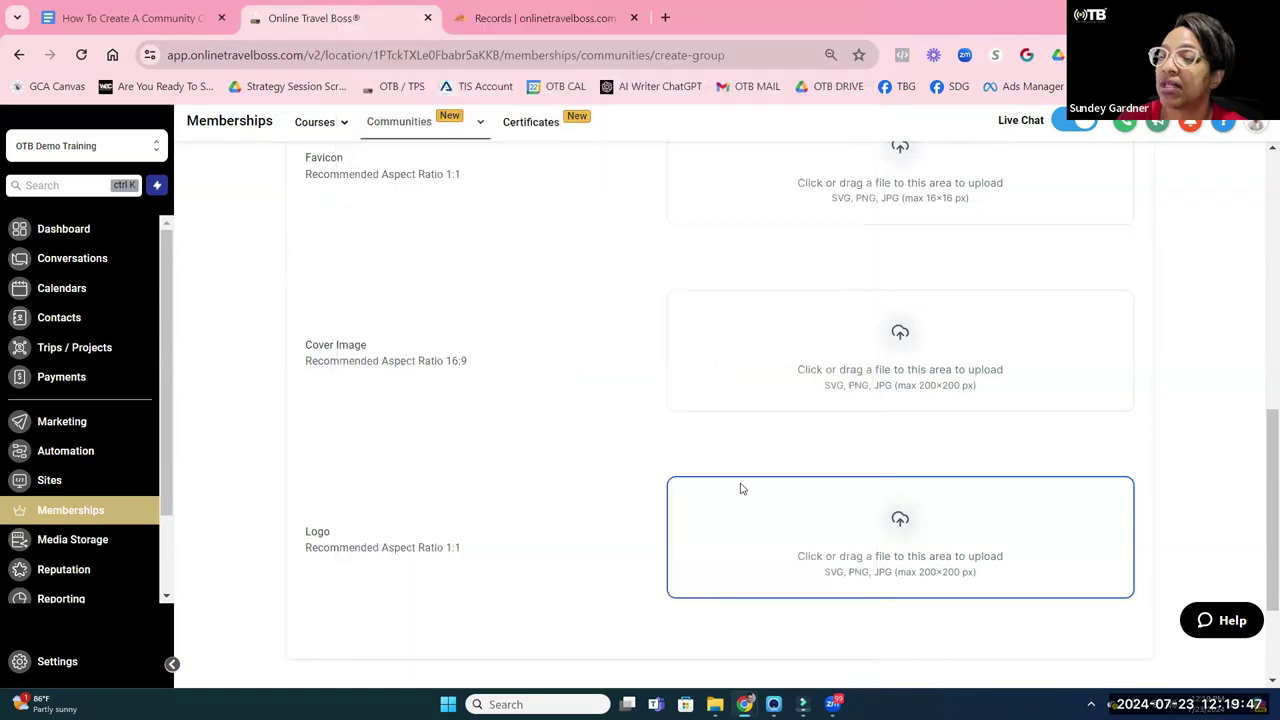
pyautogui.scroll(-1, 754, 483)
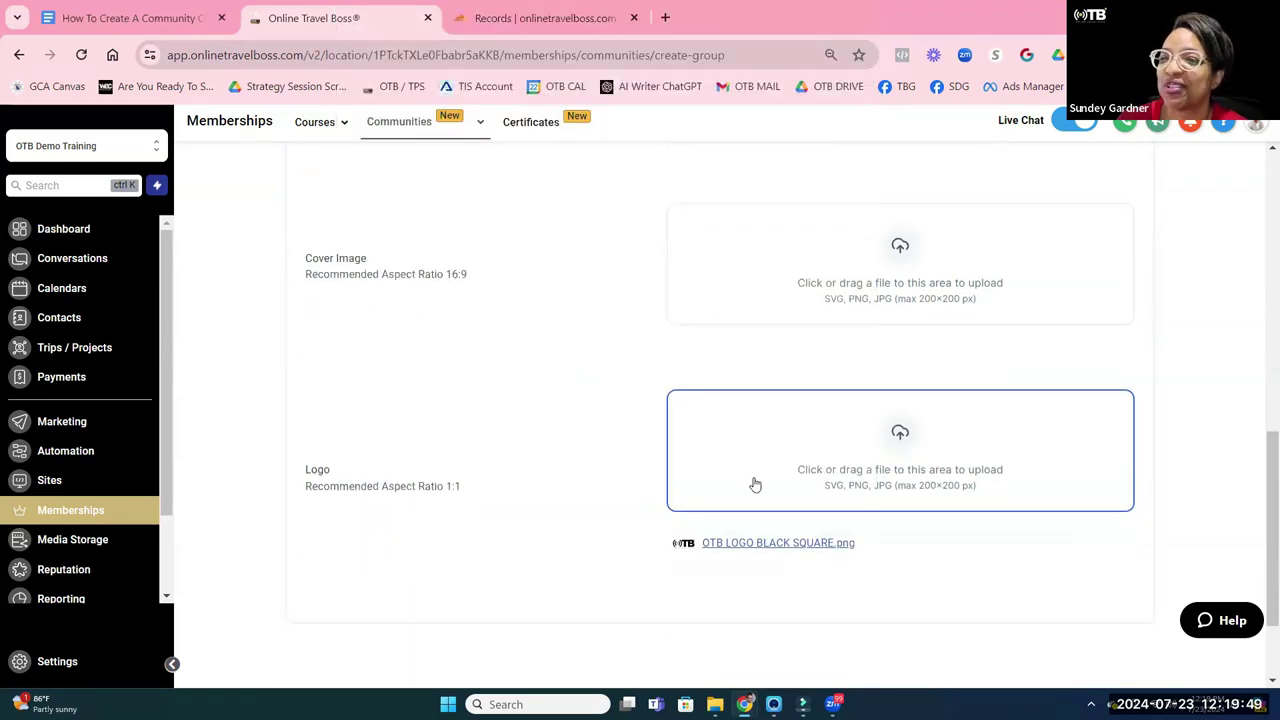
pyautogui.scroll(-2, 743, 509)
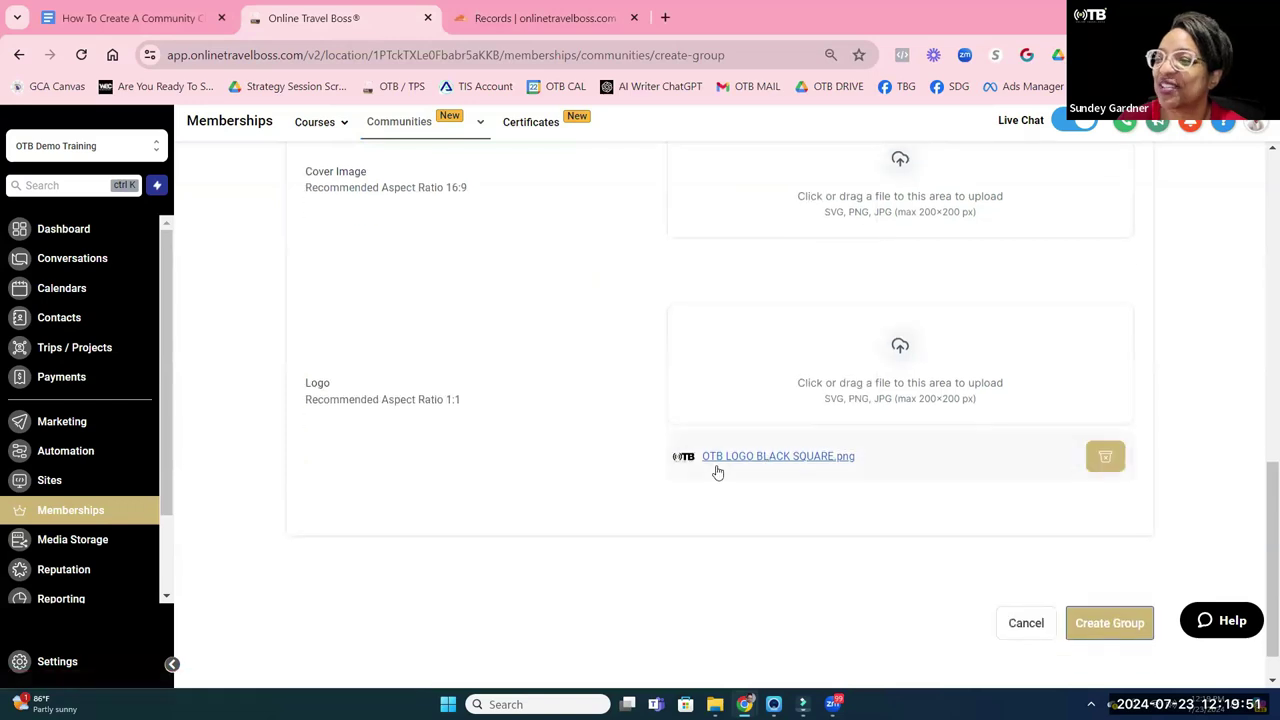
pyautogui.scroll(5, 715, 456)
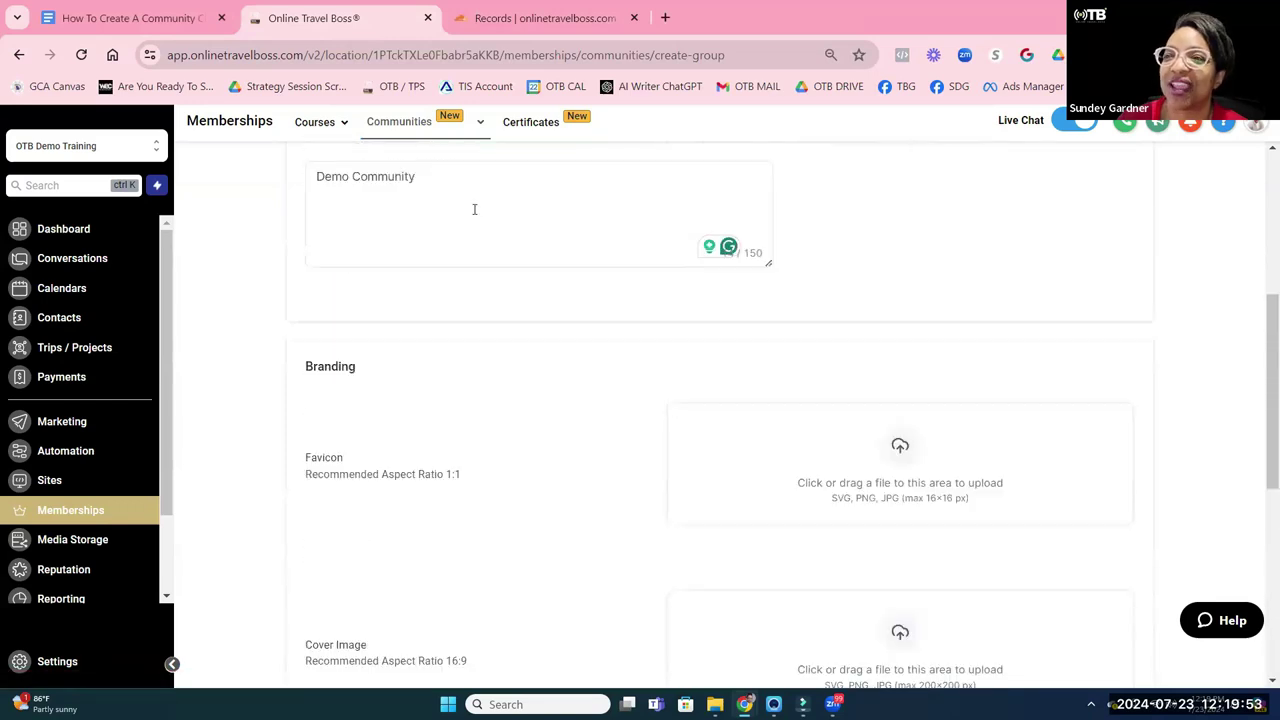
# Review the group description and branding entries and create the Demo Community group.
pyautogui.scroll(-5, 988, 518)
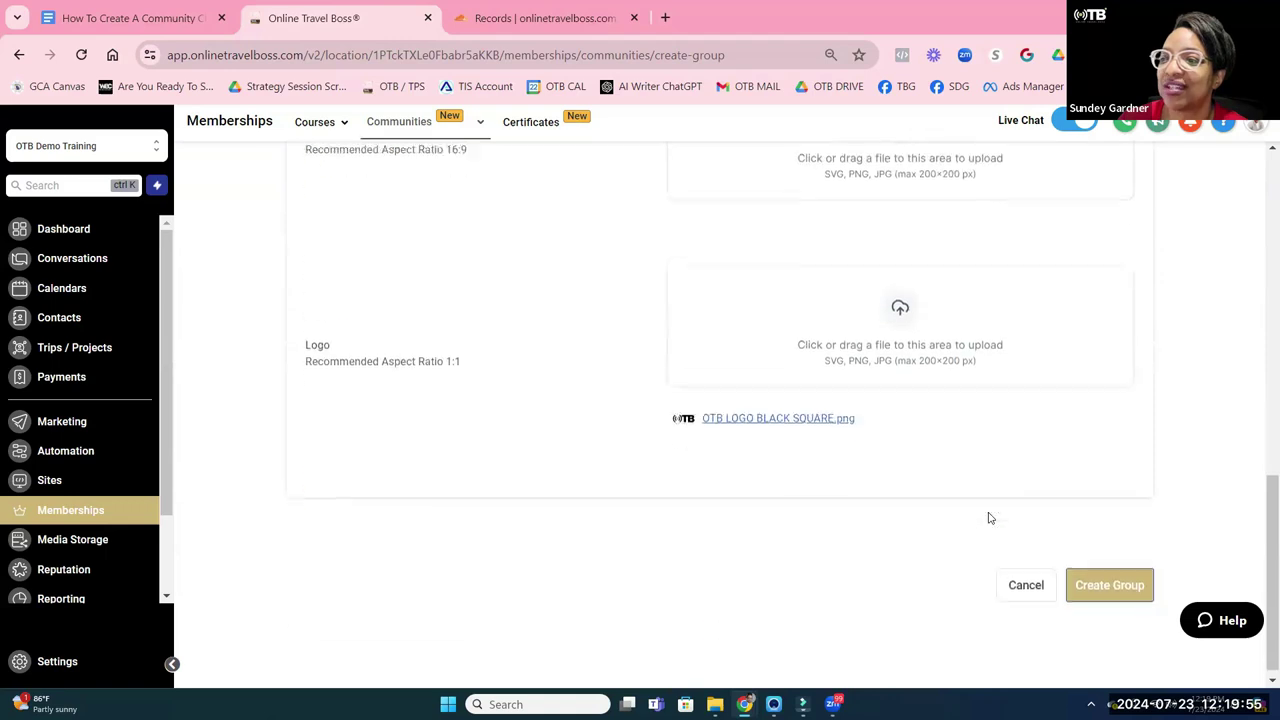
pyautogui.scroll(6, 983, 518)
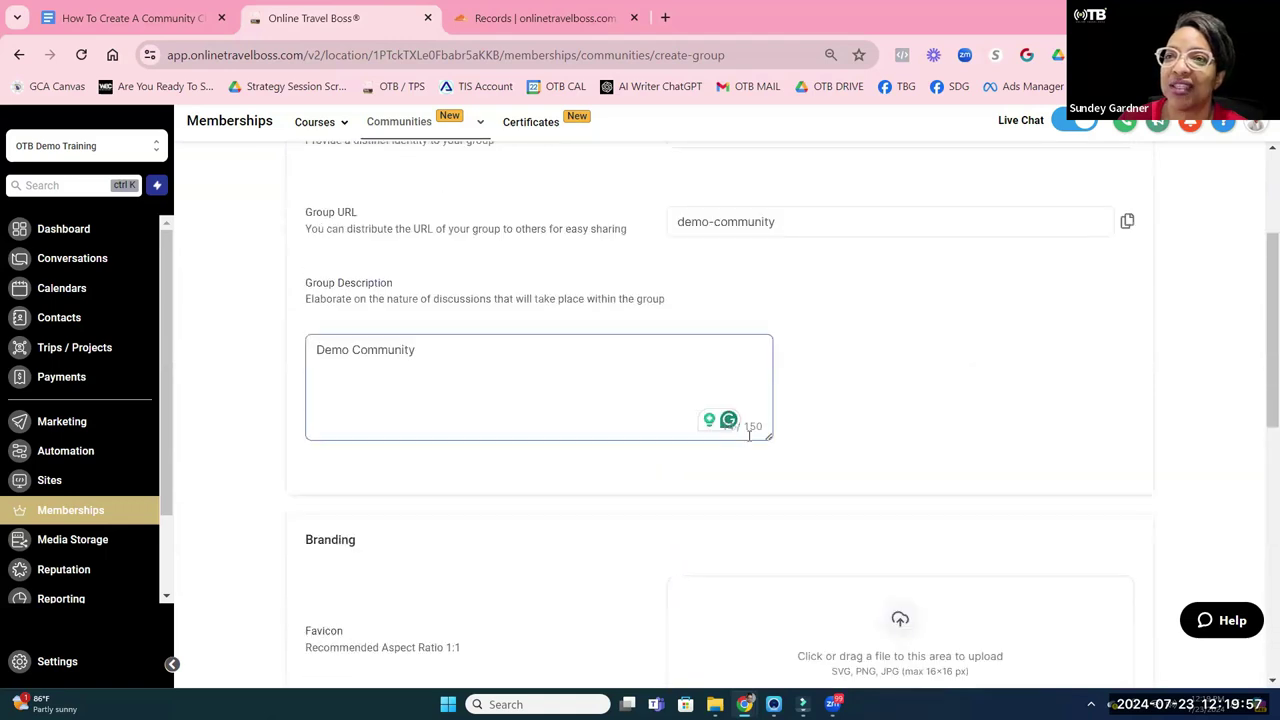
pyautogui.scroll(-6, 760, 454)
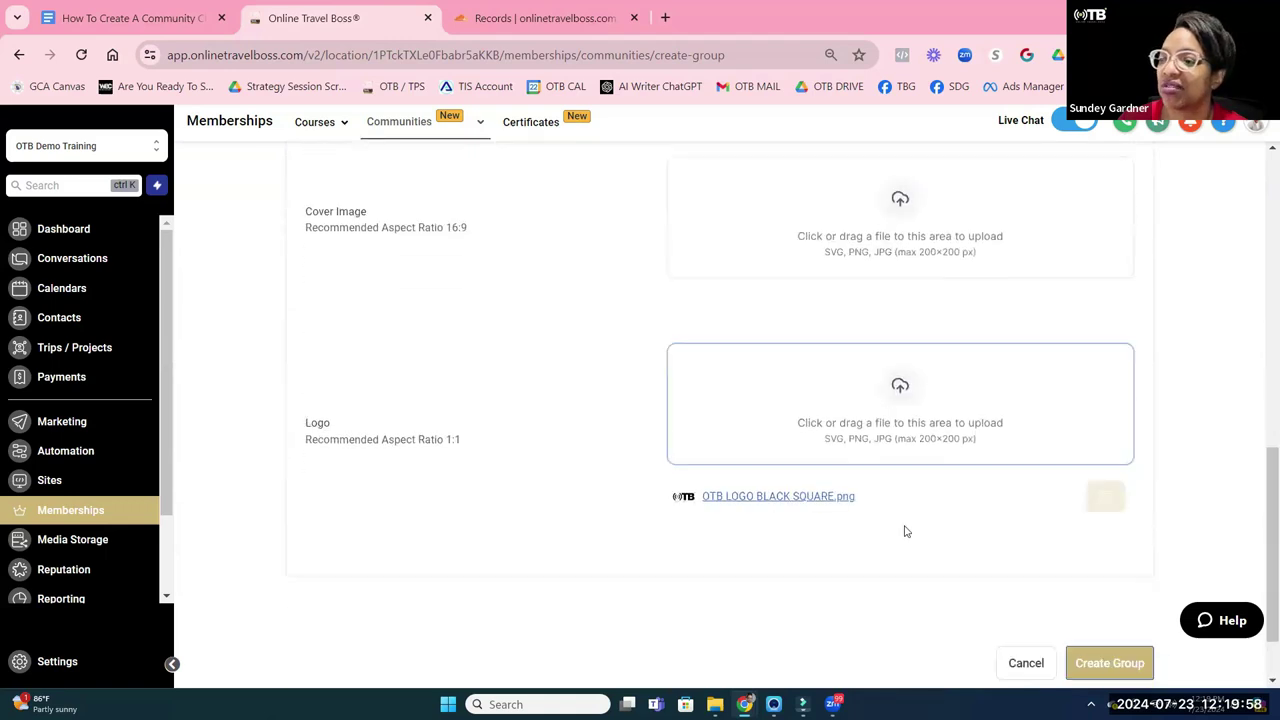
pyautogui.click(1112, 663)
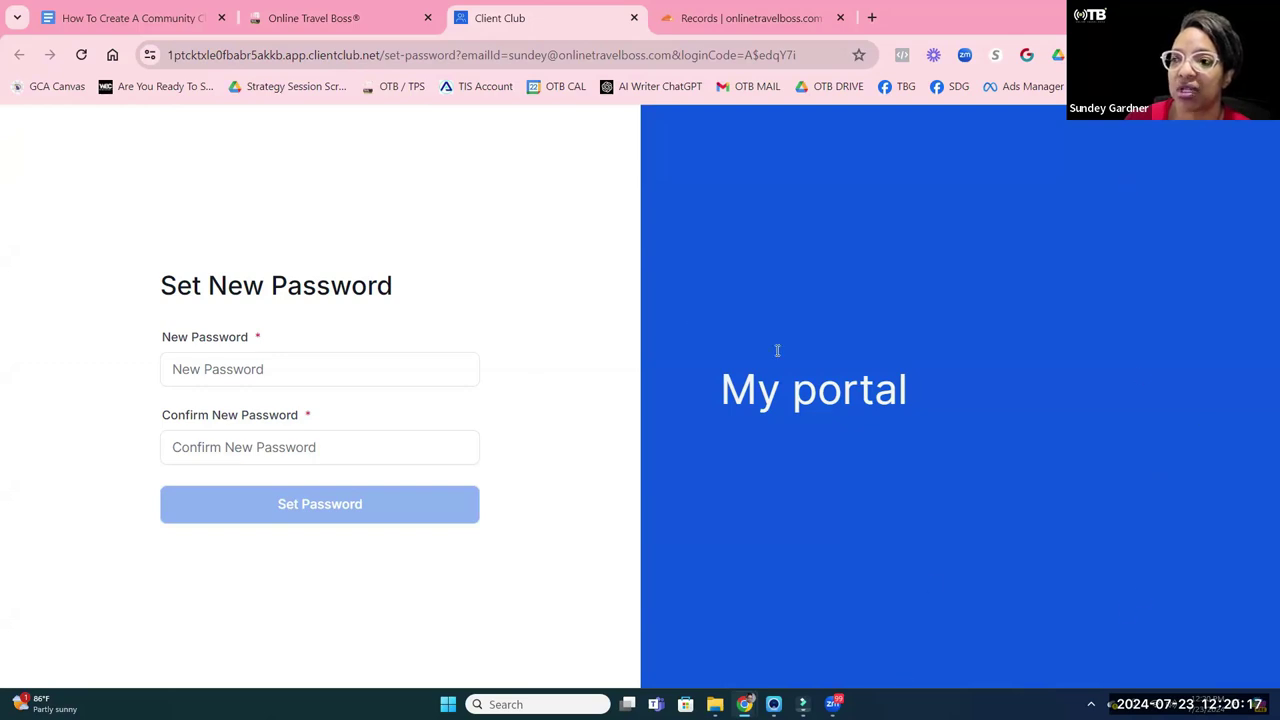
# Try to enter a new password for the client portal account and its confirmation.
pyautogui.click(327, 369)
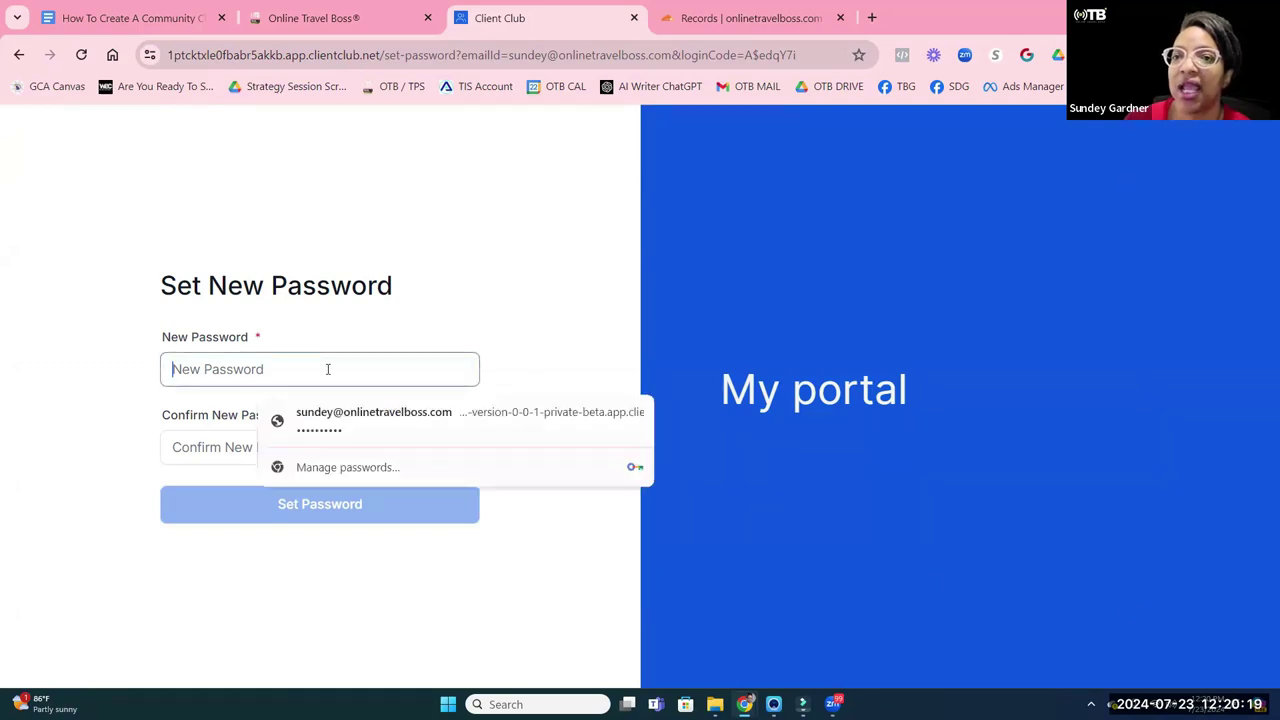
pyautogui.click(327, 425)
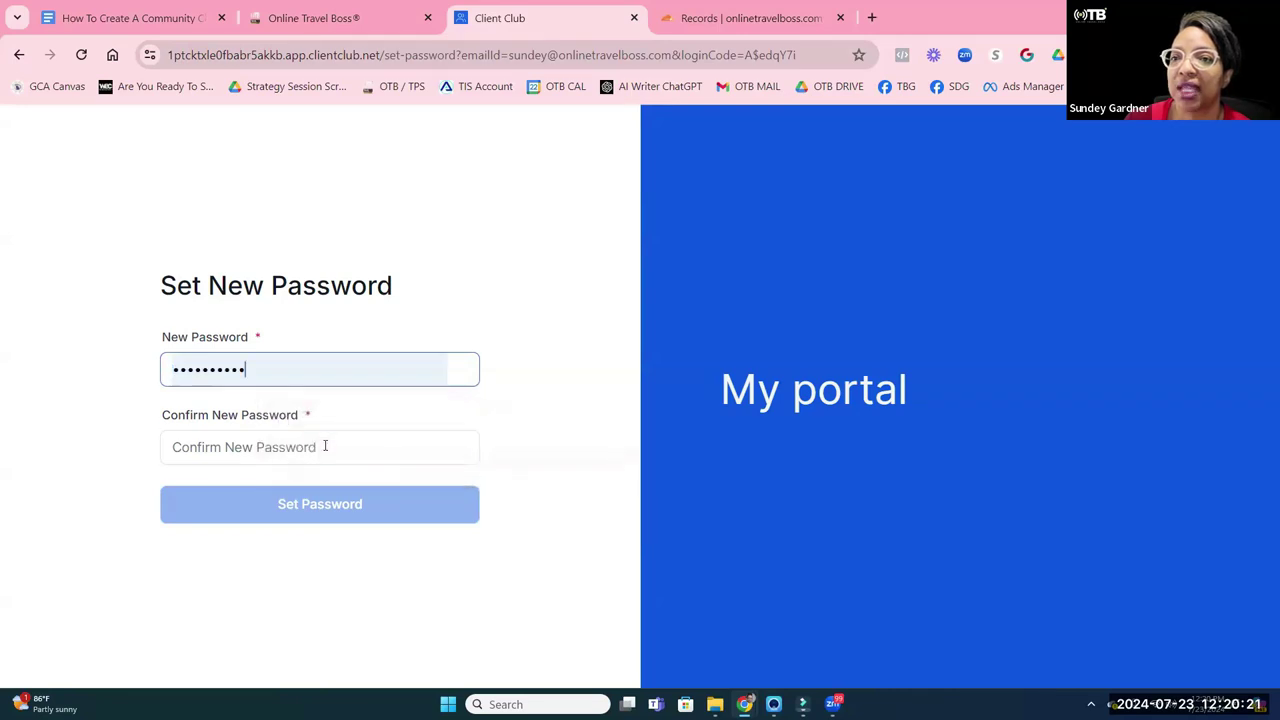
pyautogui.moveTo(304, 366); pyautogui.dragTo(123, 371)
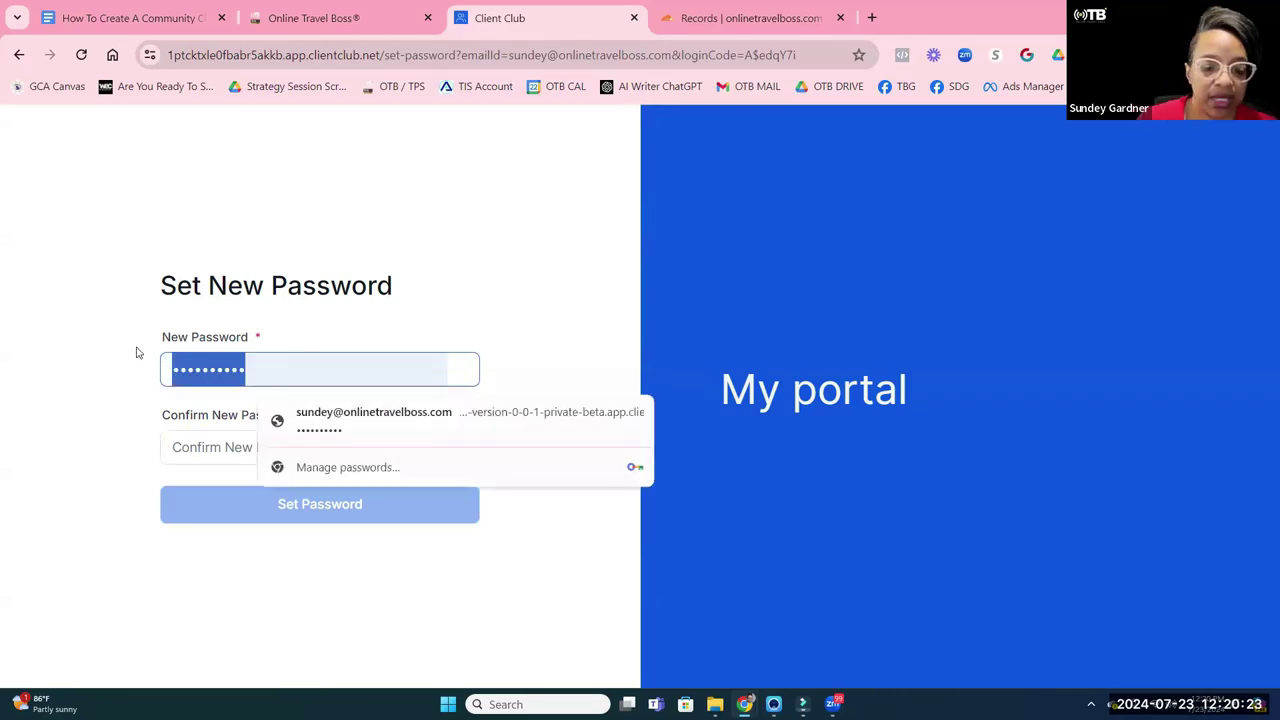
pyautogui.write('••')
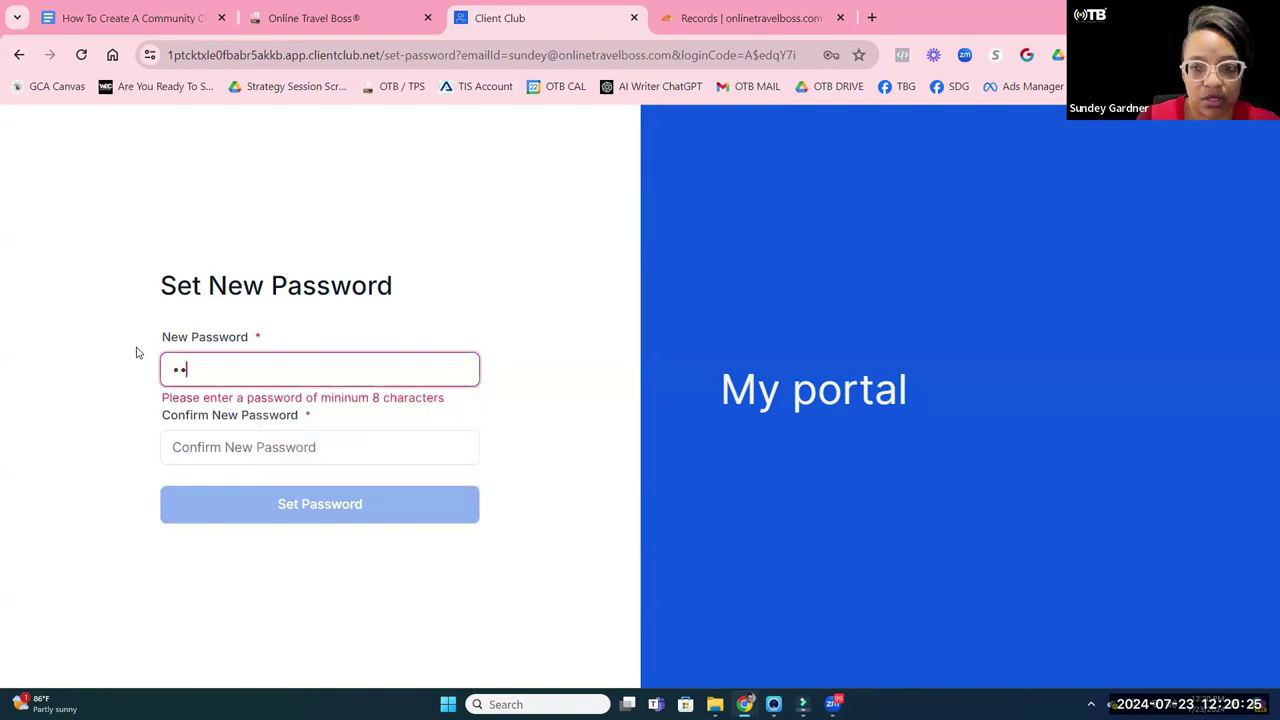
pyautogui.write('••••••')
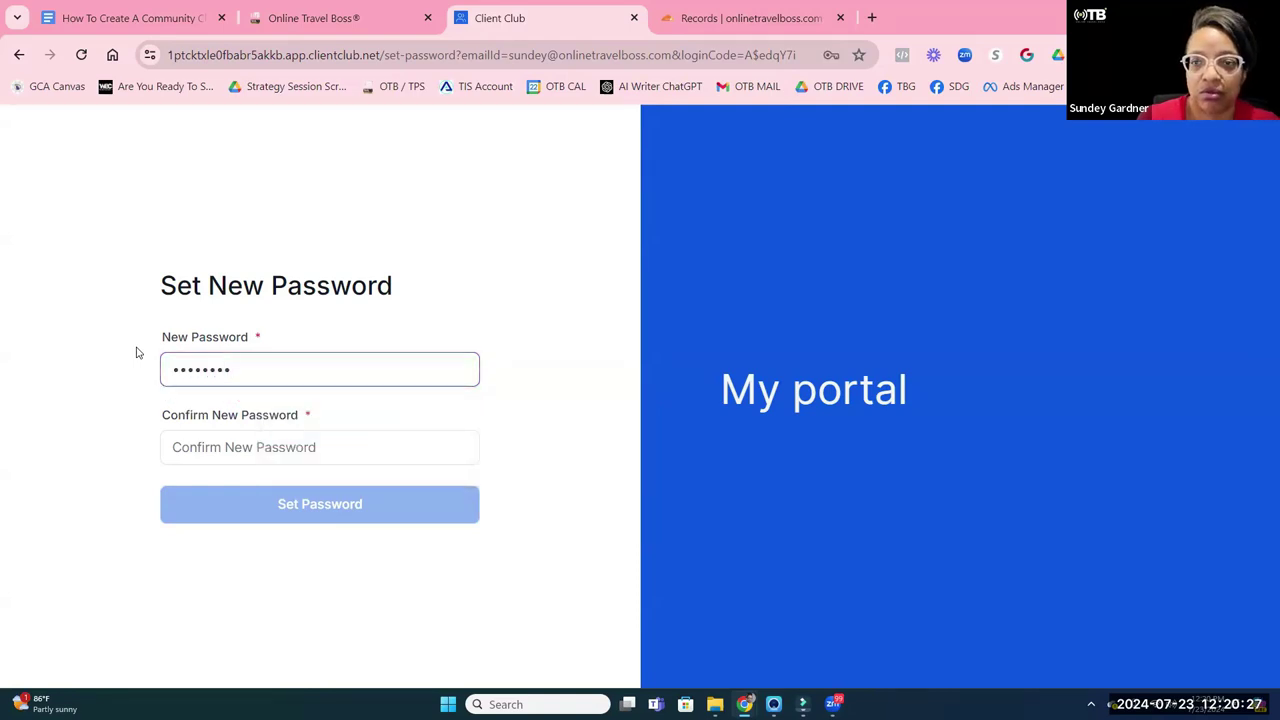
pyautogui.write('•')
pyautogui.press('Tab')
pyautogui.write('••')
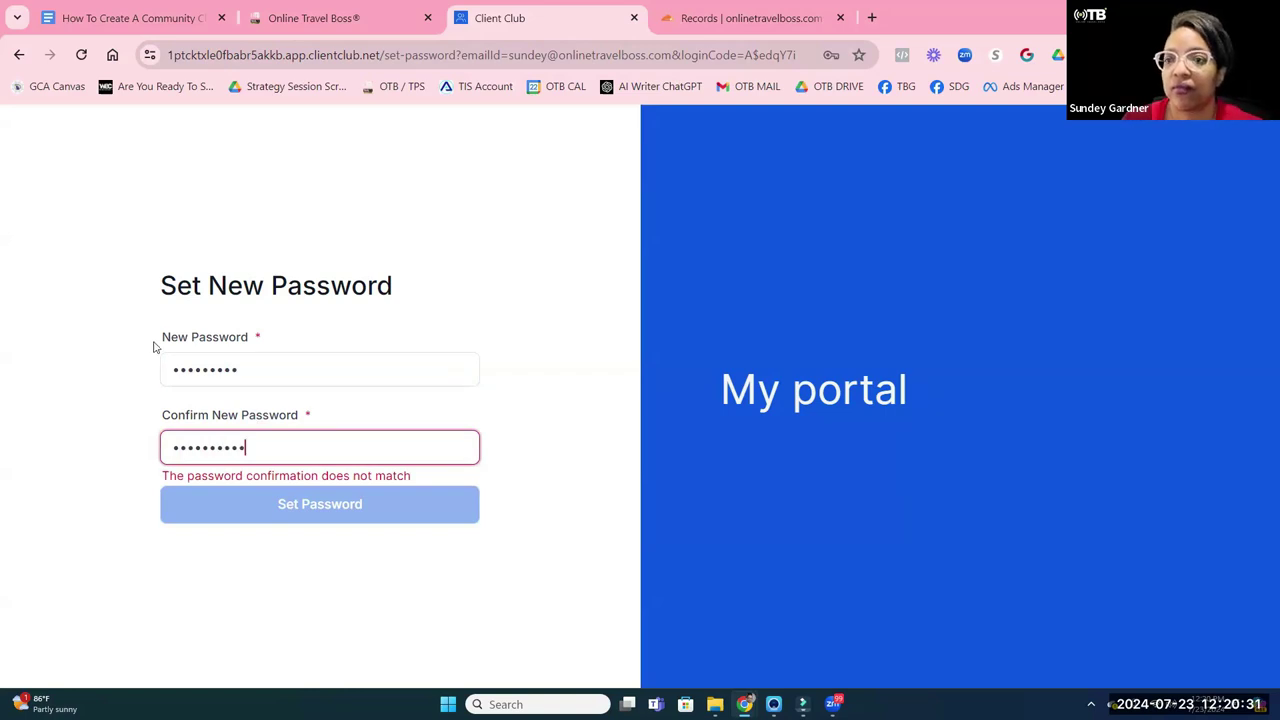
# Re-enter the portal account's new password and its confirmation, set it, and dismiss the browser's offer to update the saved password.
pyautogui.moveTo(271, 383); pyautogui.dragTo(111, 343)
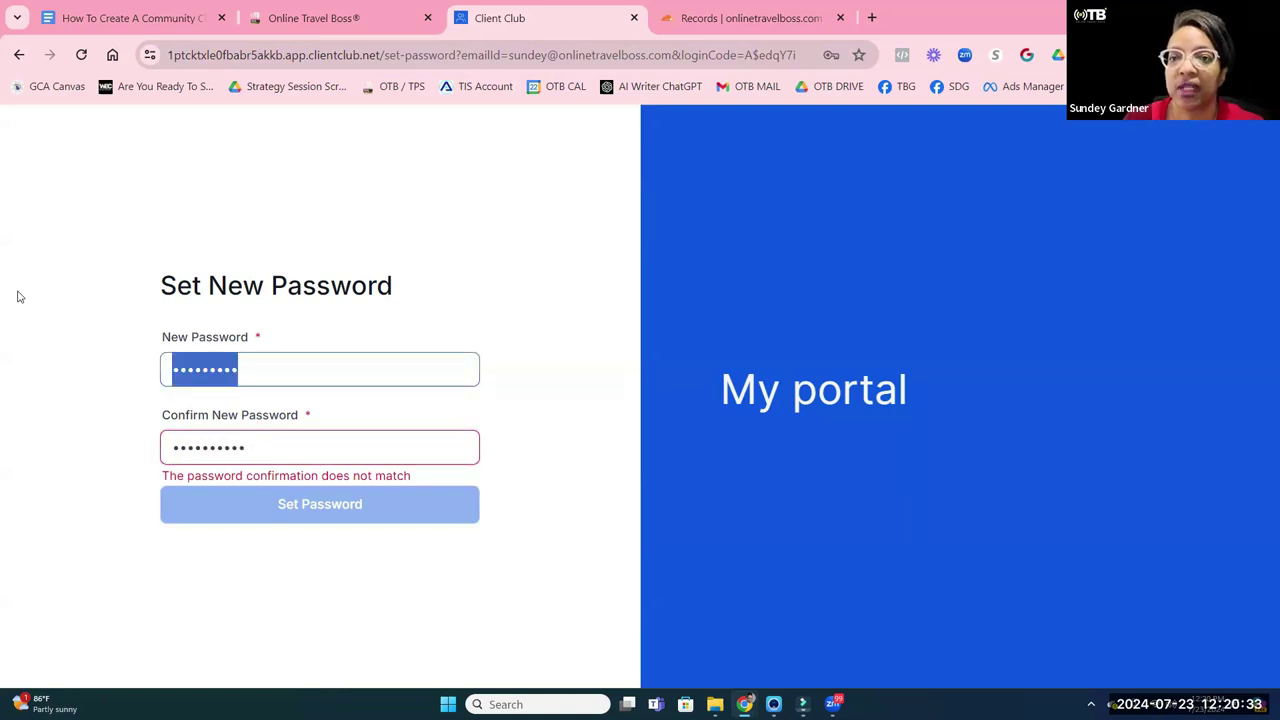
pyautogui.write('••••••••••')
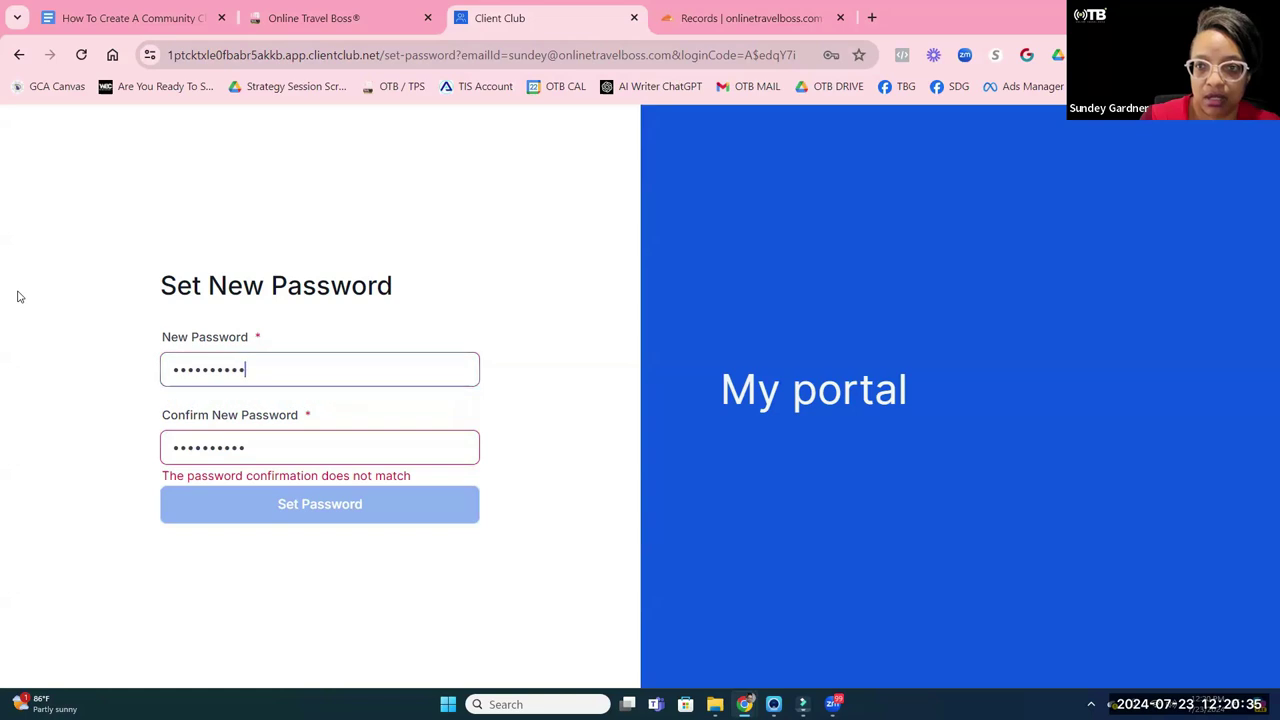
pyautogui.press('Tab')
pyautogui.write('••••••••••')
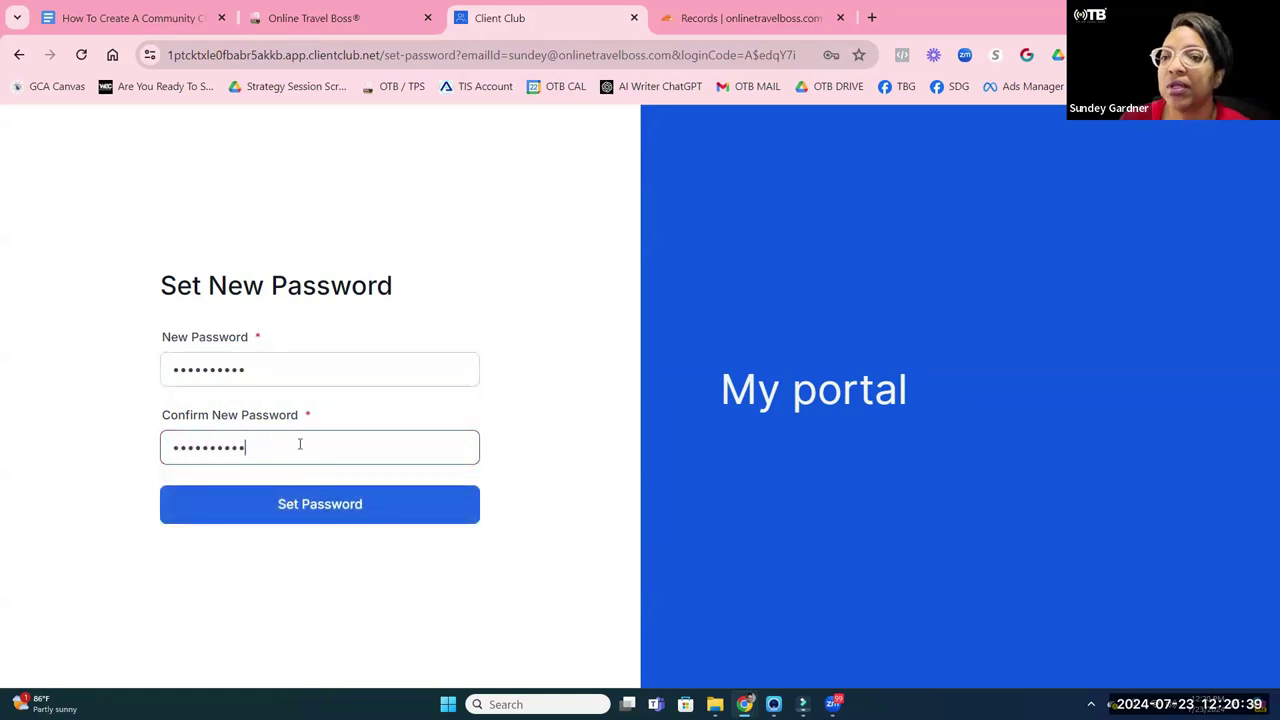
pyautogui.click(316, 503)
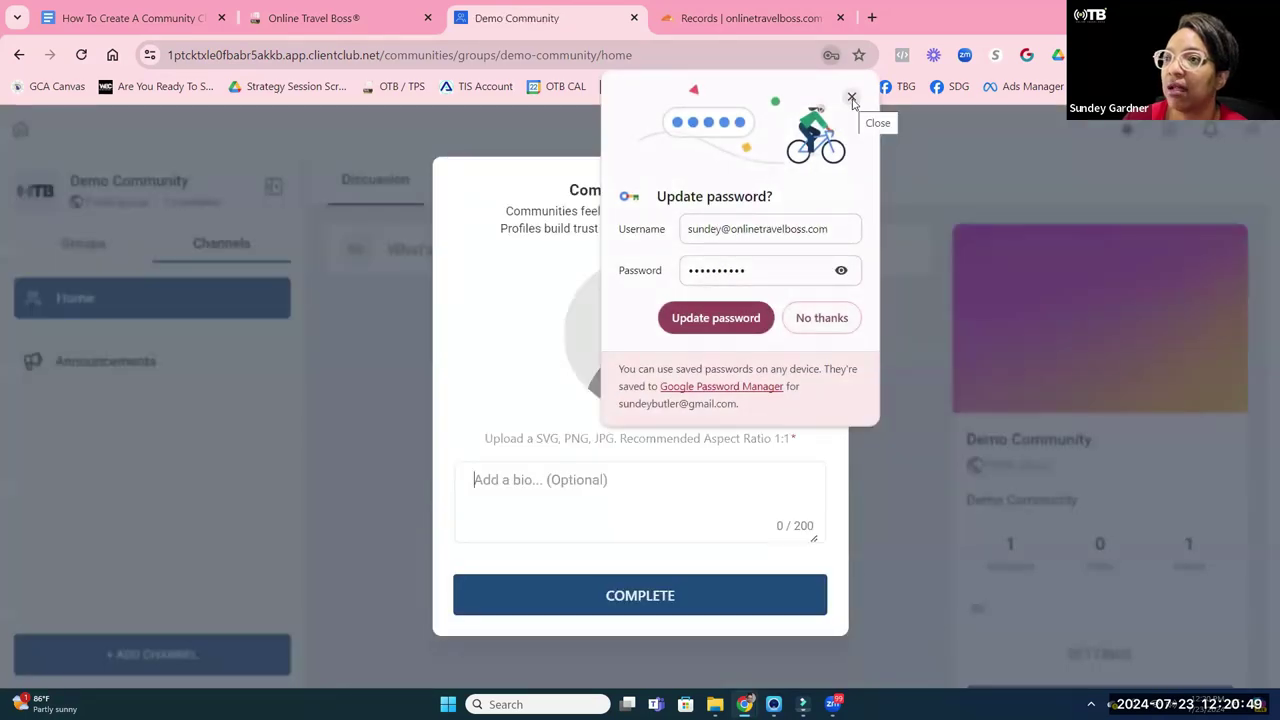
pyautogui.click(851, 99)
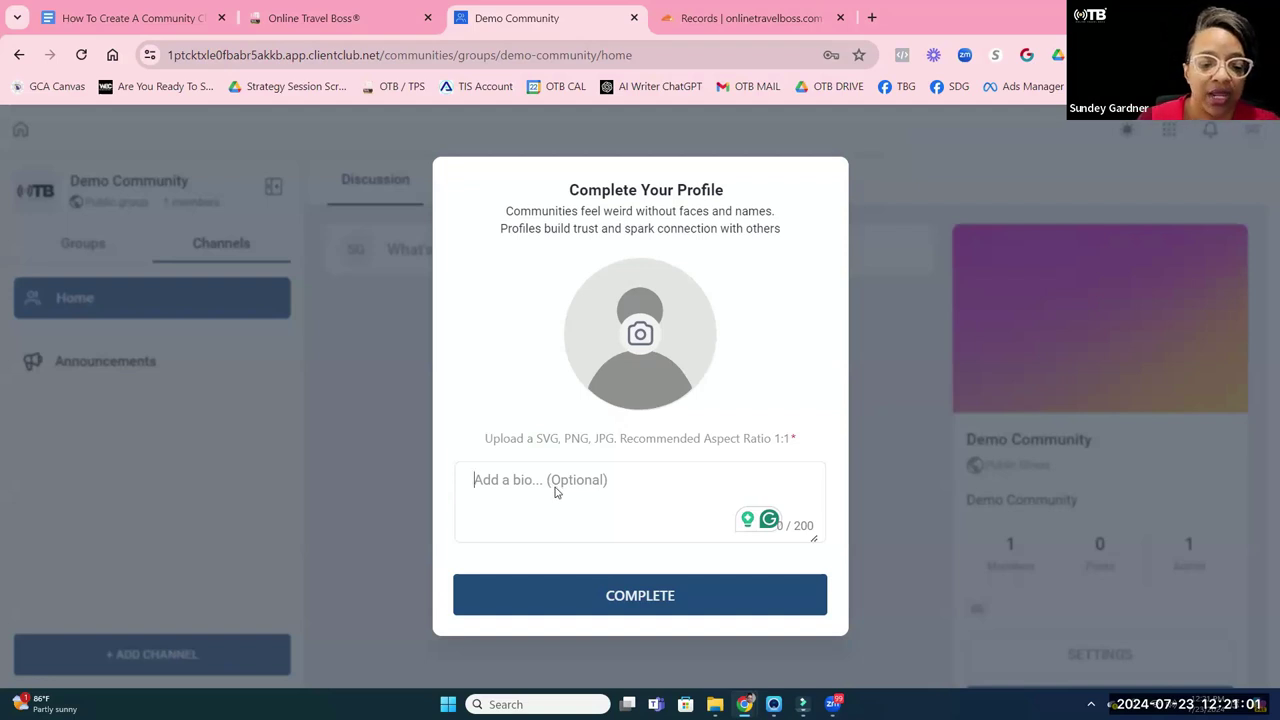
# Complete the member profile with a one-line bio stating the owner's full name and 3.png from OTB Main Logos as the avatar.
pyautogui.write('M')
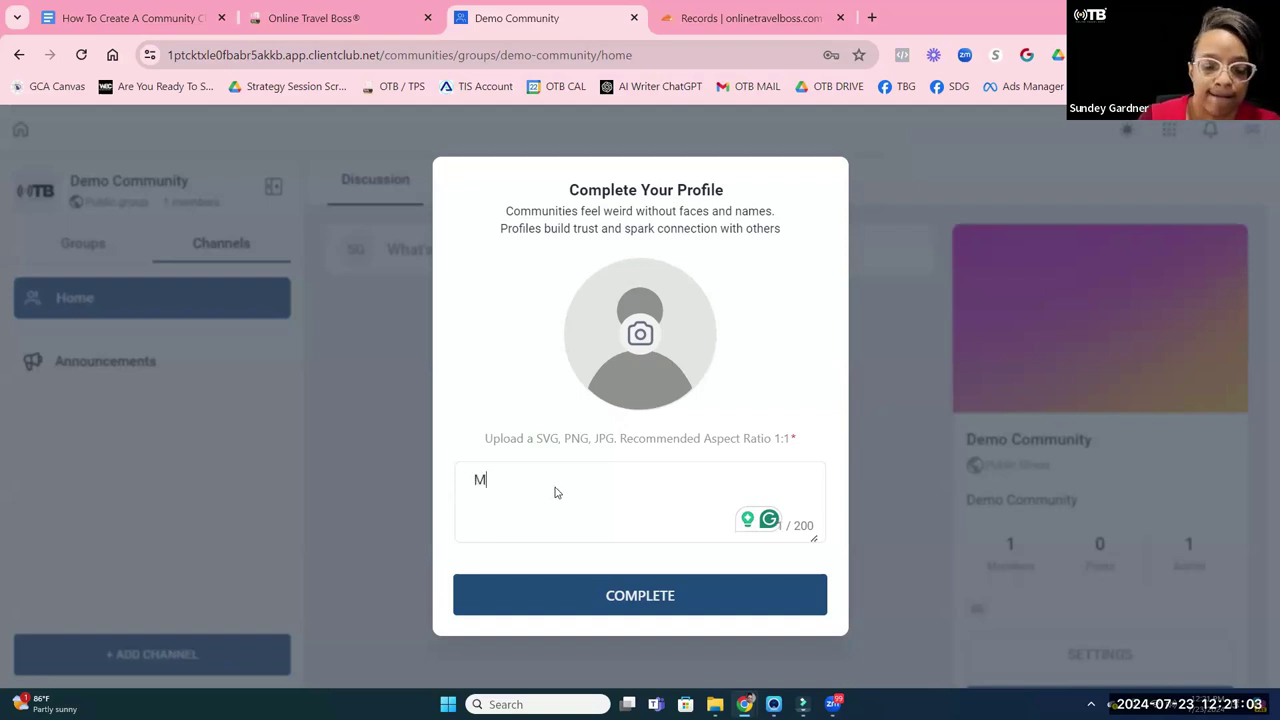
pyautogui.write('y name is sundey garnder')
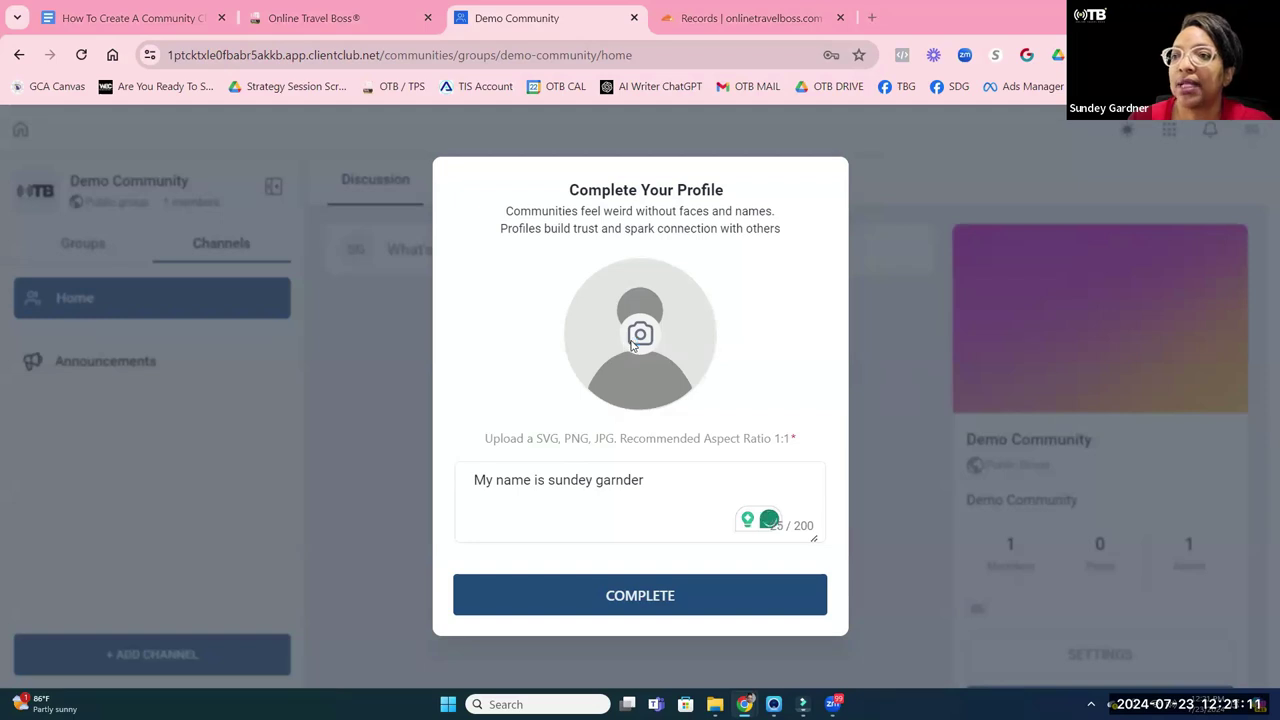
pyautogui.click(632, 344)
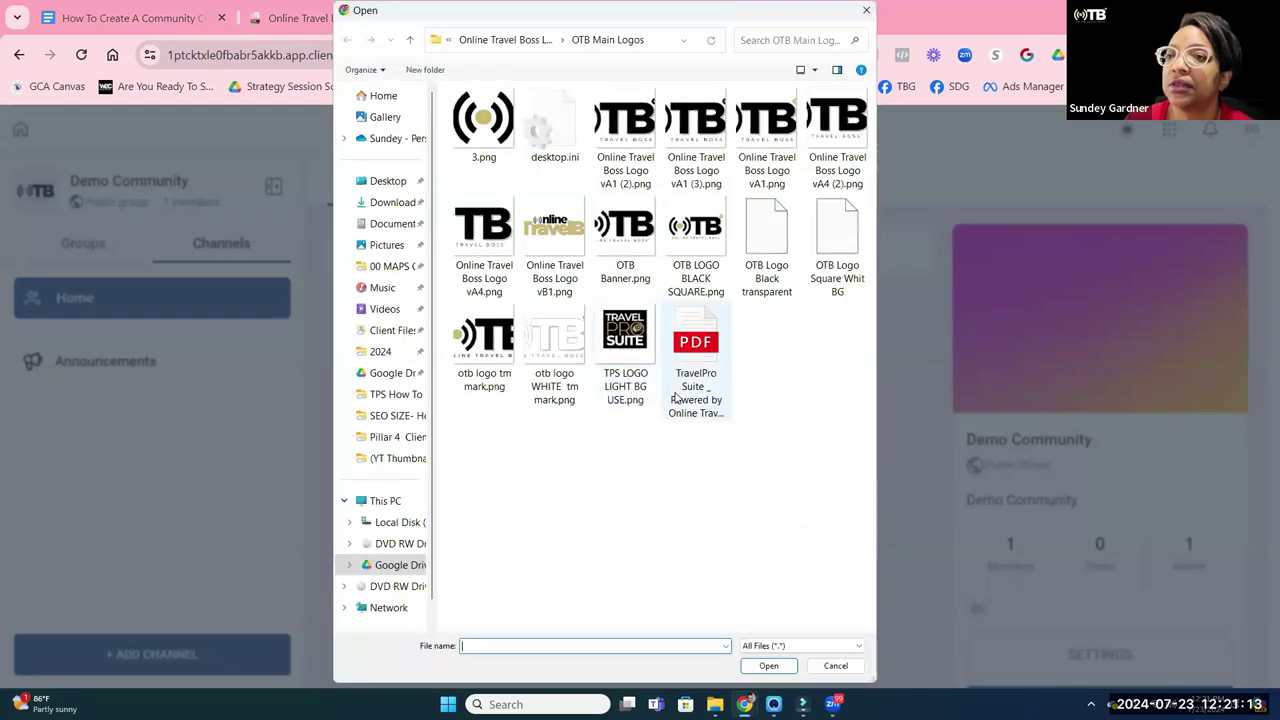
pyautogui.click(494, 128)
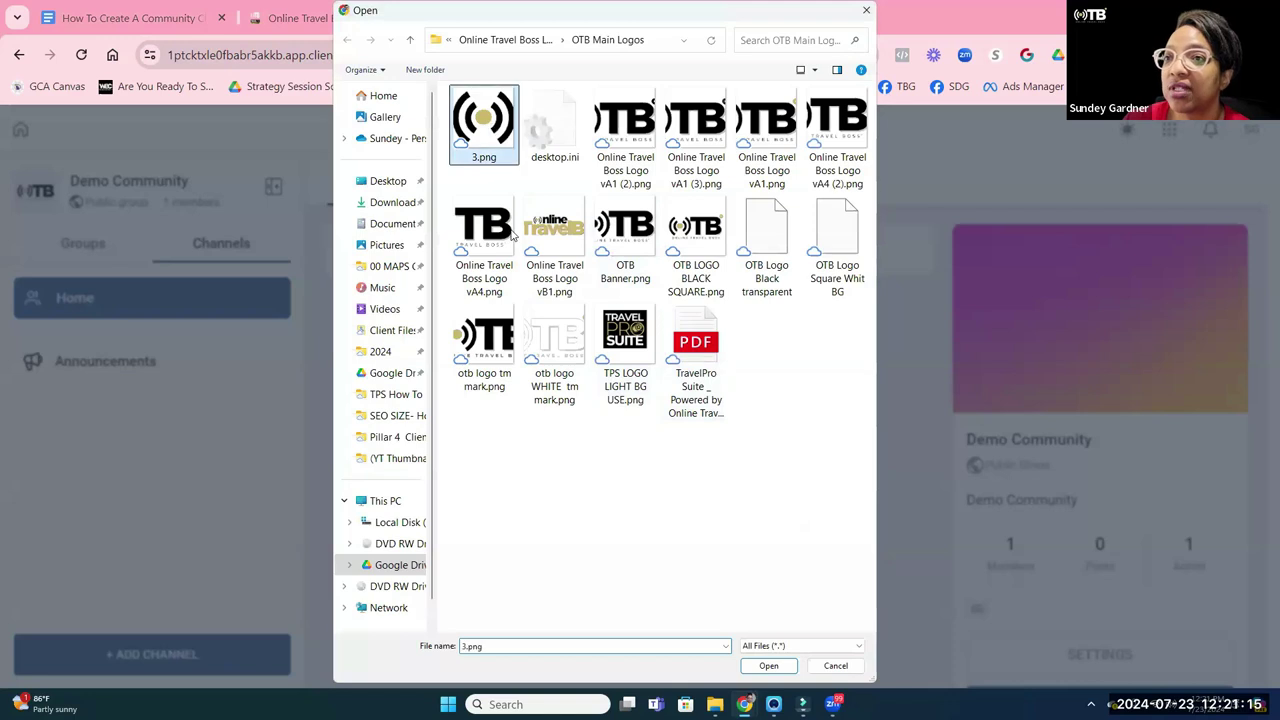
pyautogui.click(768, 665)
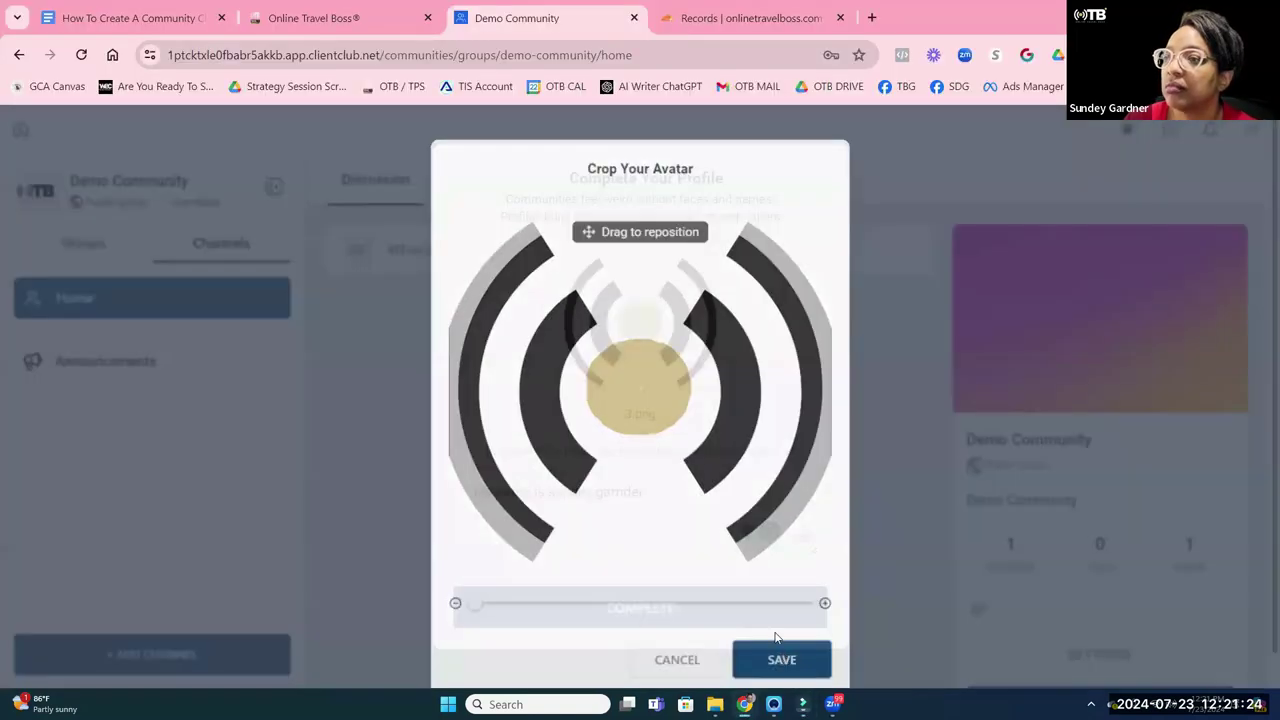
pyautogui.click(778, 655)
pyautogui.click(685, 612)
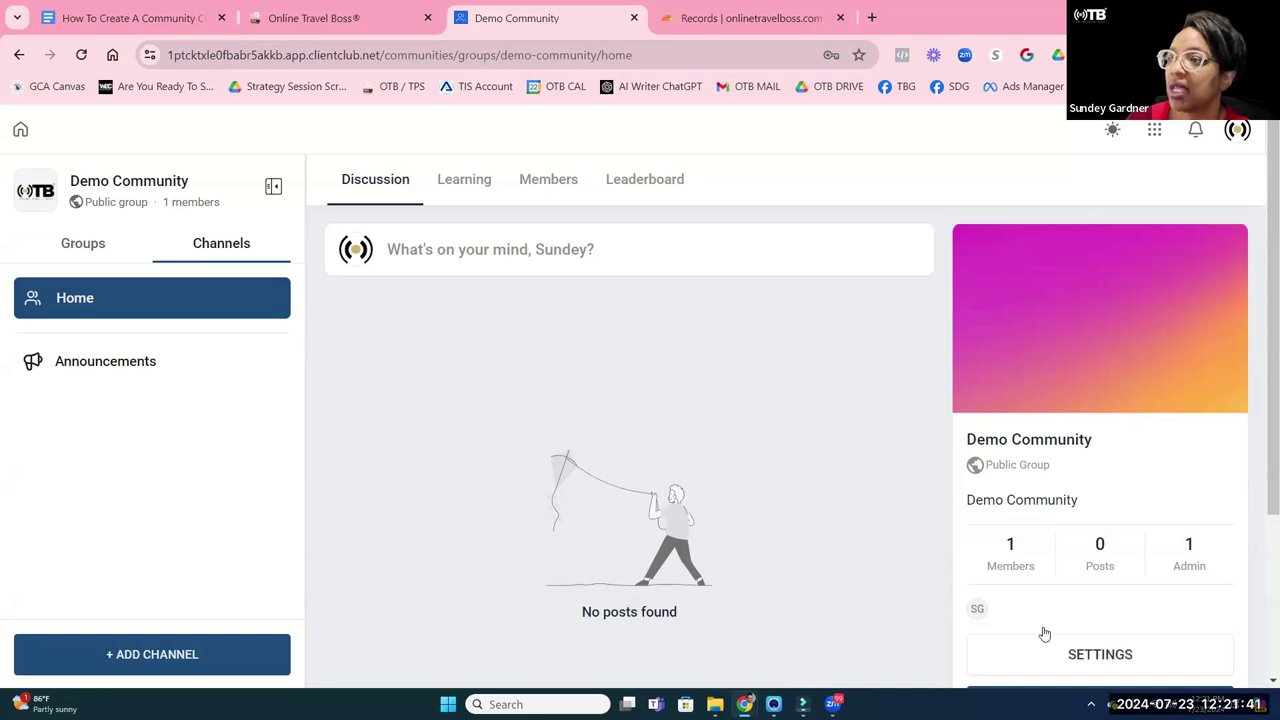
# In the group settings, append "this a description of the group." to the Demo Community description and save it.
pyautogui.click(1031, 658)
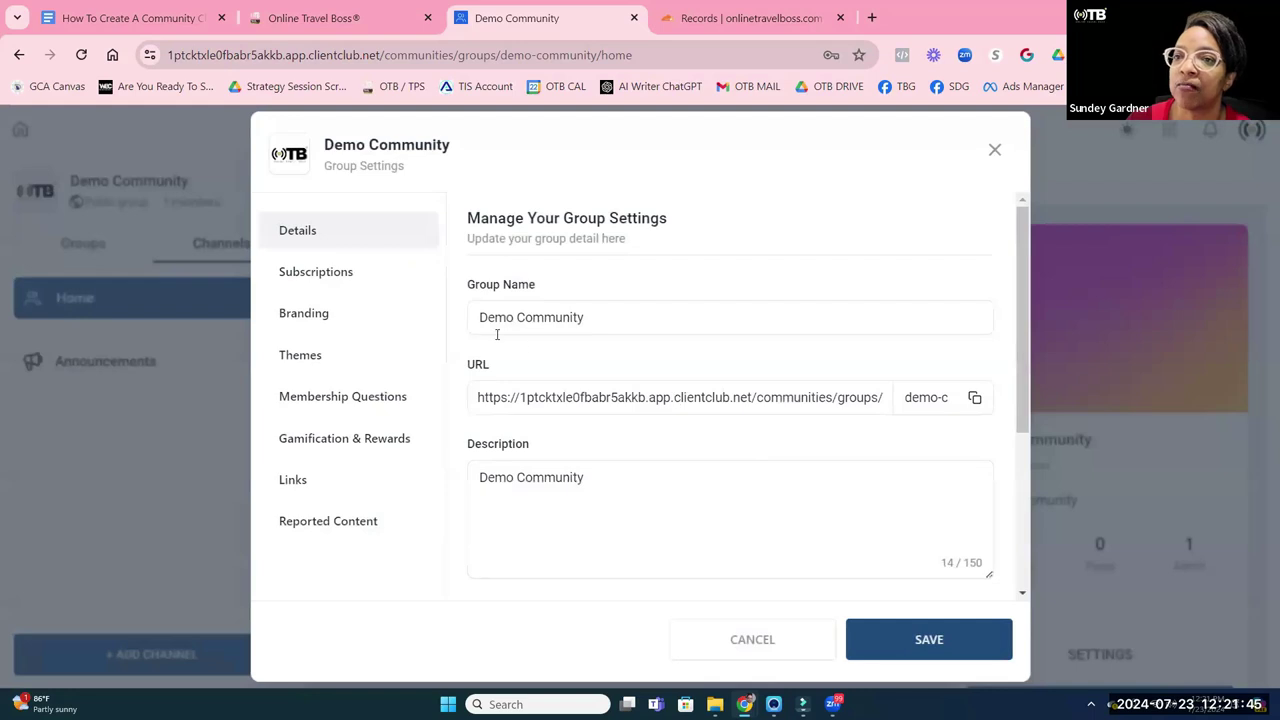
pyautogui.click(1086, 335)
pyautogui.scroll(-2, 1120, 626)
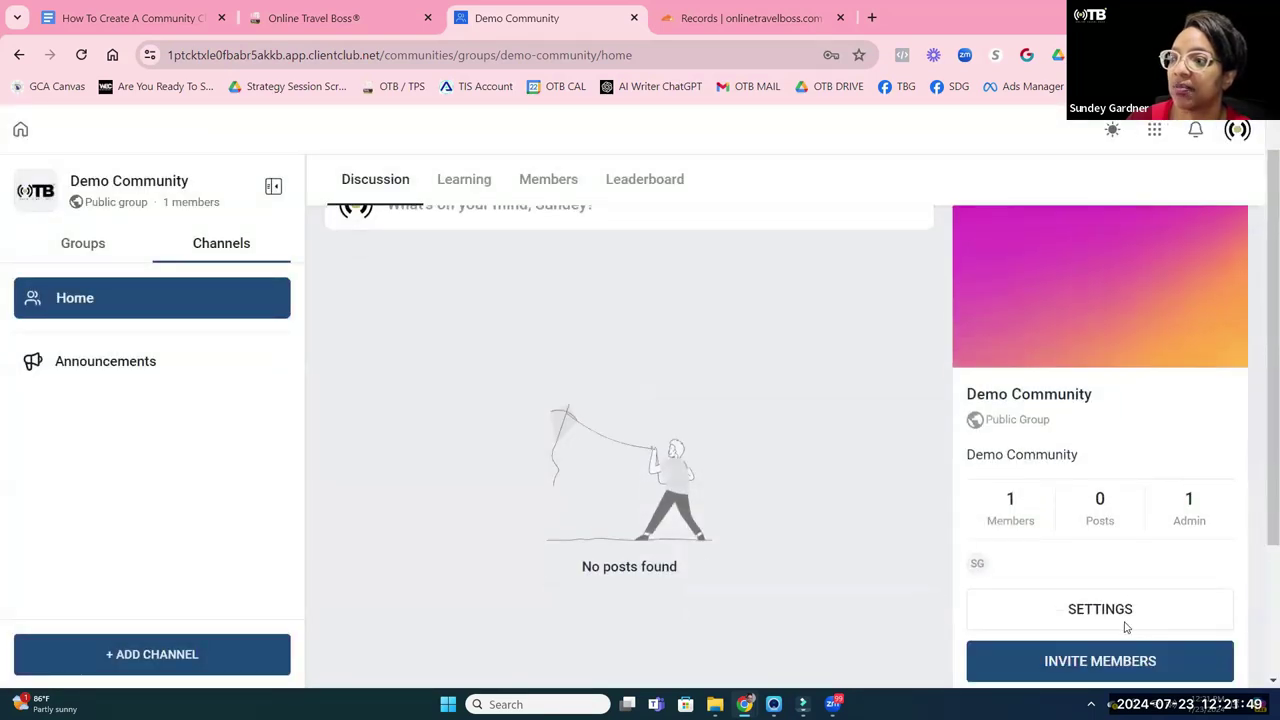
pyautogui.click(1110, 482)
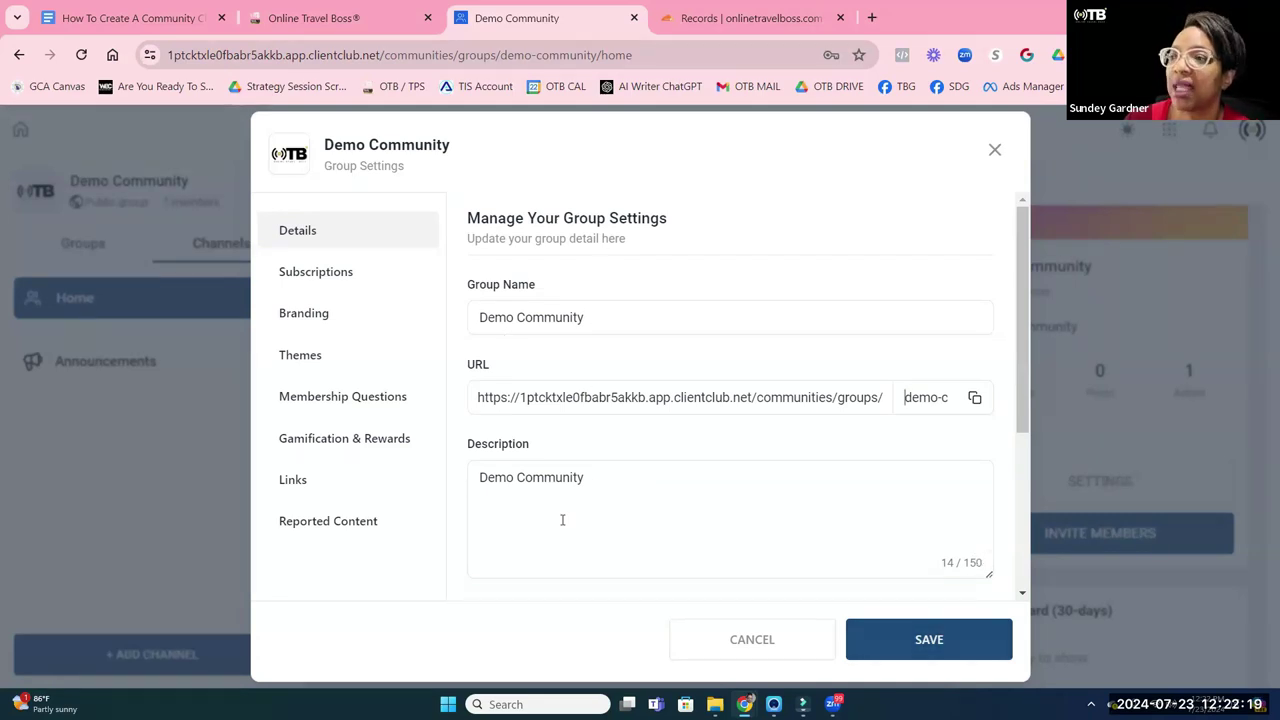
pyautogui.click(581, 476)
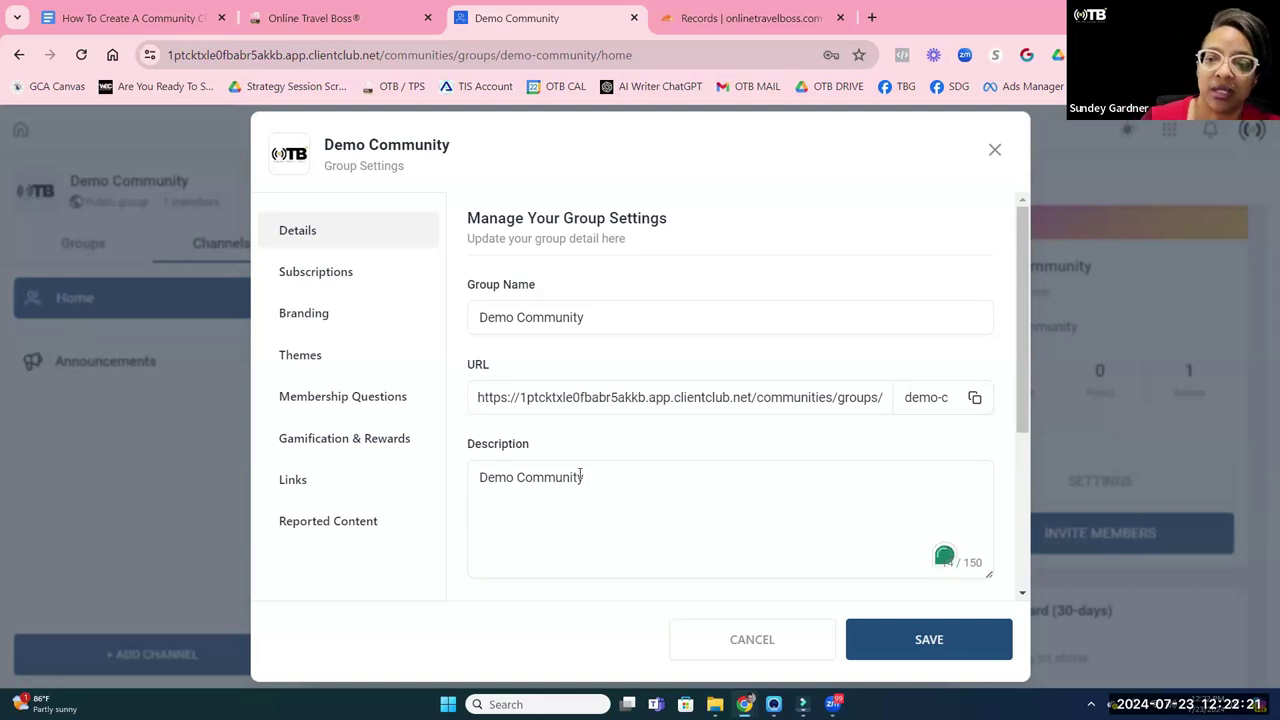
pyautogui.write('this a description of the group')
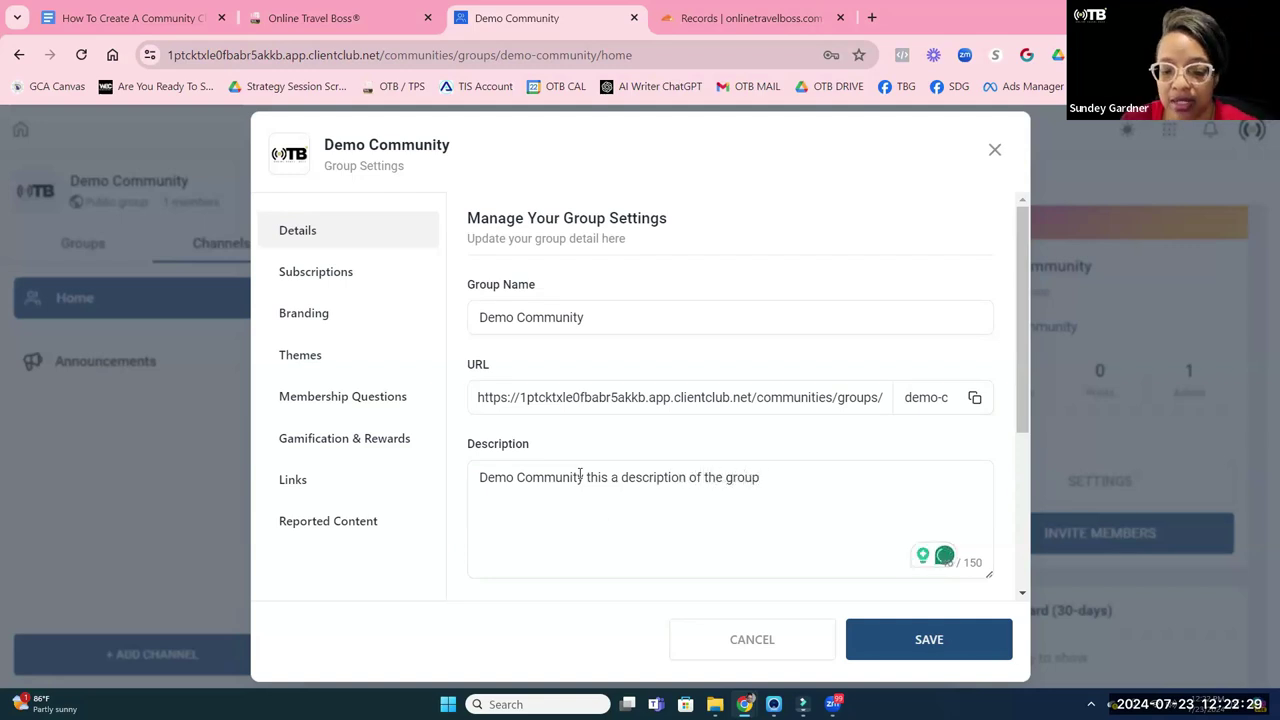
pyautogui.write('.')
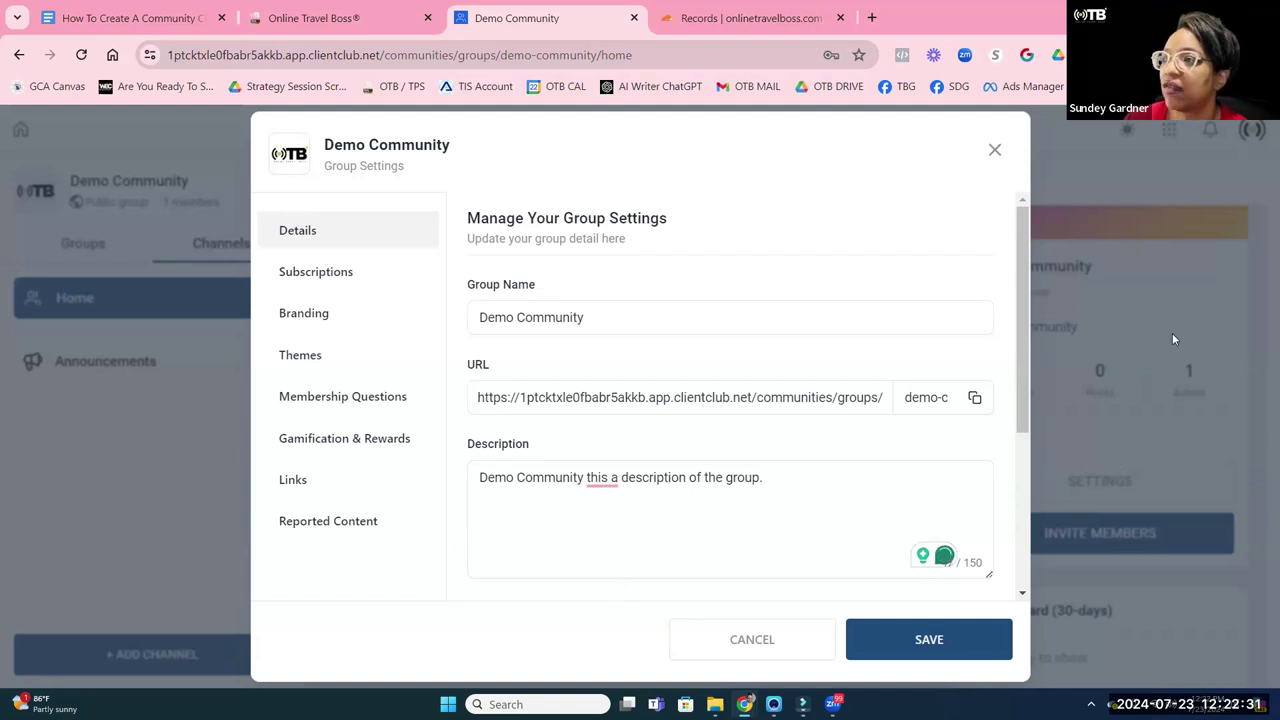
pyautogui.click(901, 644)
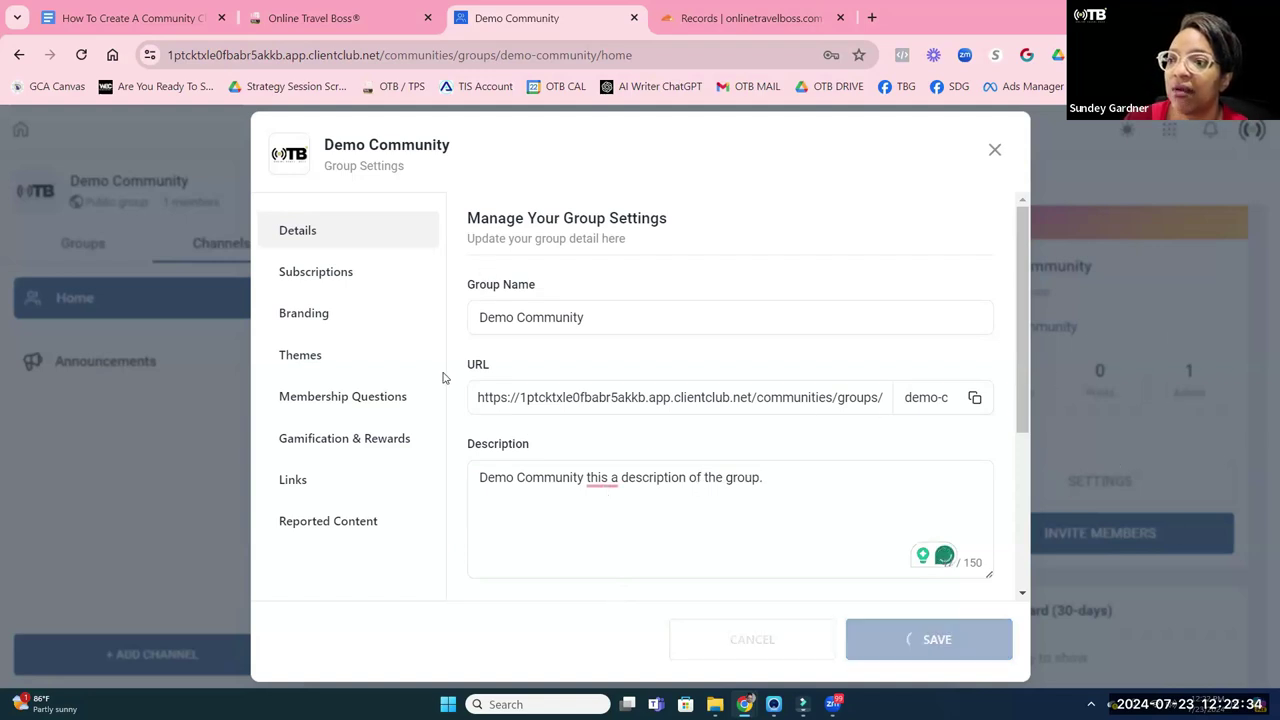
# Examine the group's subscription settings and the subscription types available for a new price, without adding one.
pyautogui.click(370, 278)
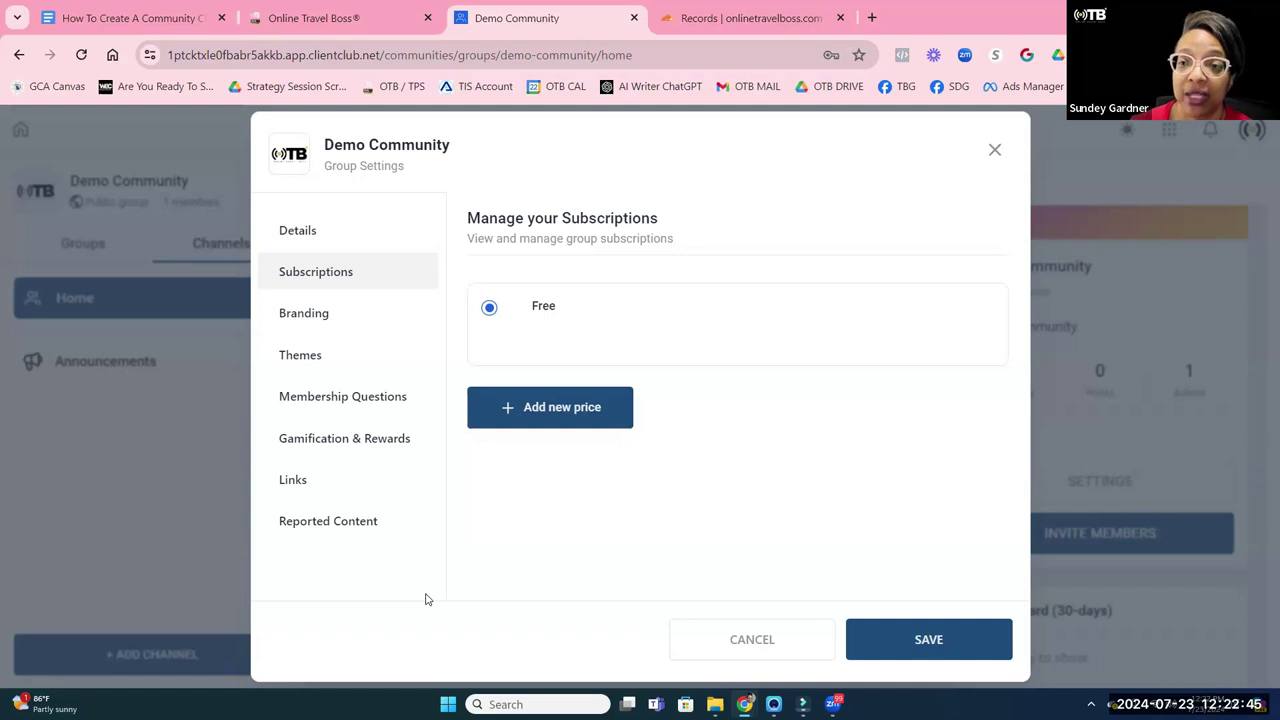
pyautogui.click(586, 404)
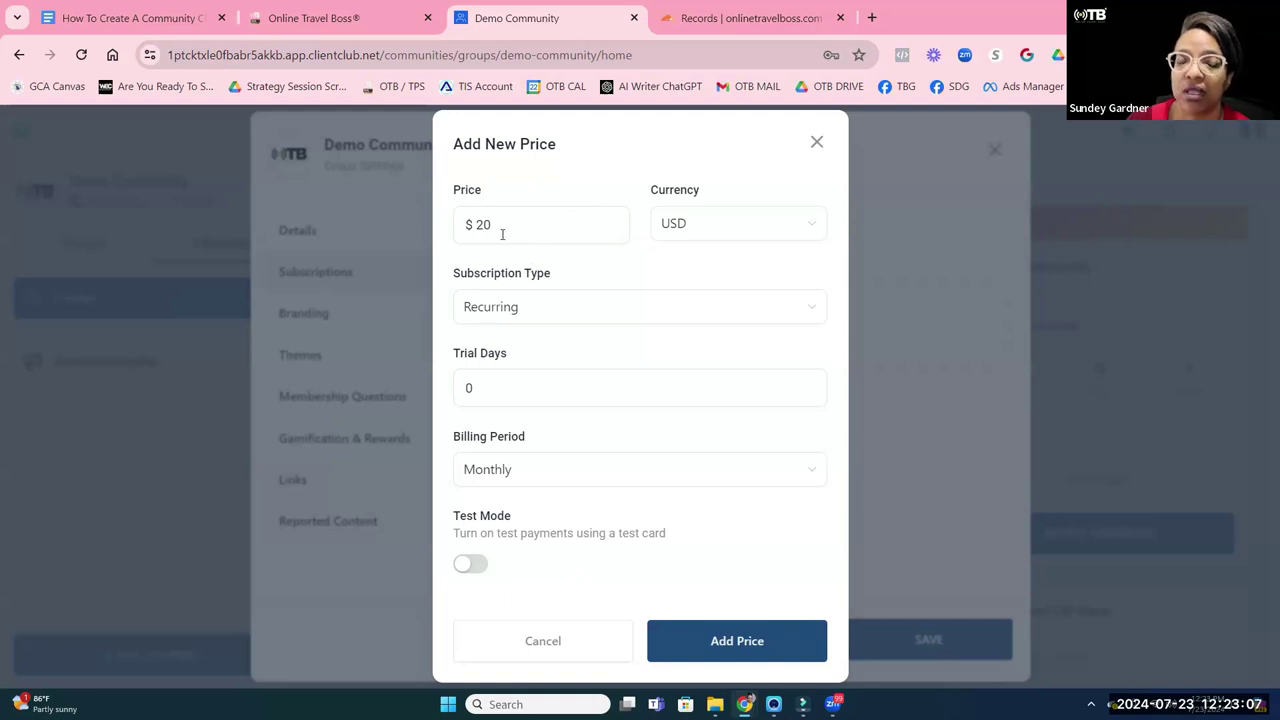
pyautogui.click(524, 318)
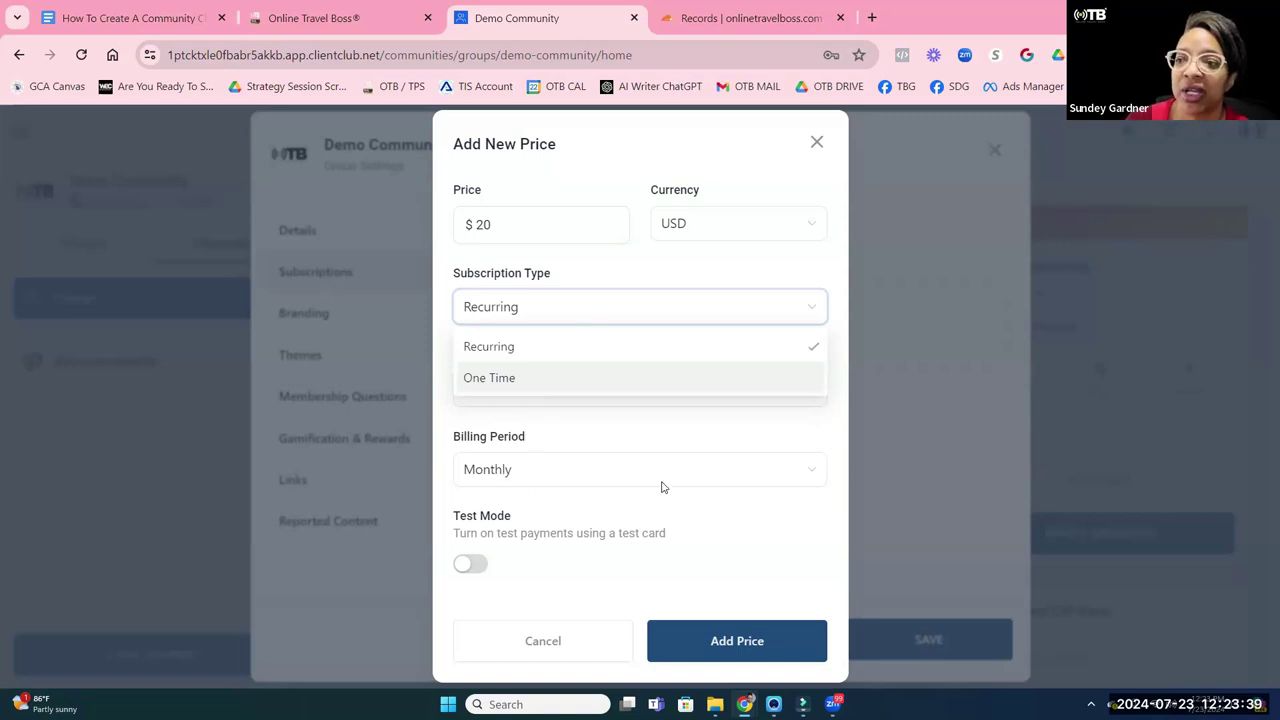
pyautogui.click(815, 147)
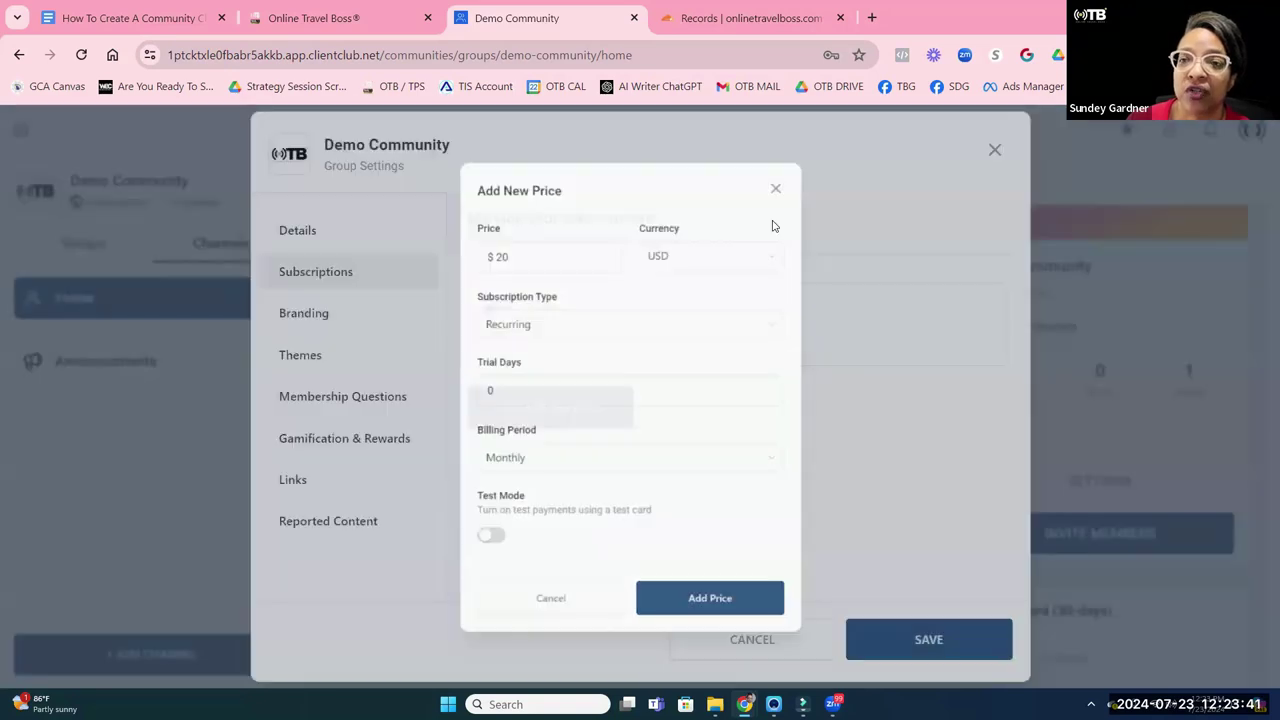
# Examine the group's branding settings, including the expanded advanced options below the logo.
pyautogui.click(305, 320)
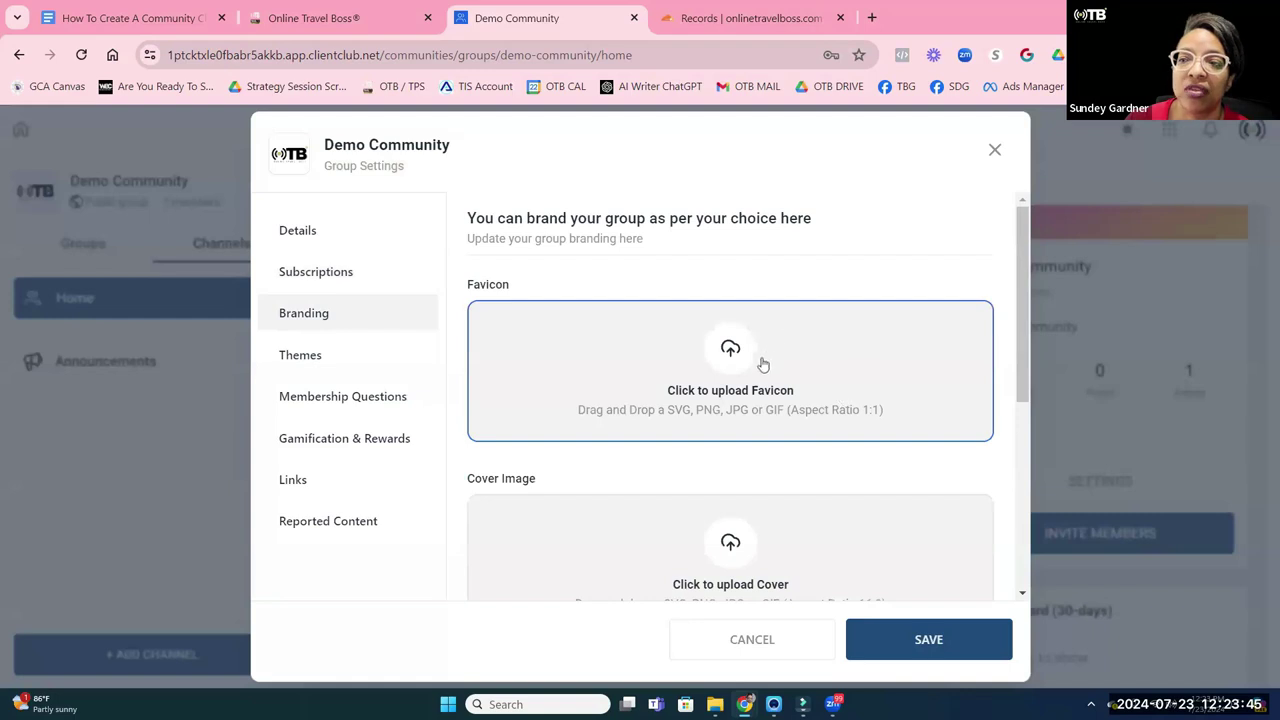
pyautogui.scroll(-4, 754, 314)
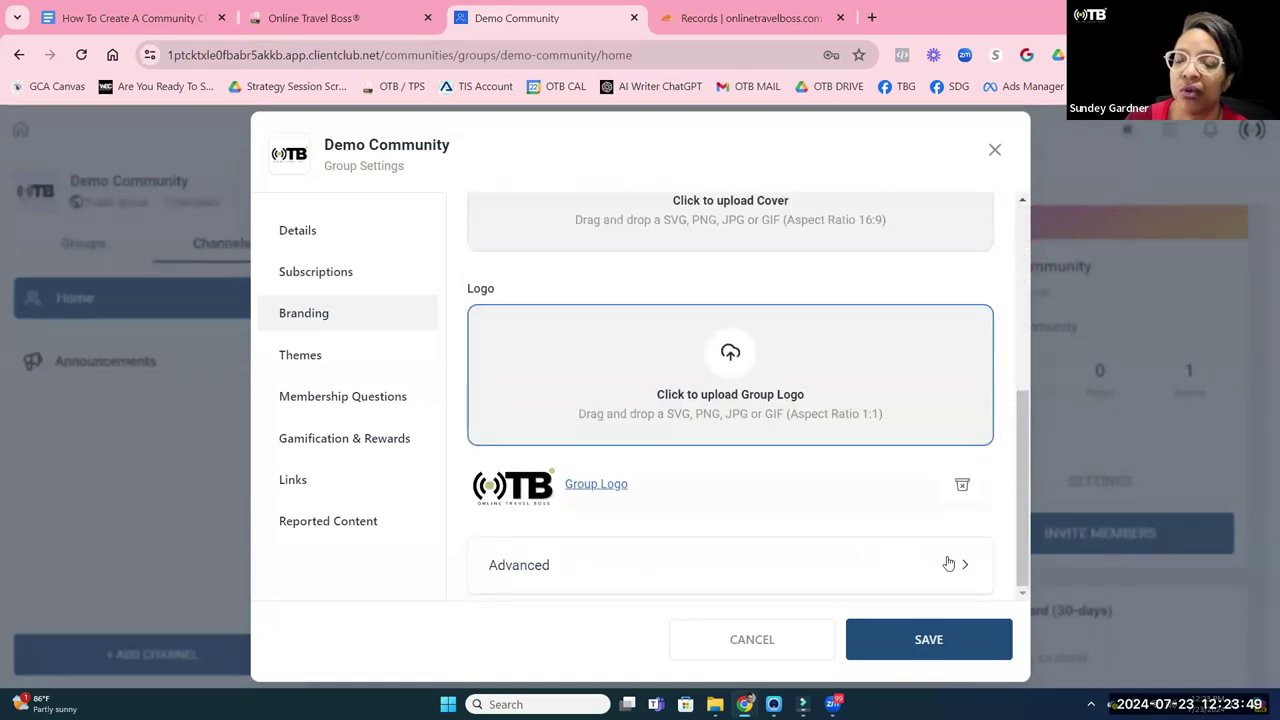
pyautogui.click(966, 563)
pyautogui.scroll(-3, 905, 332)
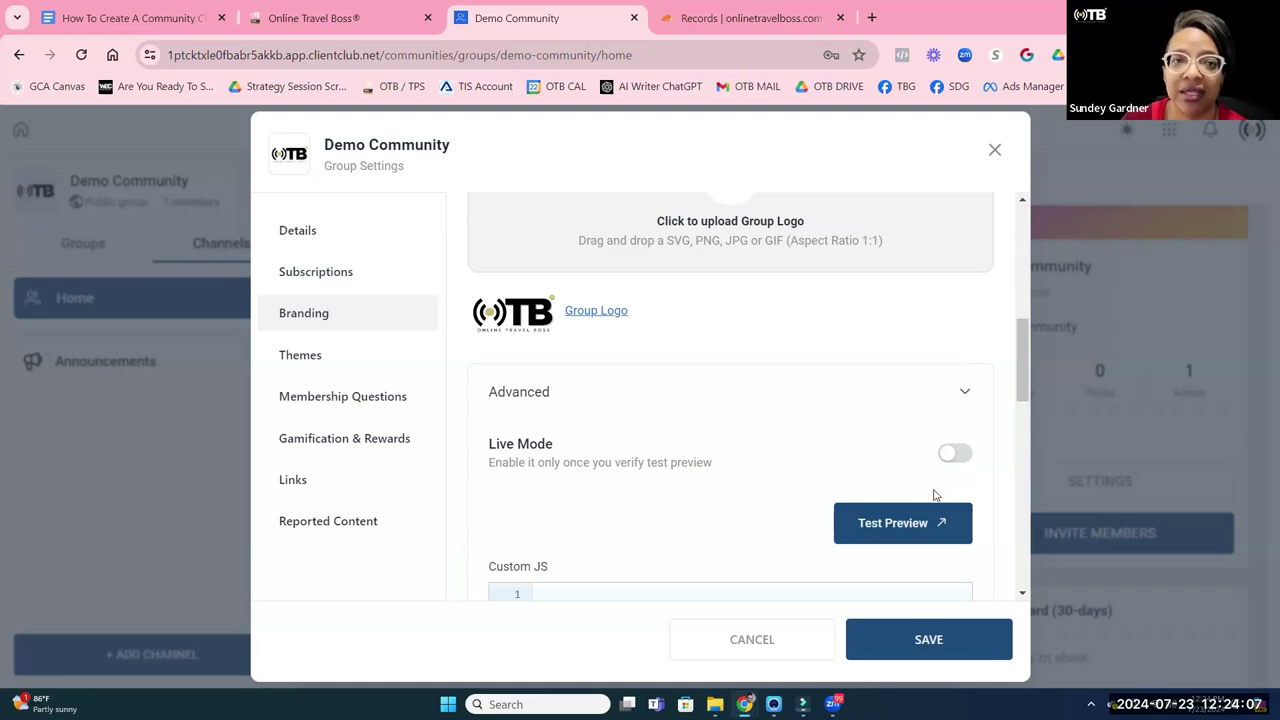
# Examine the Custom JS and Custom CSS fields in the group's advanced branding options.
pyautogui.scroll(-3, 910, 475)
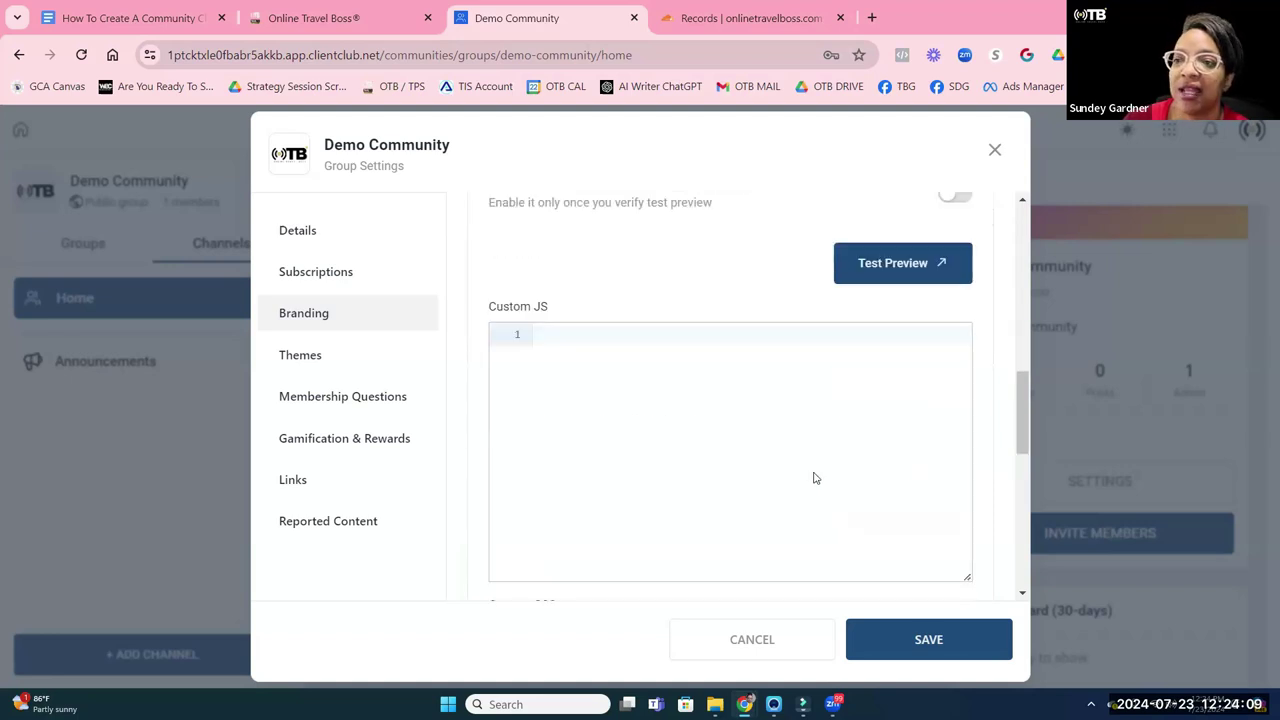
pyautogui.scroll(-1, 815, 478)
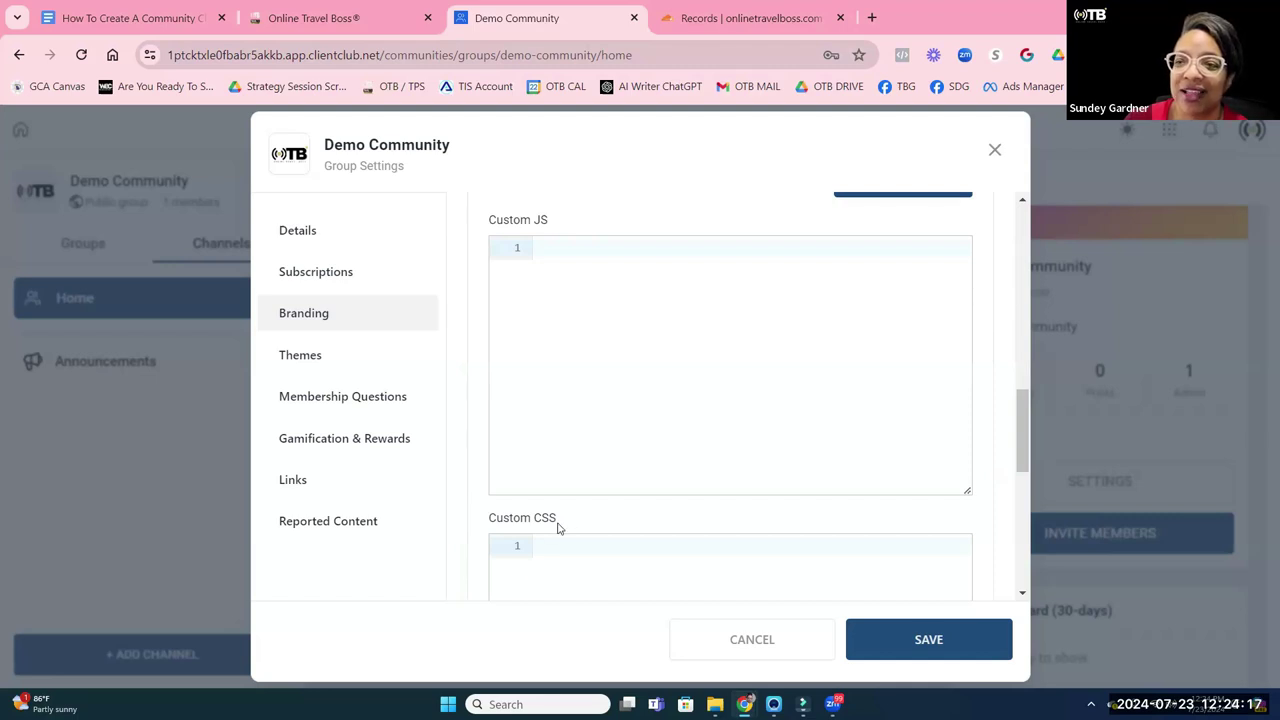
# In the group's theme settings, open the custom theme and set its Tertiary color to #CCB76B.
pyautogui.click(295, 360)
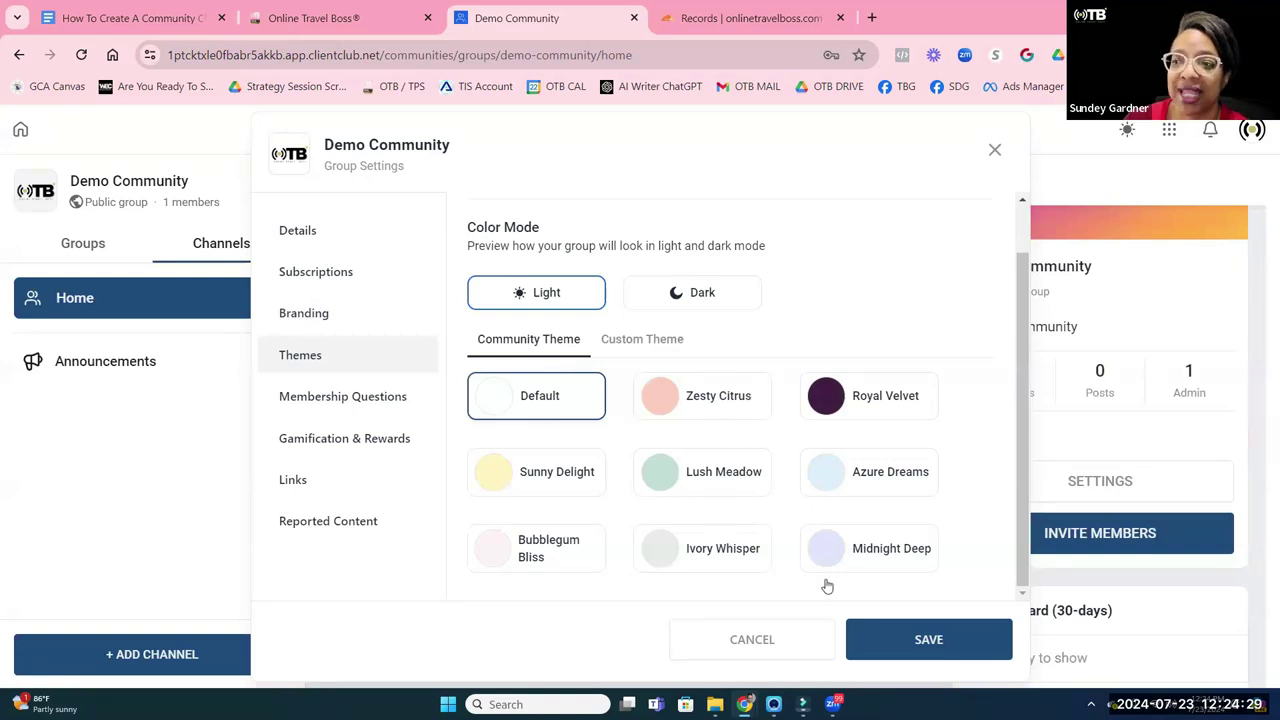
pyautogui.click(636, 340)
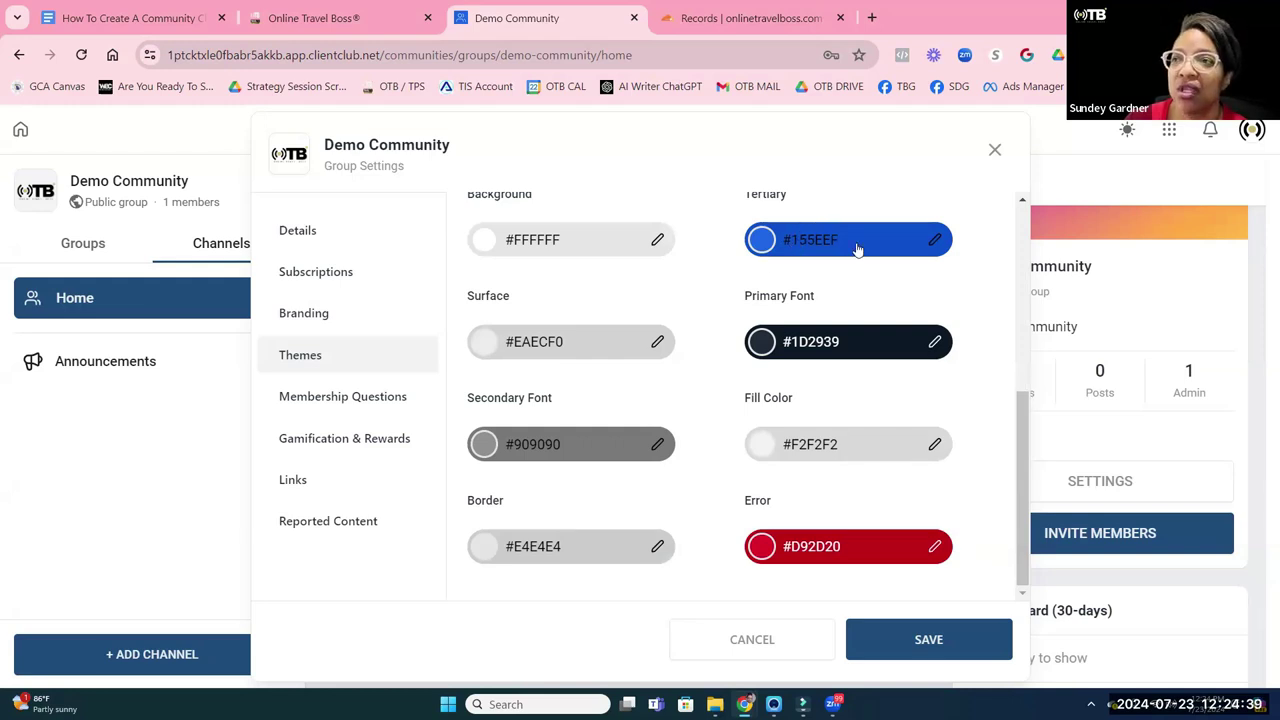
pyautogui.scroll(4, 822, 238)
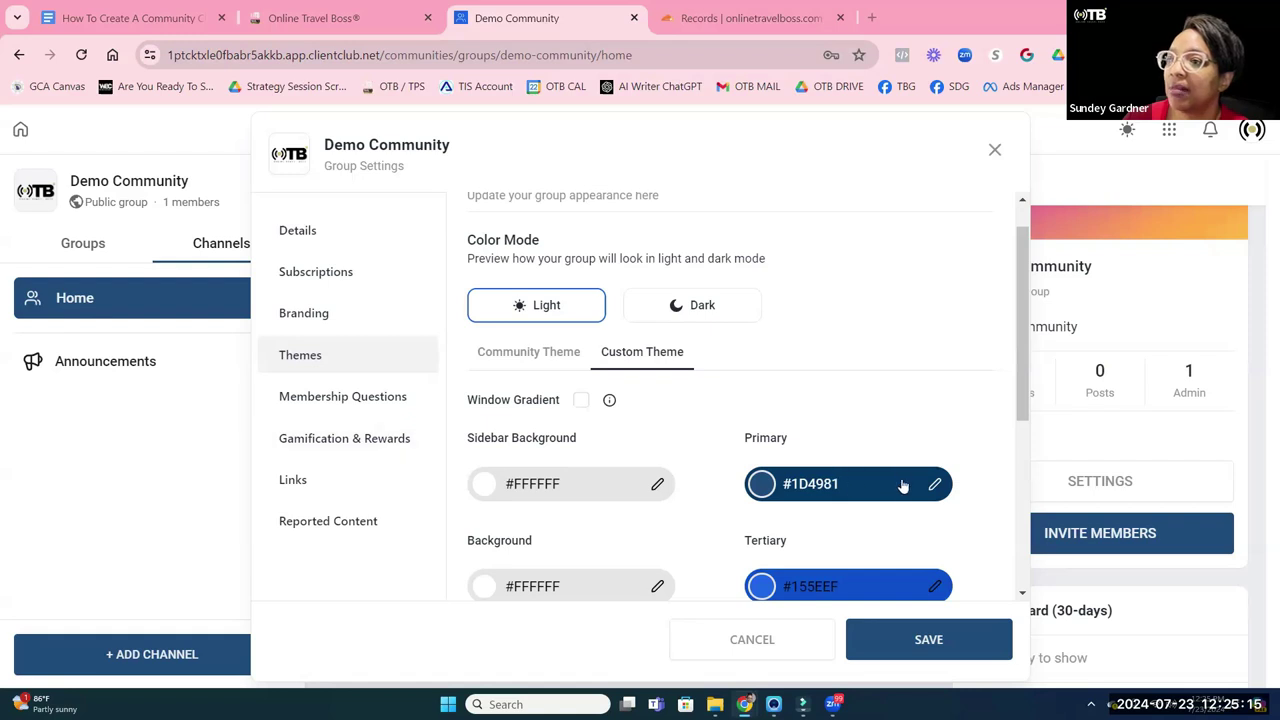
pyautogui.scroll(-3, 901, 495)
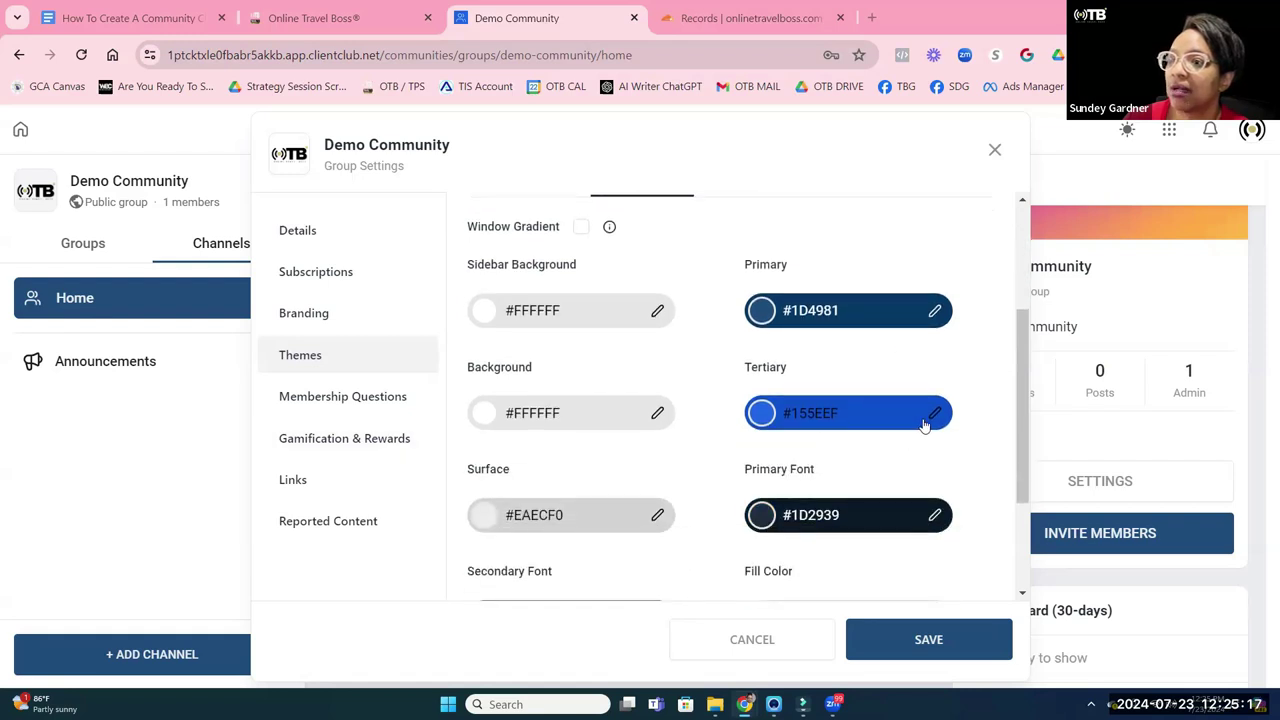
pyautogui.click(925, 421)
pyautogui.moveTo(899, 649); pyautogui.dragTo(800, 636)
pyautogui.write('#CCB76B')
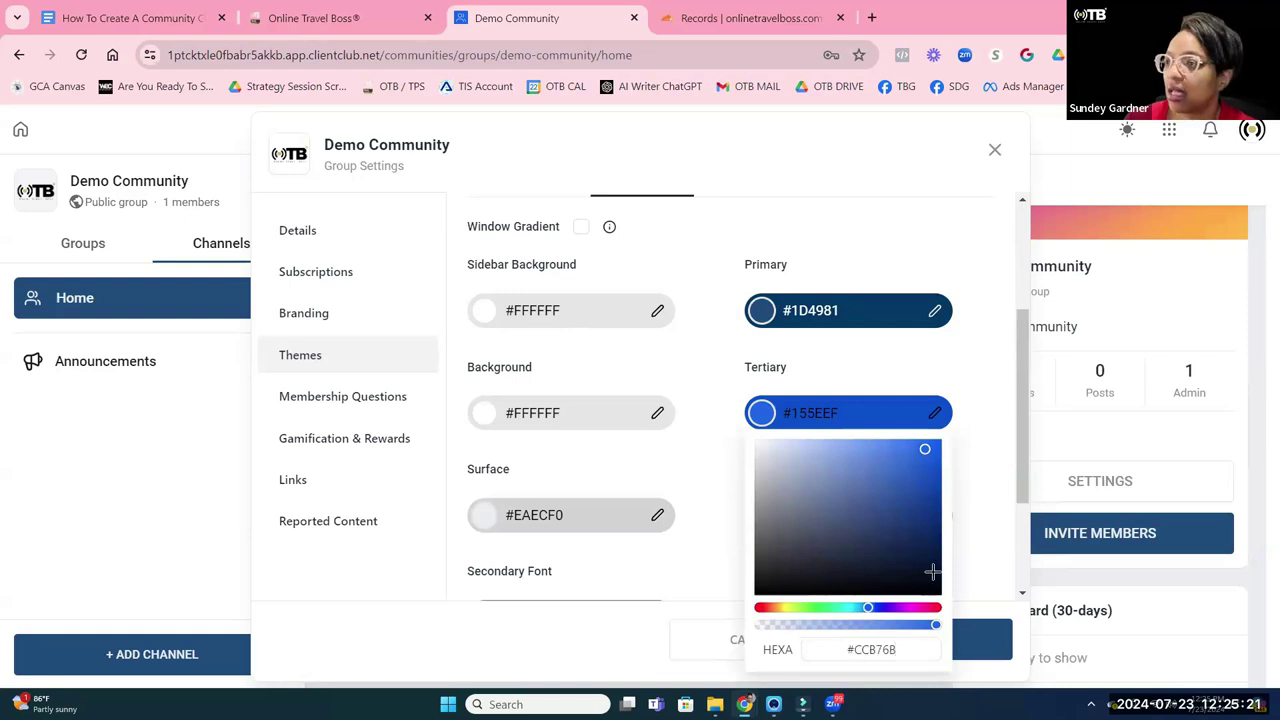
pyautogui.press('Return')
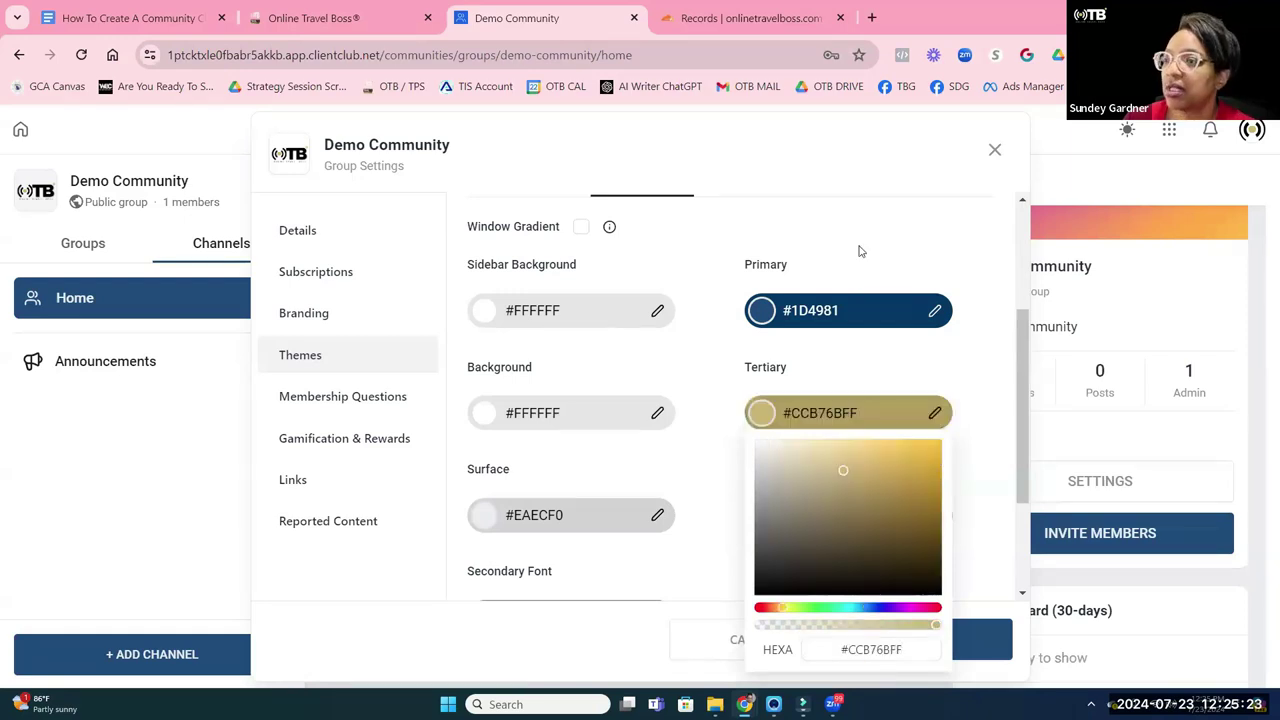
# Set the custom theme's Primary color to near-black #020202FF, save, and confirm changing the group theme.
pyautogui.click(818, 318)
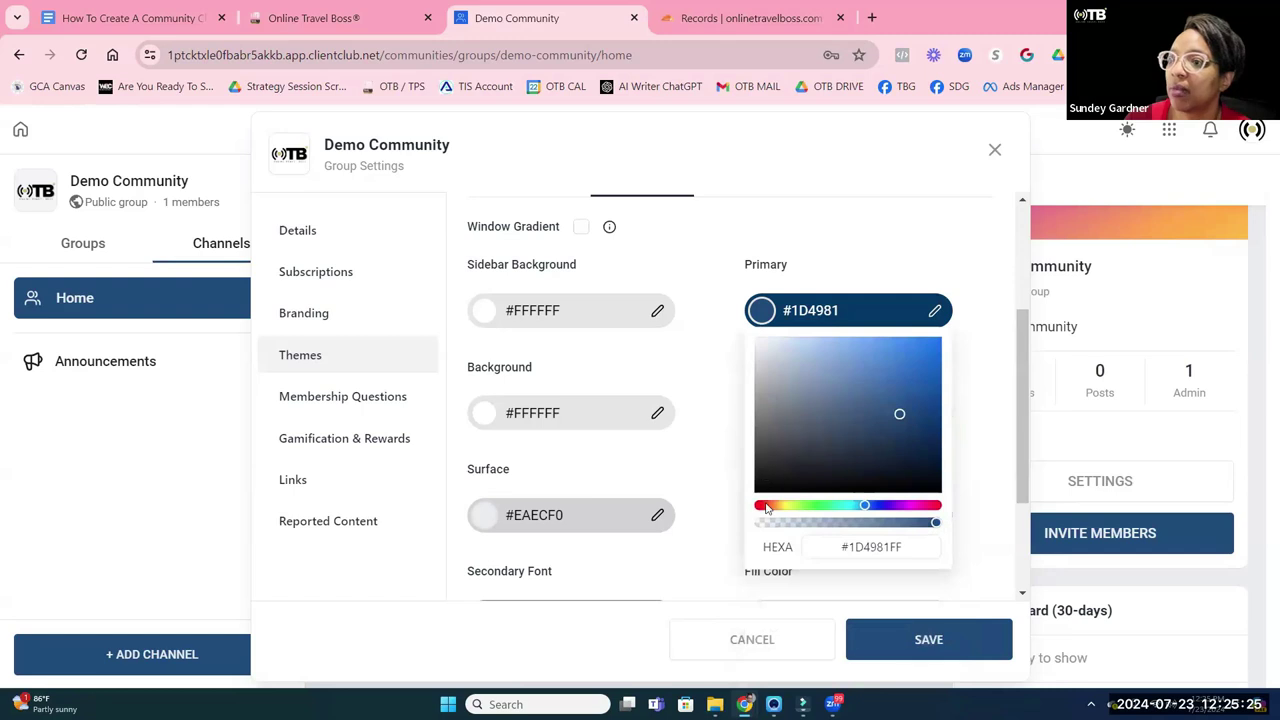
pyautogui.click(760, 488)
pyautogui.click(754, 492)
pyautogui.click(912, 640)
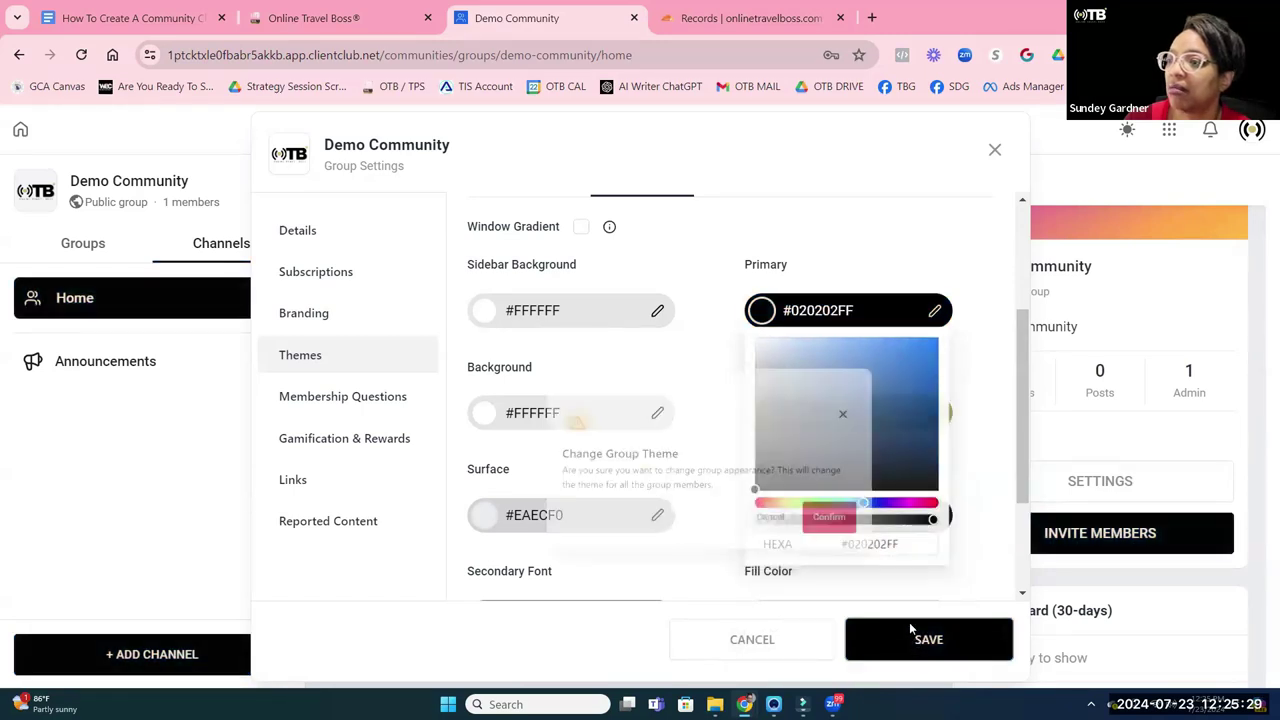
pyautogui.click(811, 478)
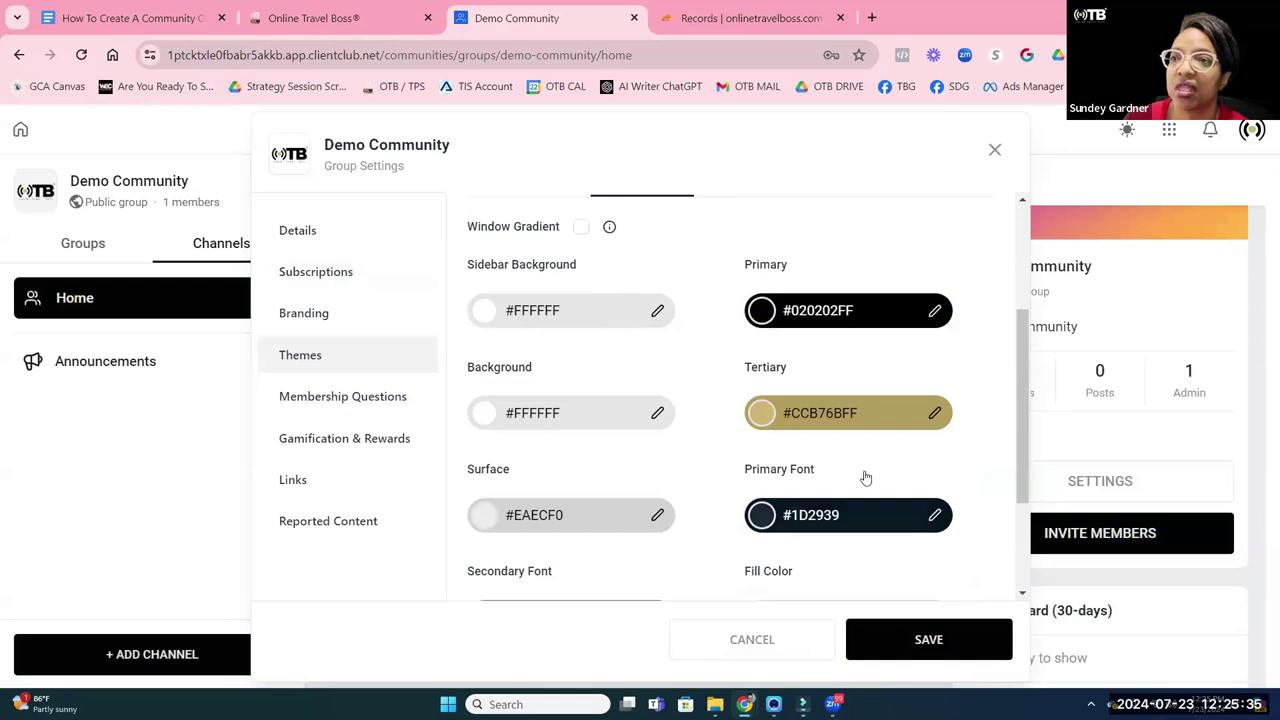
# Enable Window Gradient for the custom theme, review the other theme colors, and save the theme settings.
pyautogui.click(581, 226)
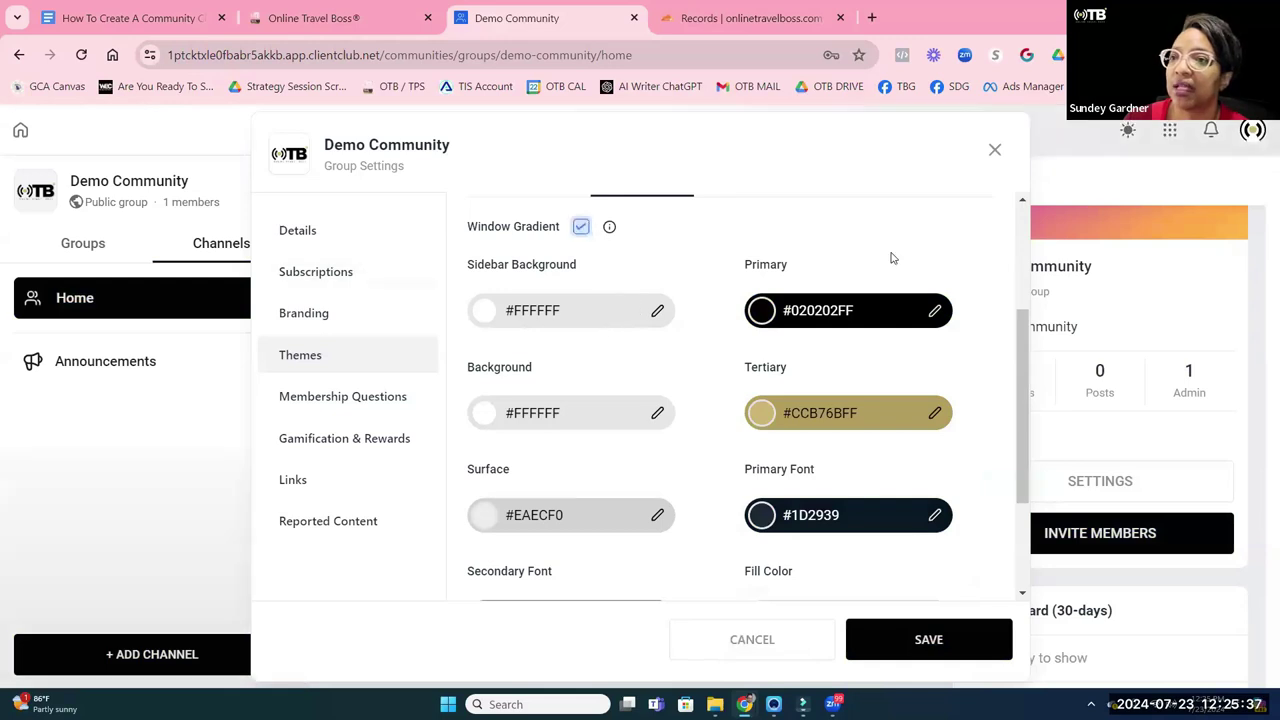
pyautogui.scroll(2, 895, 262)
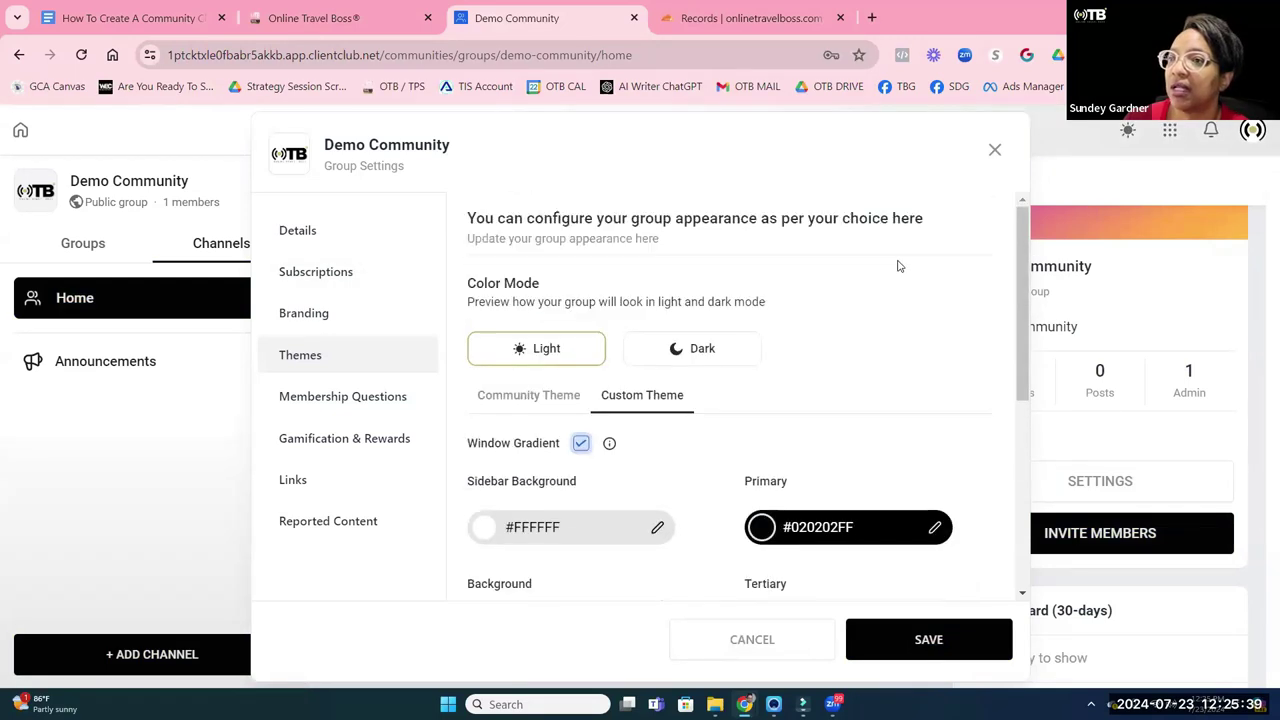
pyautogui.scroll(-2, 897, 266)
pyautogui.scroll(3, 897, 266)
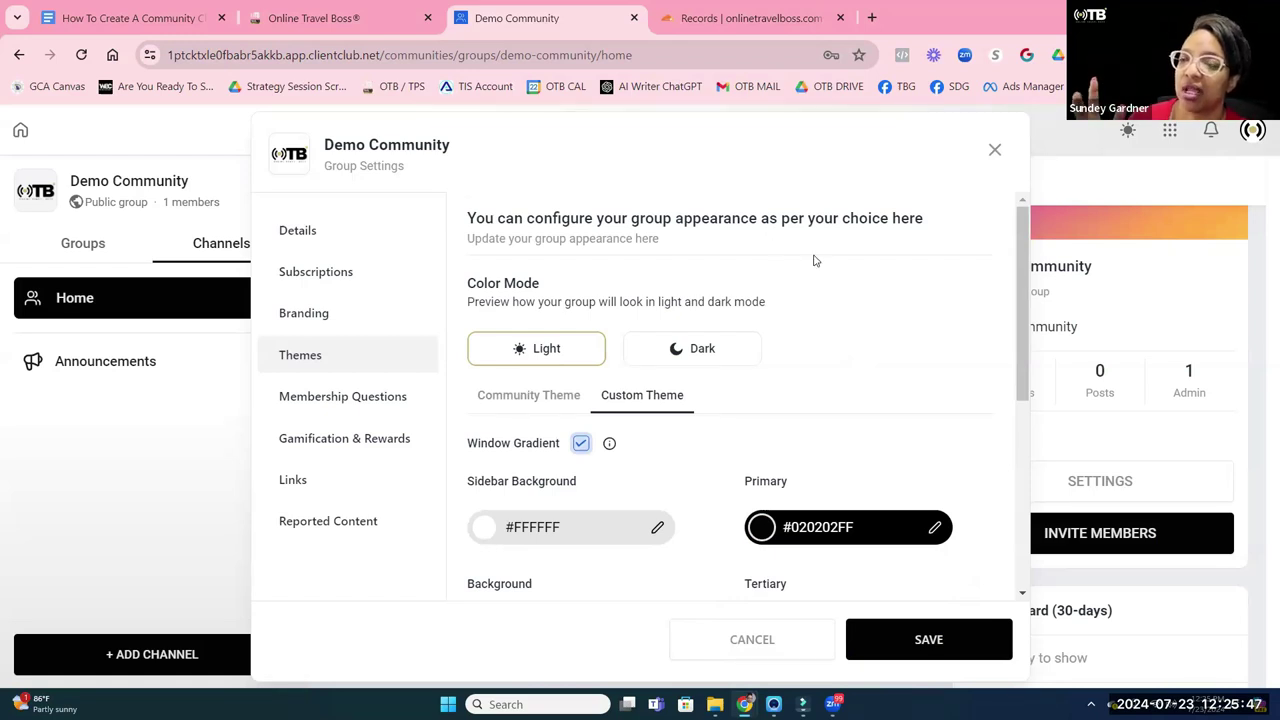
pyautogui.scroll(-4, 805, 260)
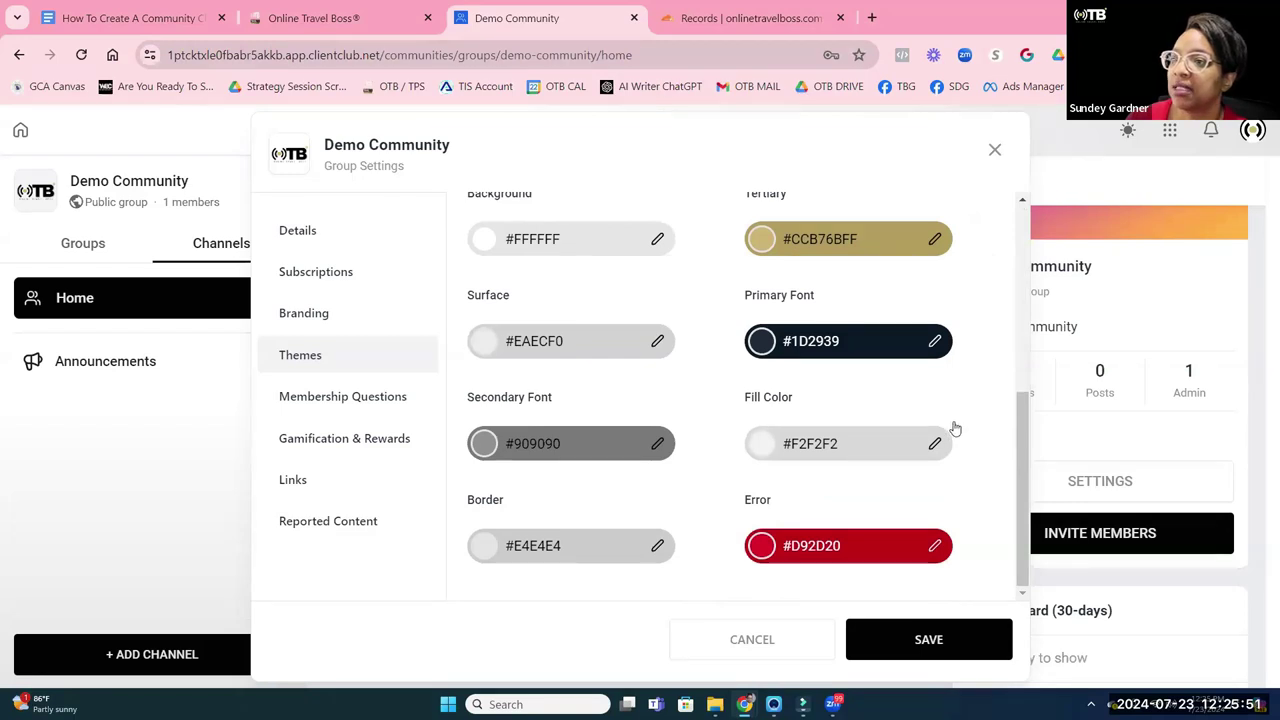
pyautogui.scroll(3, 955, 428)
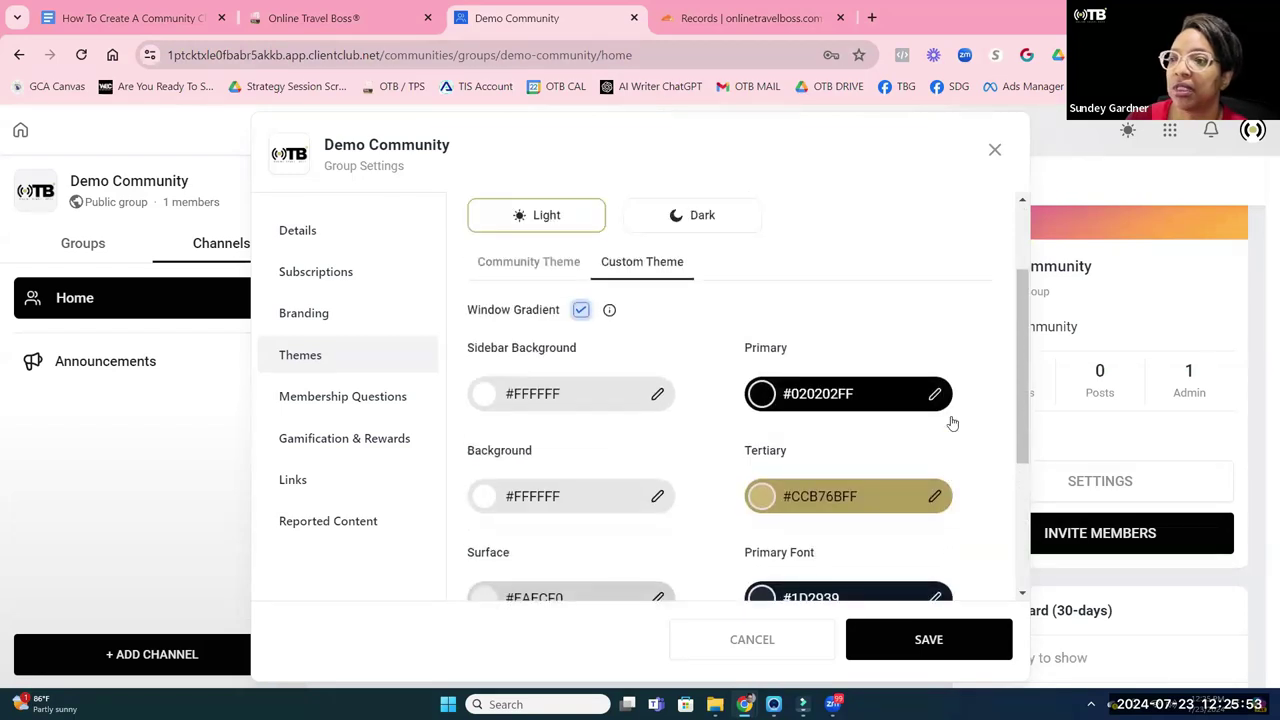
pyautogui.click(852, 628)
# Examine the answer types available for a new membership question, without adding a question.
pyautogui.click(318, 404)
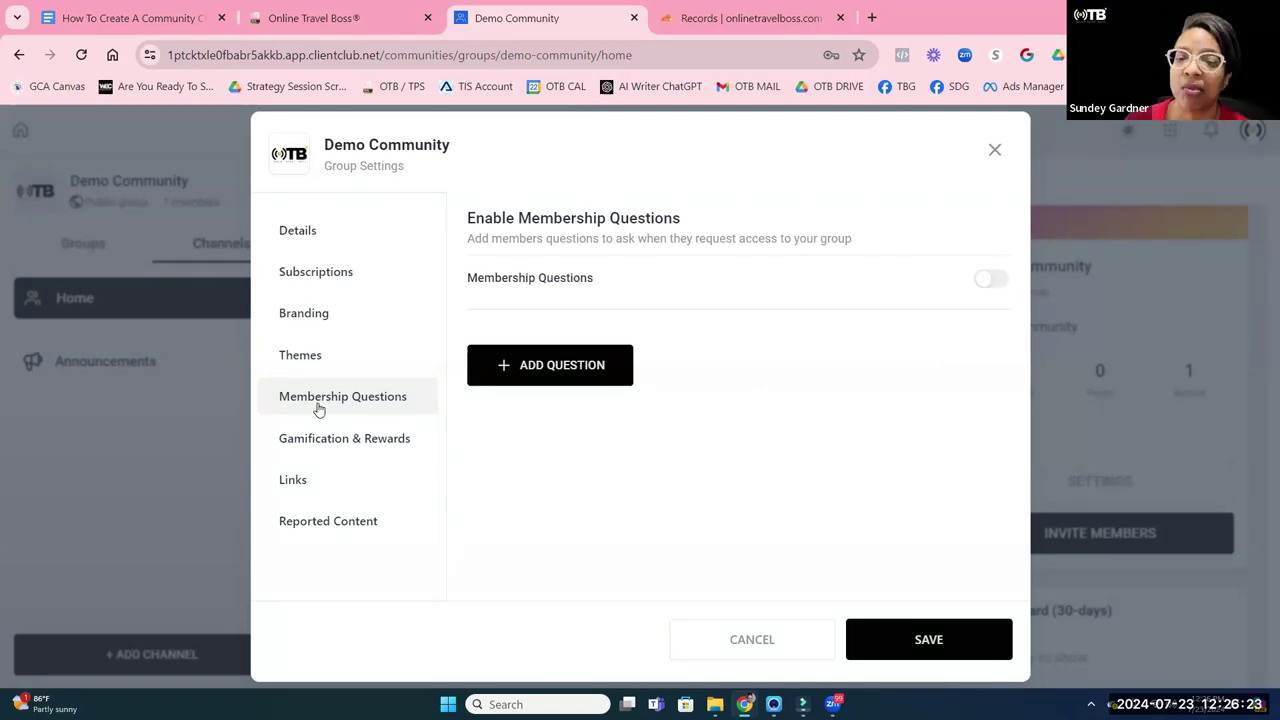
pyautogui.click(549, 377)
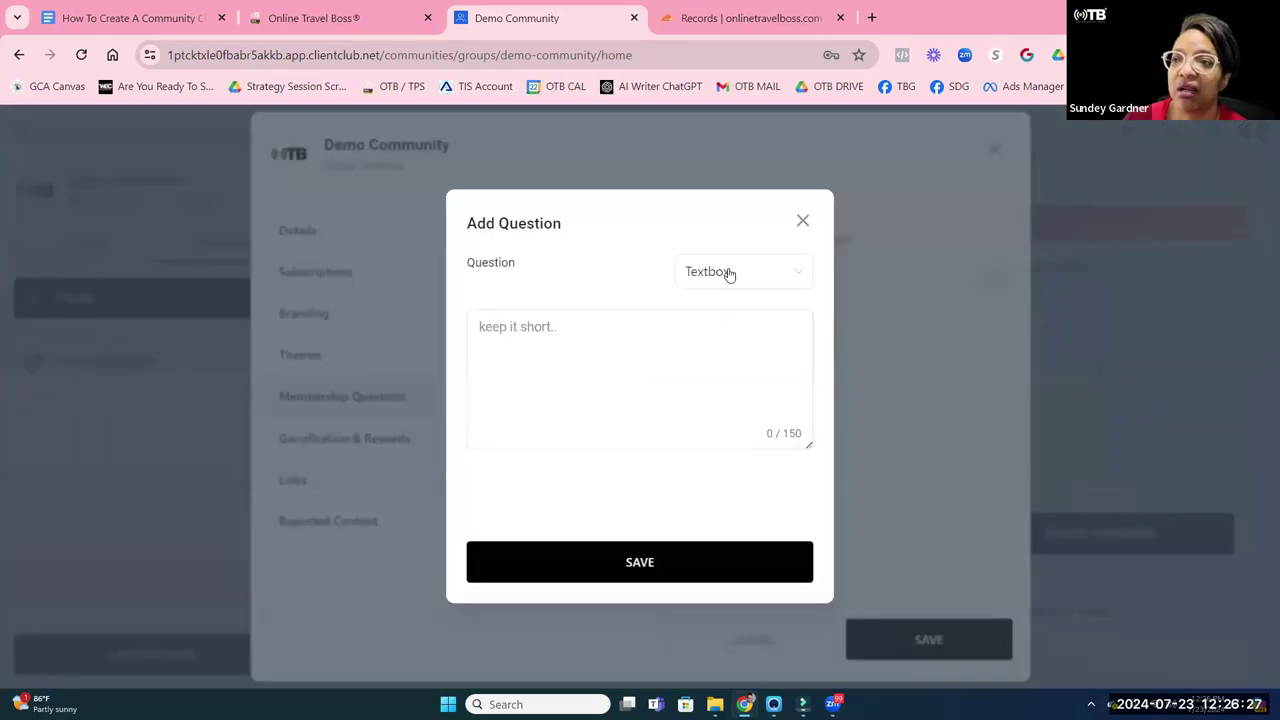
pyautogui.click(729, 275)
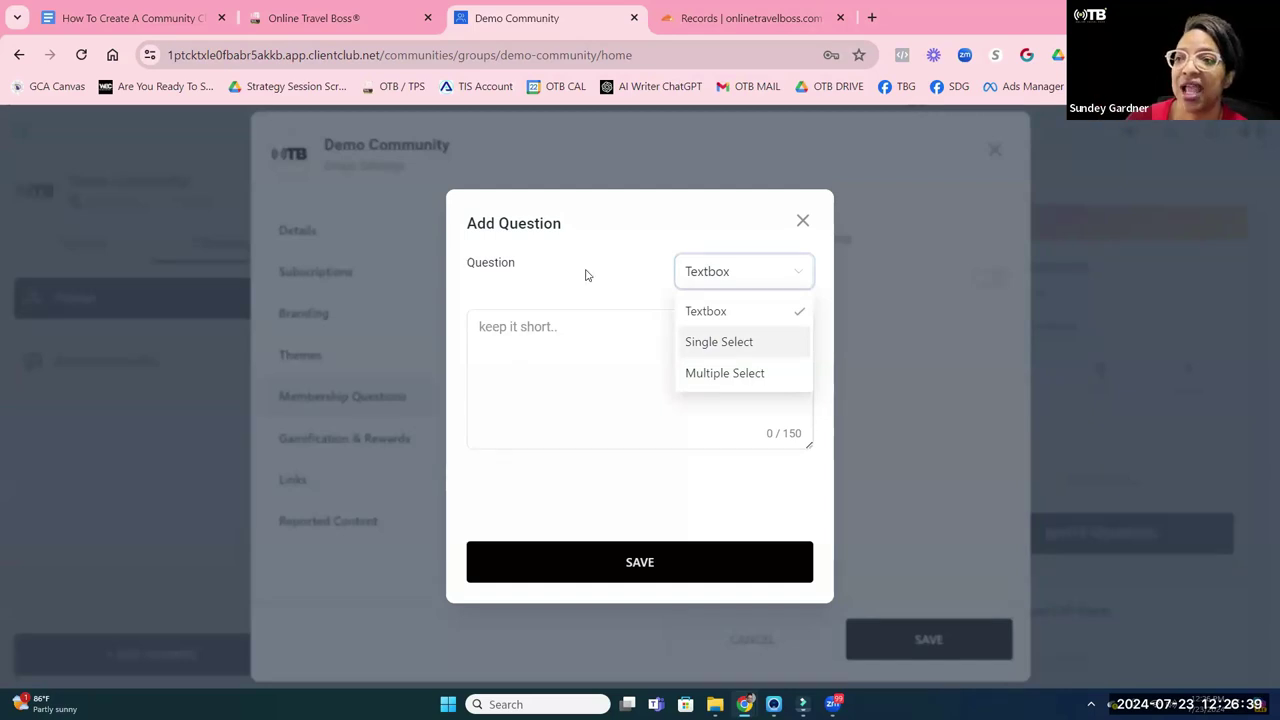
pyautogui.click(803, 225)
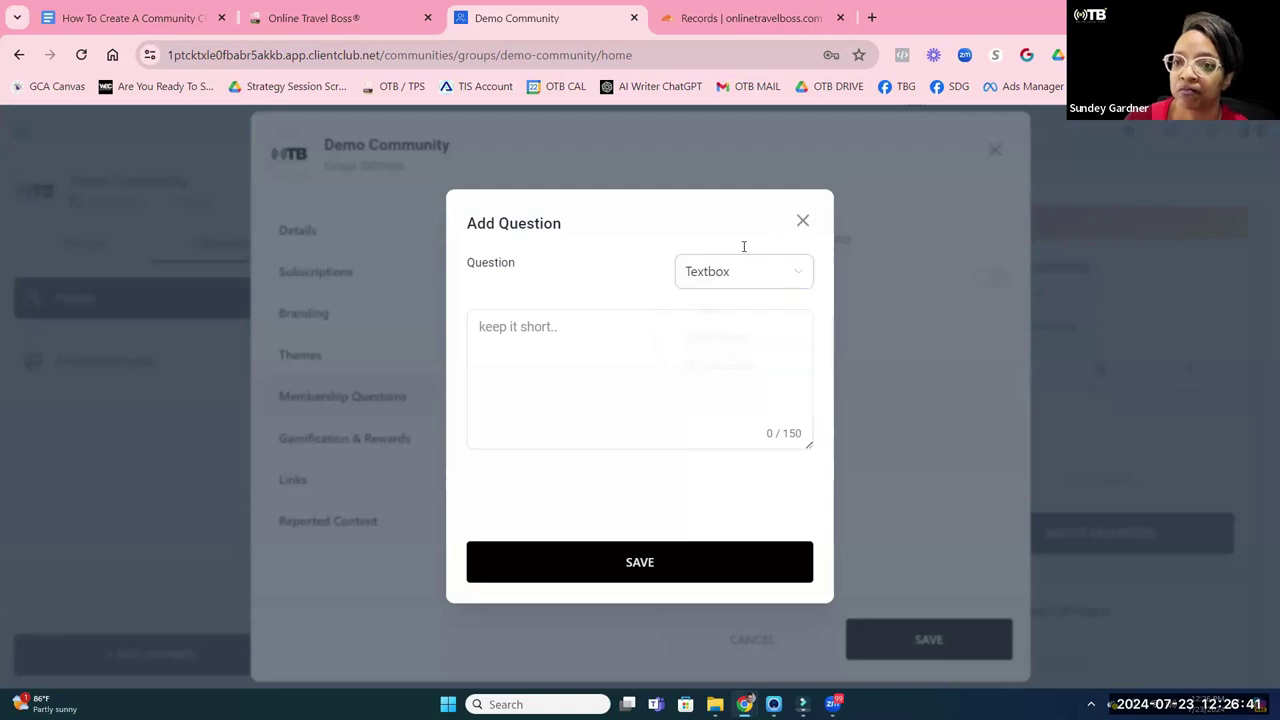
# Examine the gamification levels listed in the group's Gamification & Rewards settings.
pyautogui.click(375, 440)
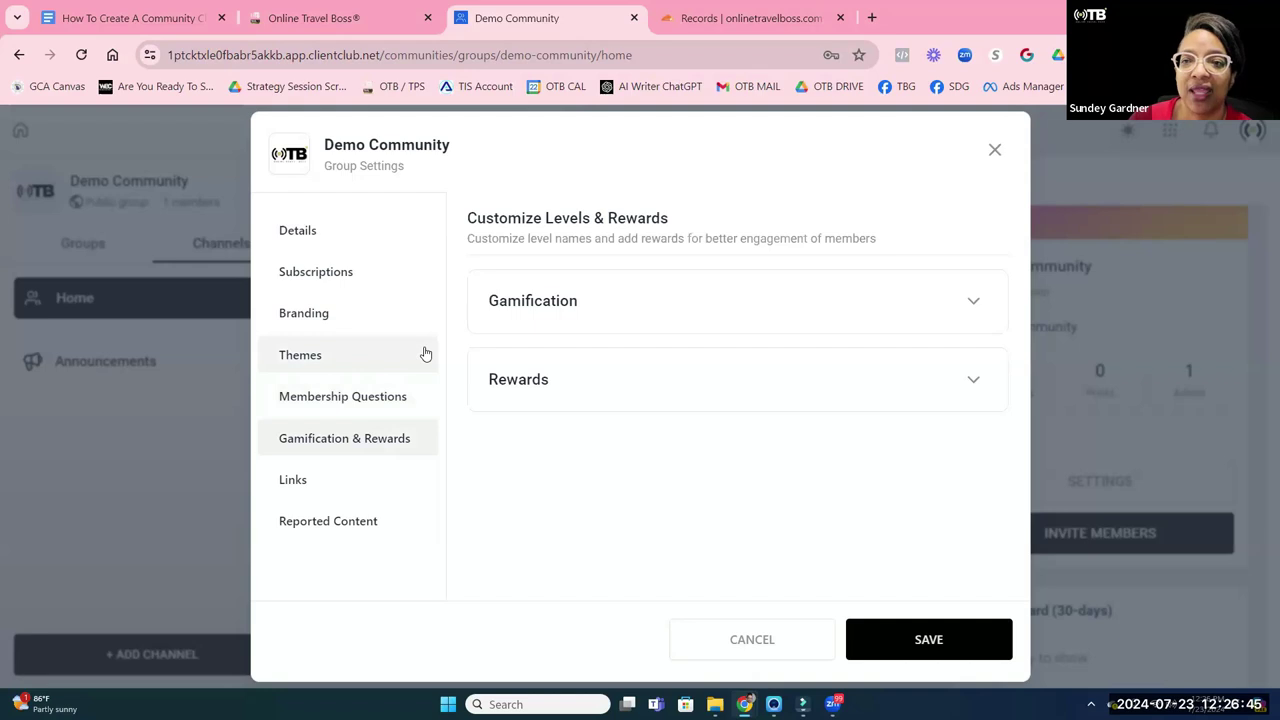
pyautogui.click(659, 305)
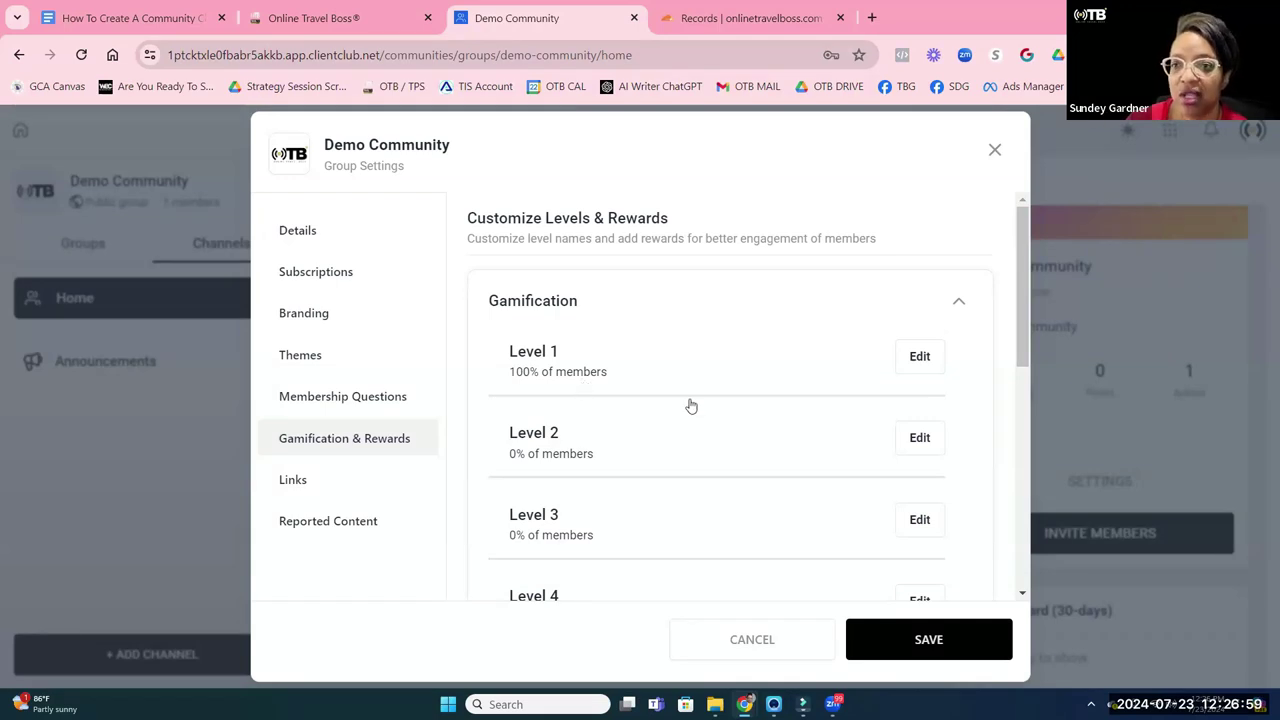
pyautogui.scroll(-1, 767, 393)
pyautogui.scroll(-2, 767, 393)
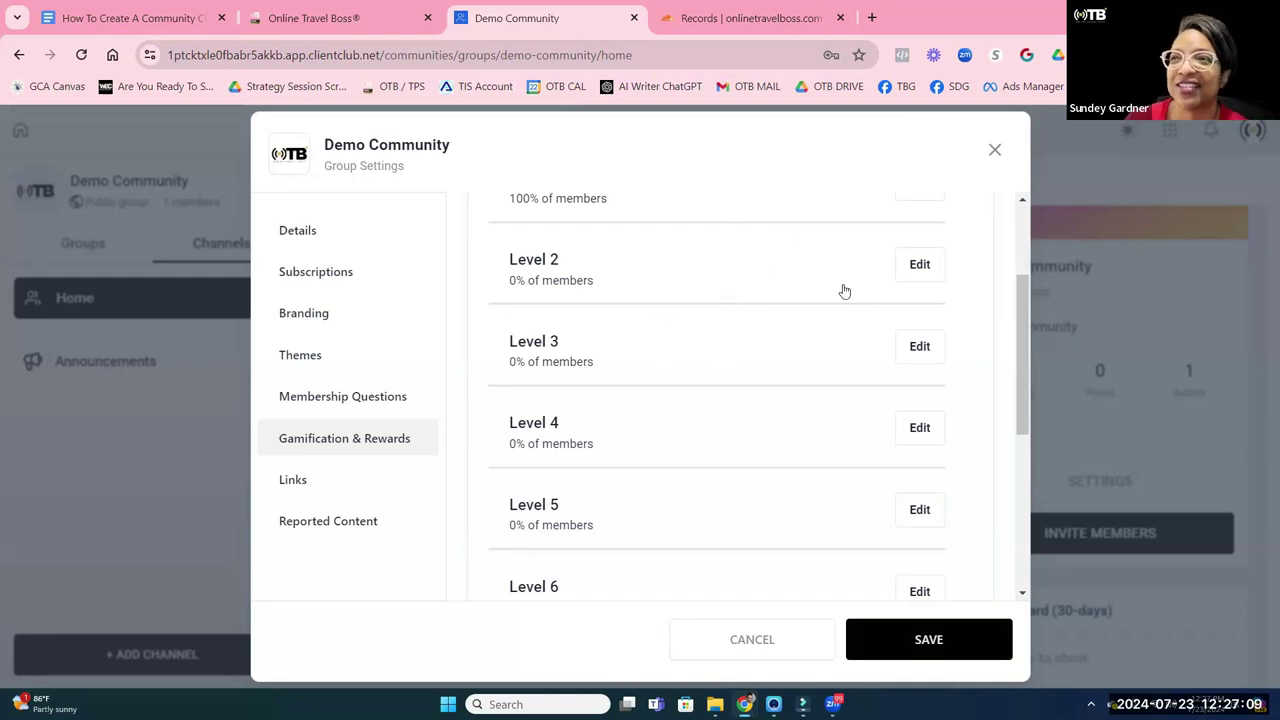
# Examine the form for adding a promotional link to the group, without adding a link.
pyautogui.click(318, 480)
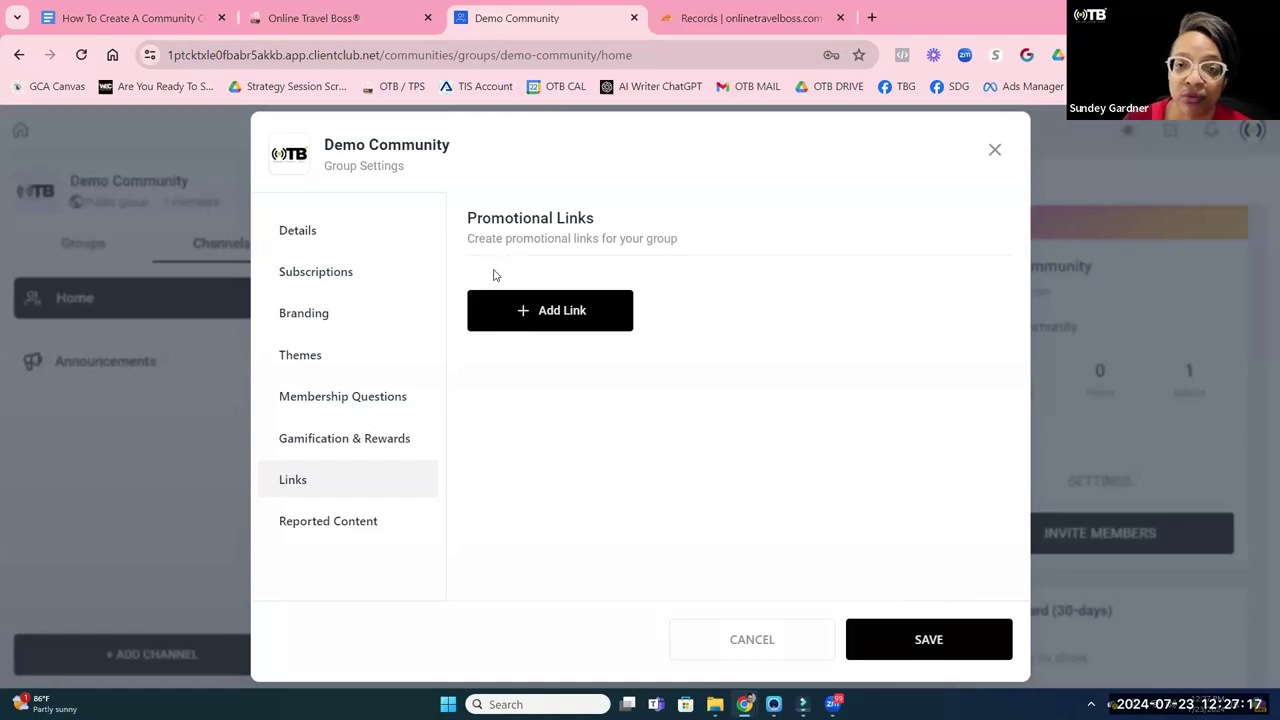
pyautogui.click(546, 315)
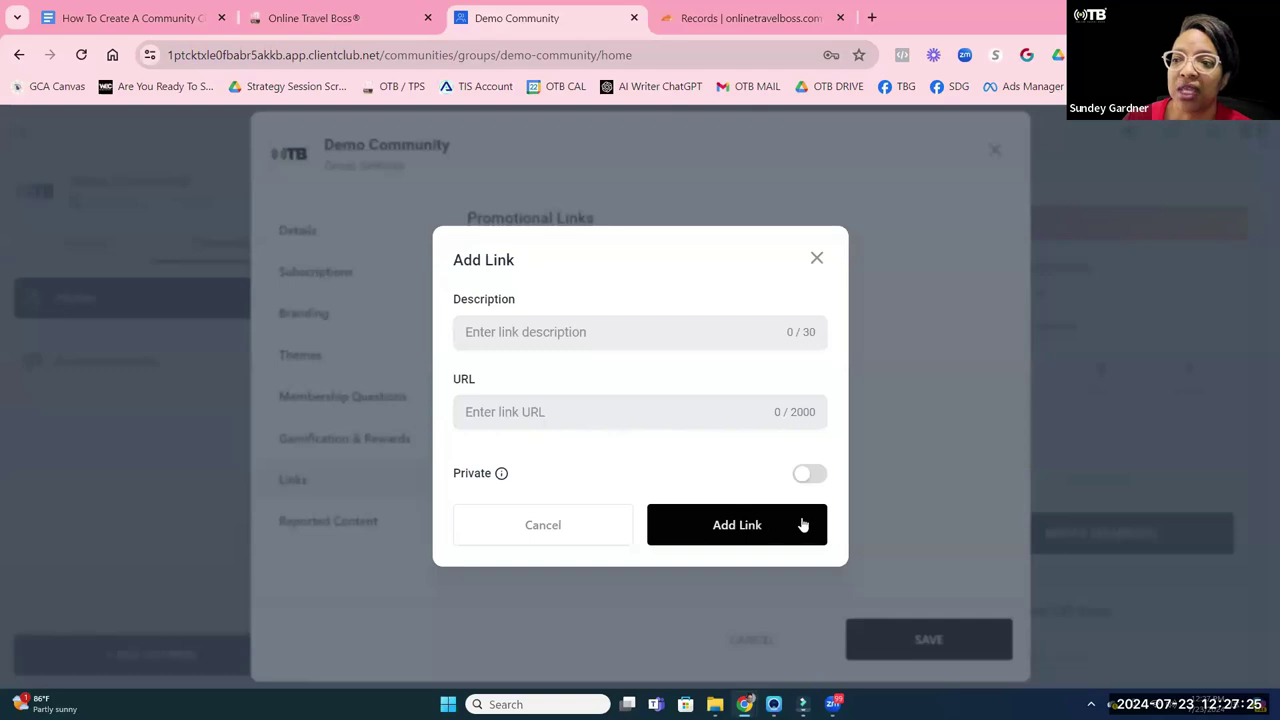
pyautogui.click(818, 258)
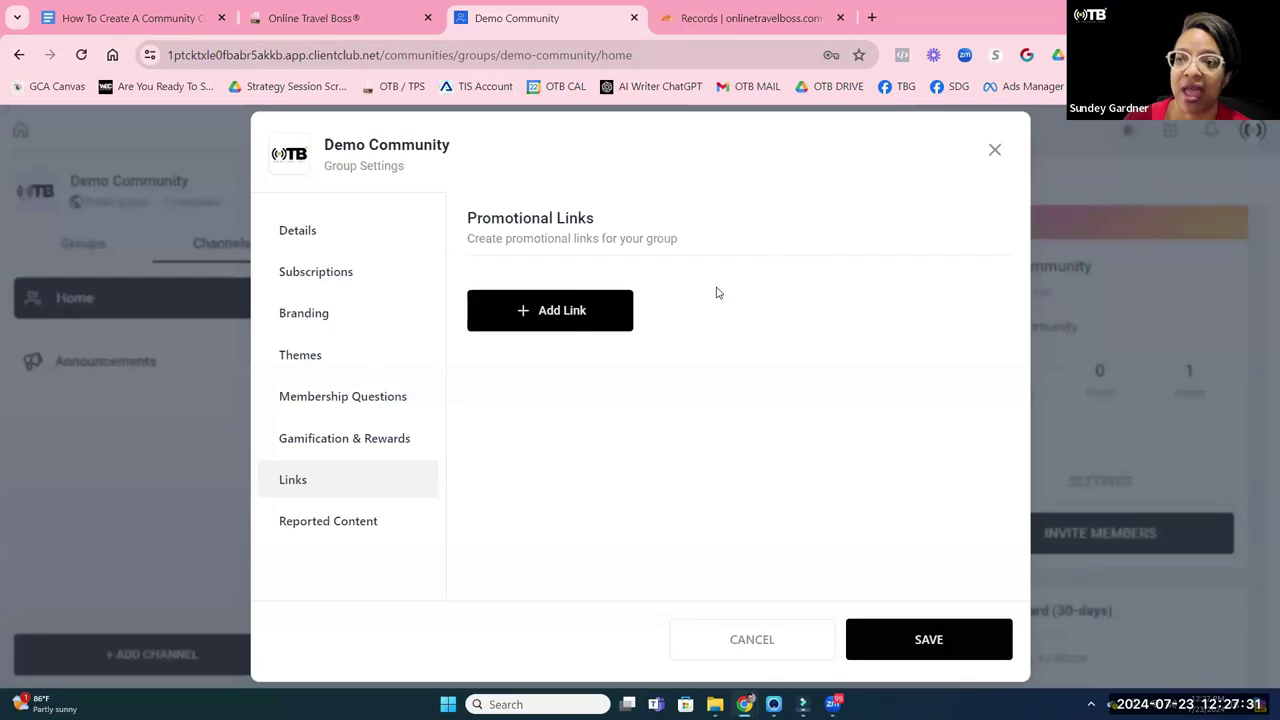
pyautogui.click(514, 316)
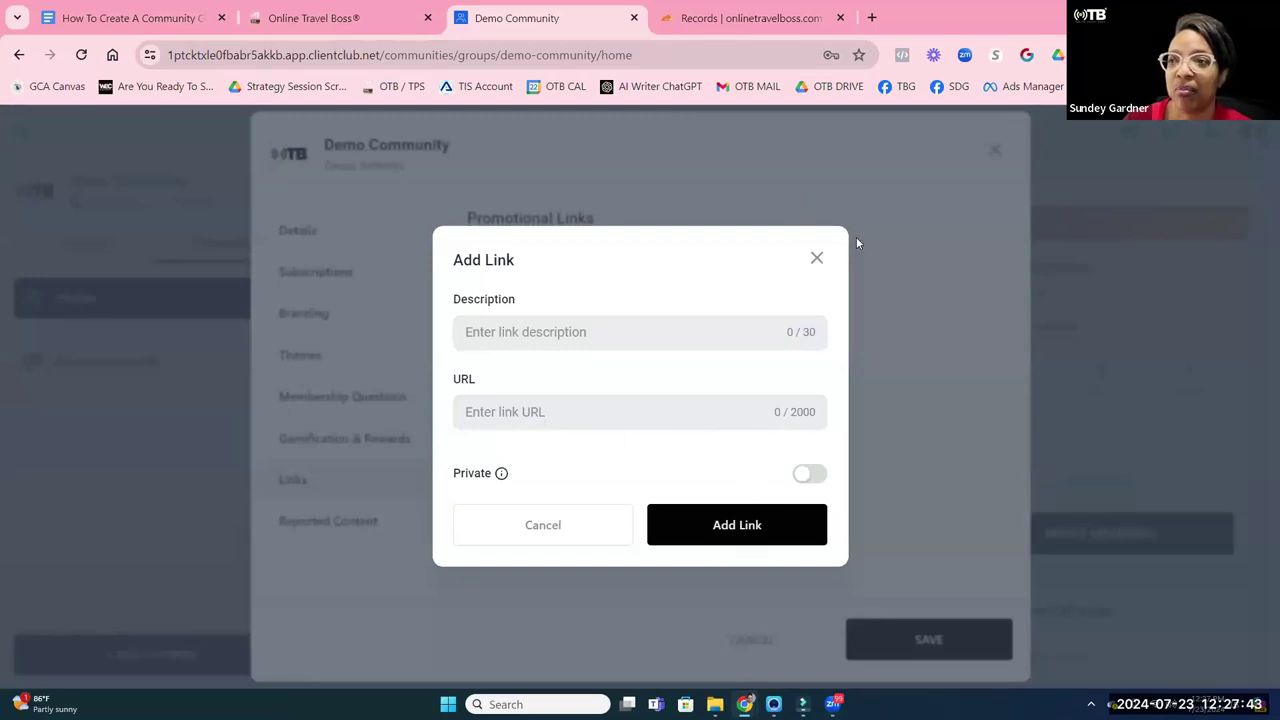
pyautogui.click(946, 640)
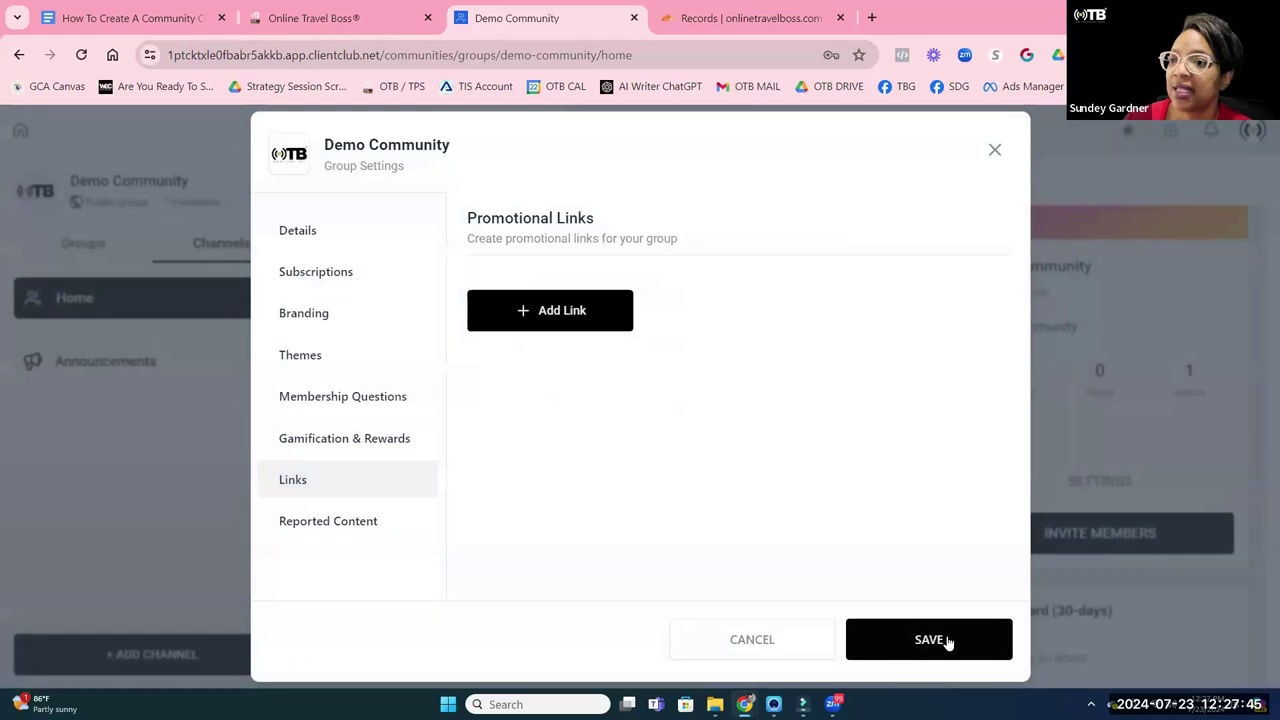
# Save the Demo Community group settings and return to the group's home page.
pyautogui.click(943, 637)
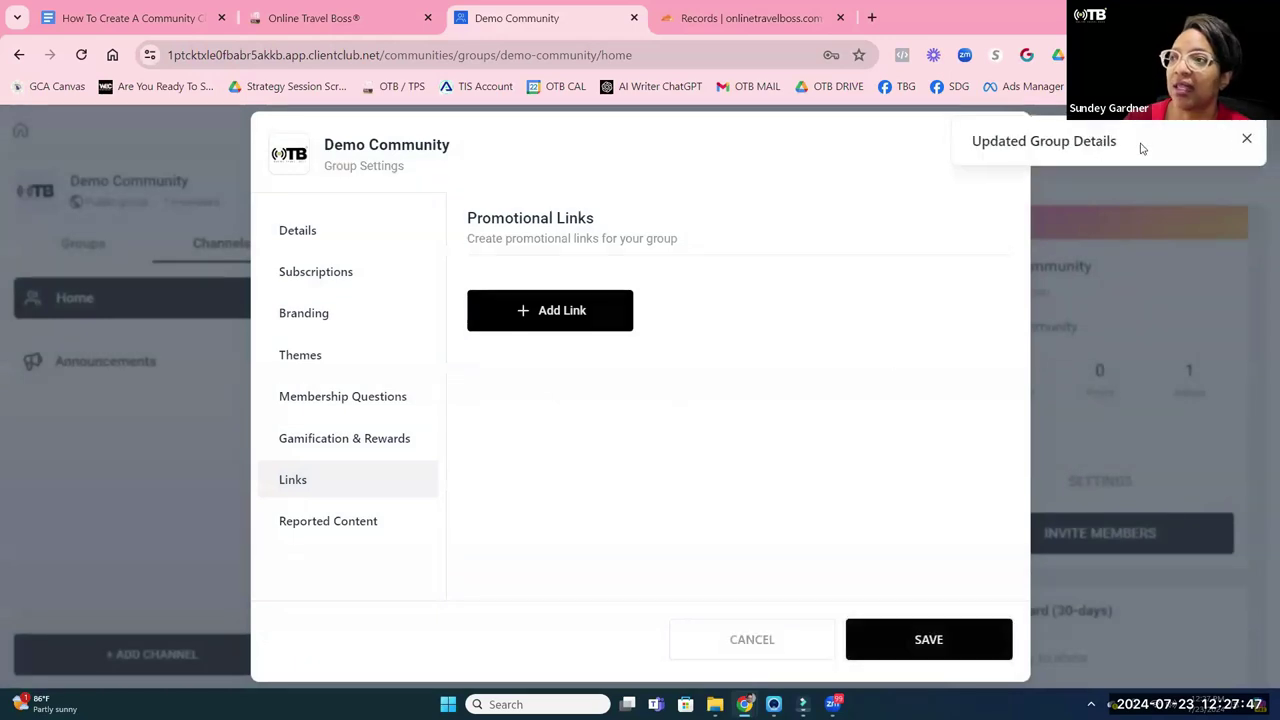
pyautogui.click(1247, 142)
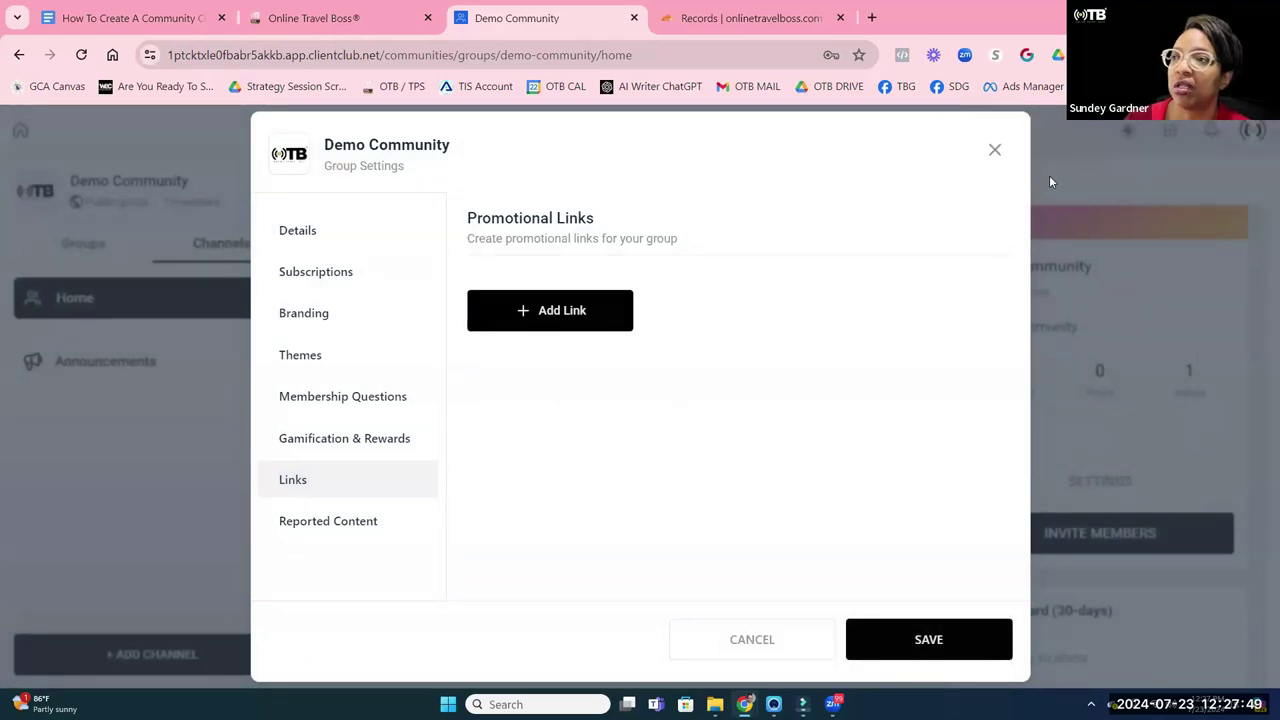
pyautogui.click(993, 152)
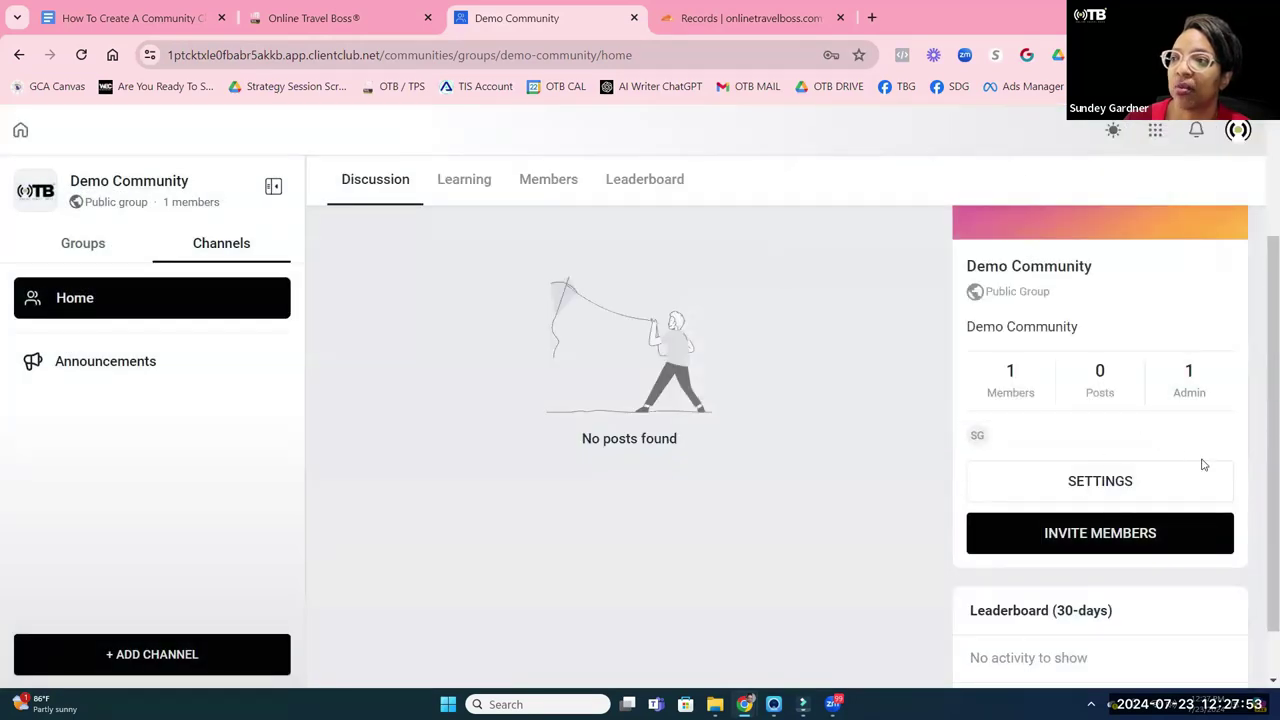
# Start a new channel in the Demo Community group and name it "Last Minute Deals".
pyautogui.scroll(-1, 1192, 475)
pyautogui.scroll(1, 1192, 475)
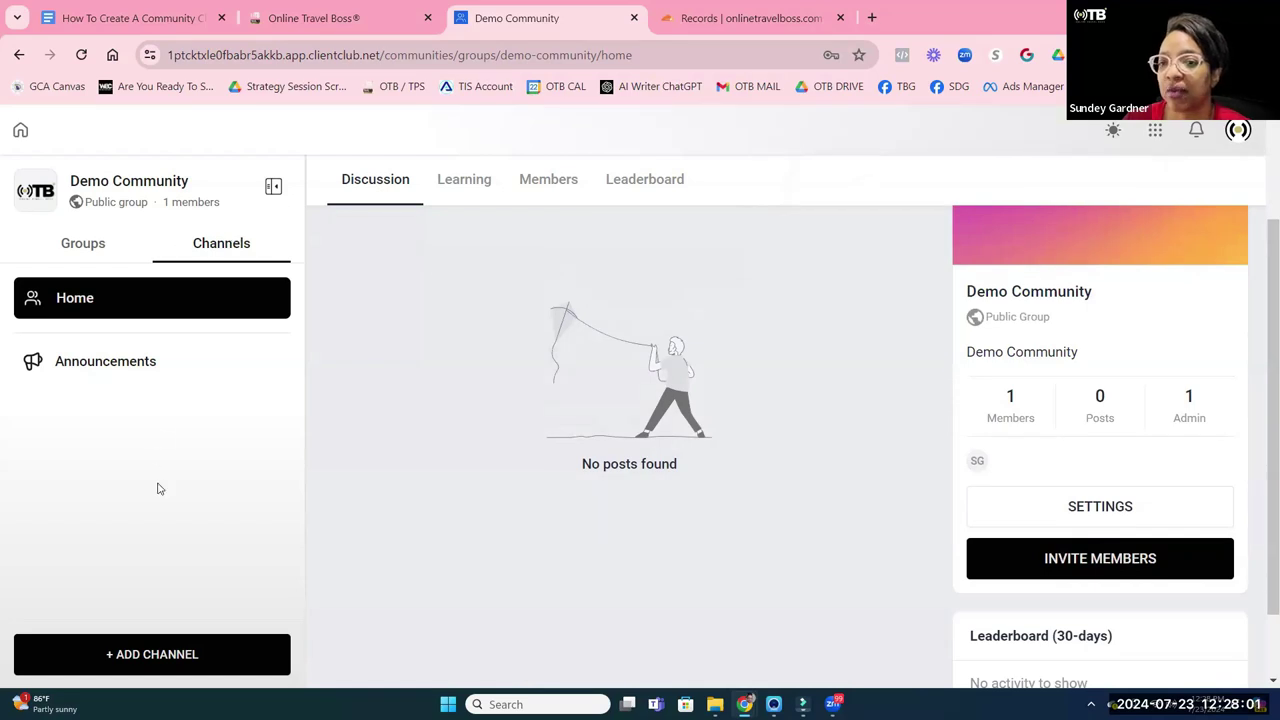
pyautogui.click(186, 656)
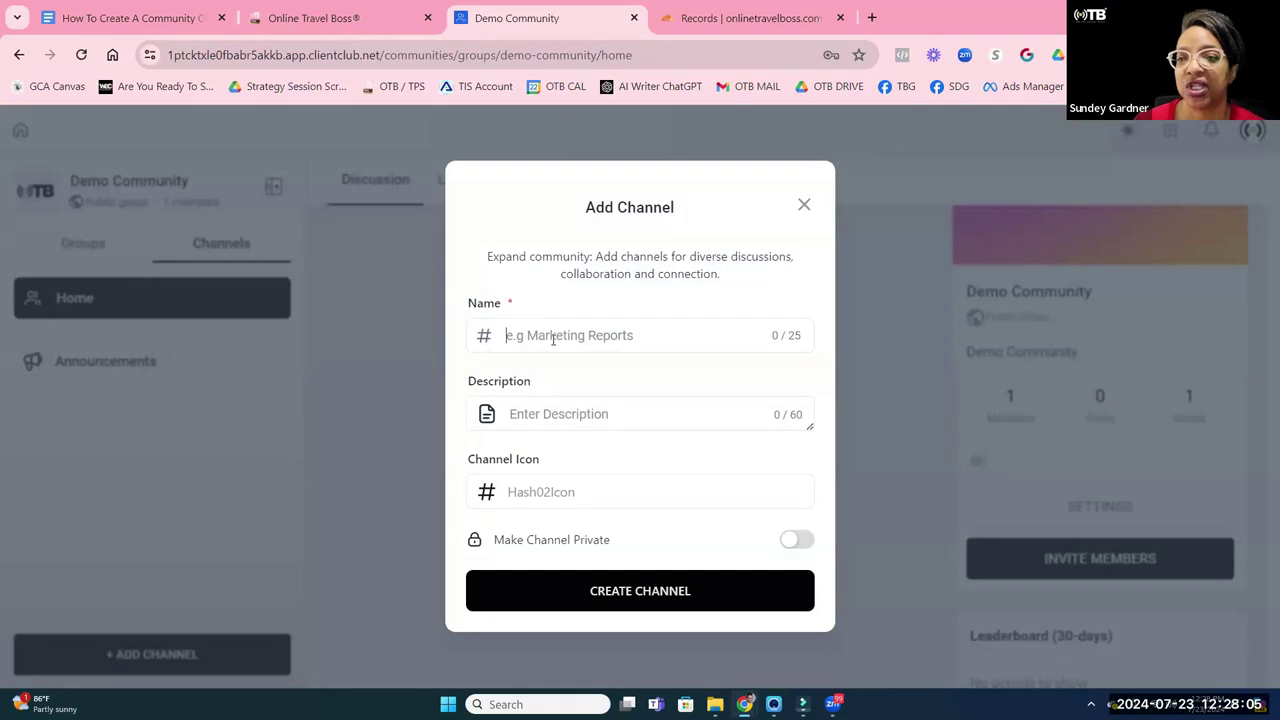
pyautogui.click(553, 340)
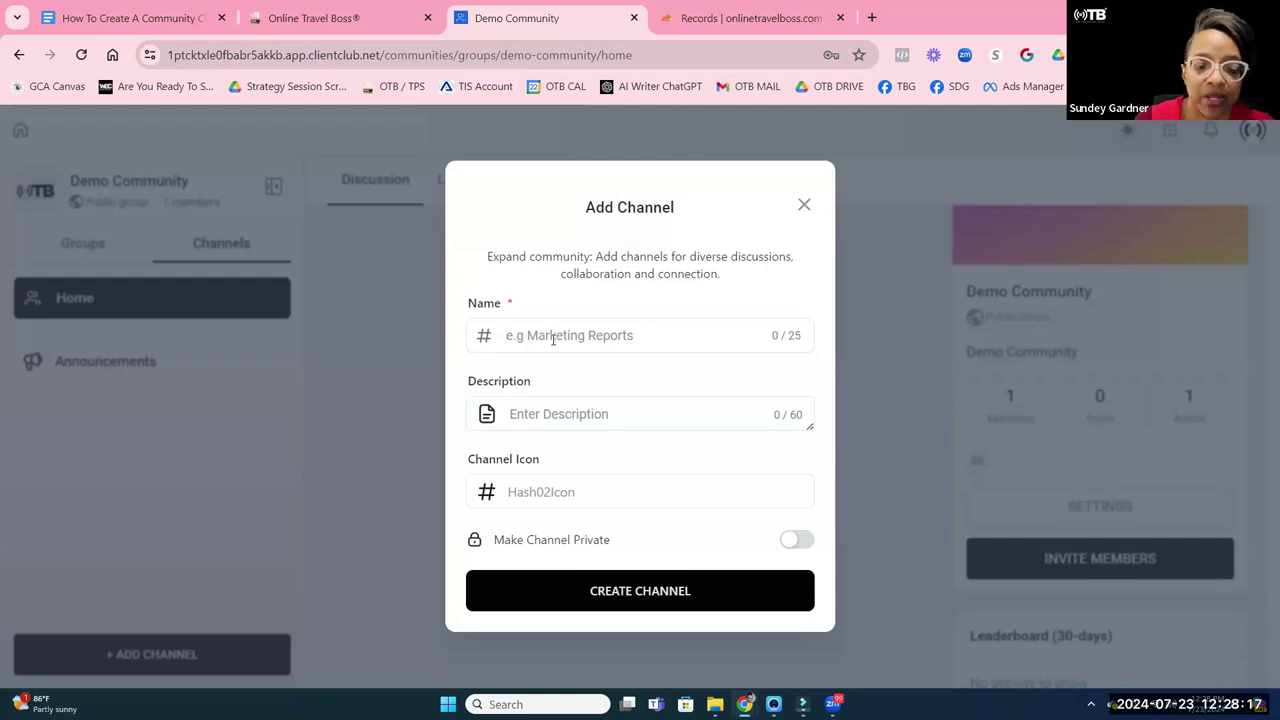
pyautogui.click(553, 339)
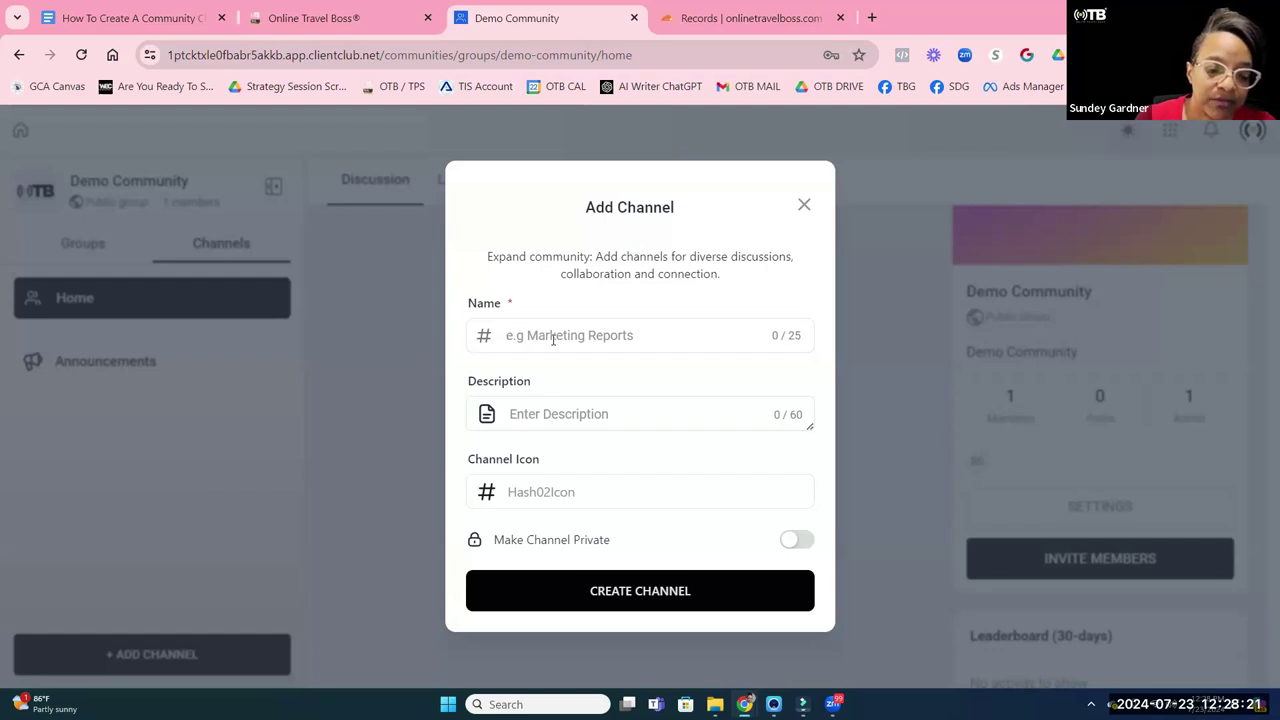
pyautogui.write('Dsi')
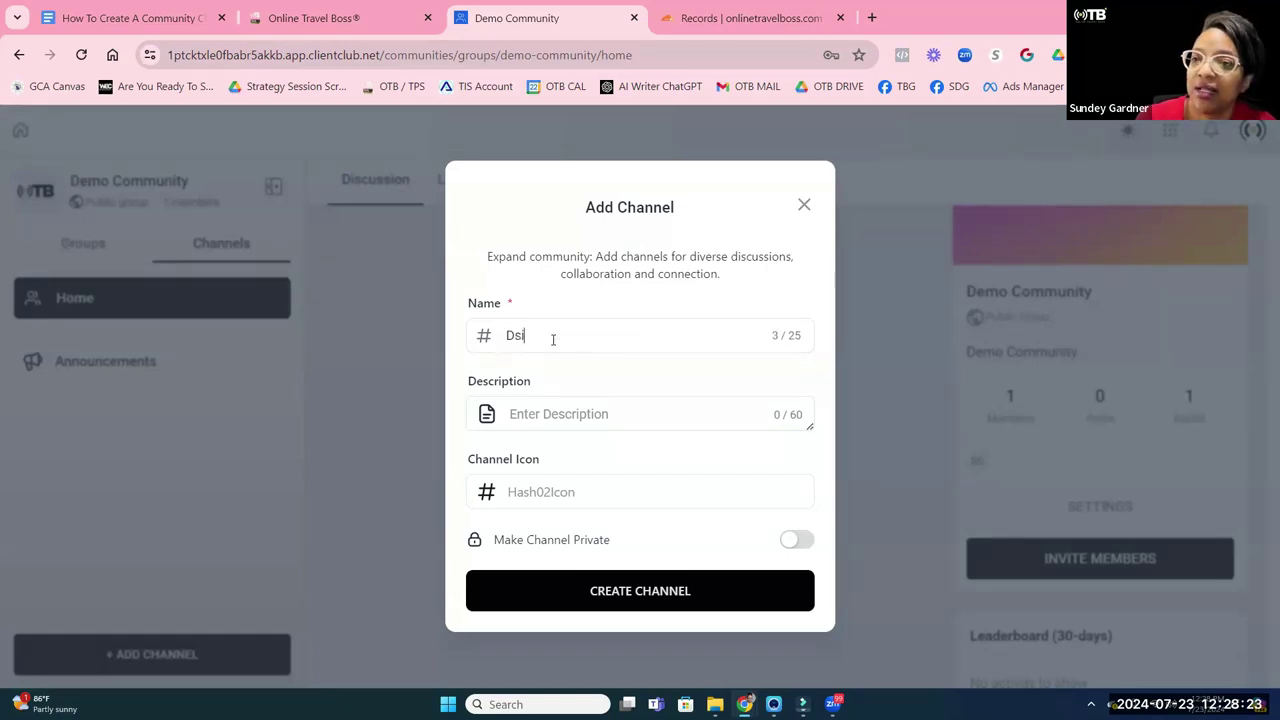
pyautogui.write('scount')
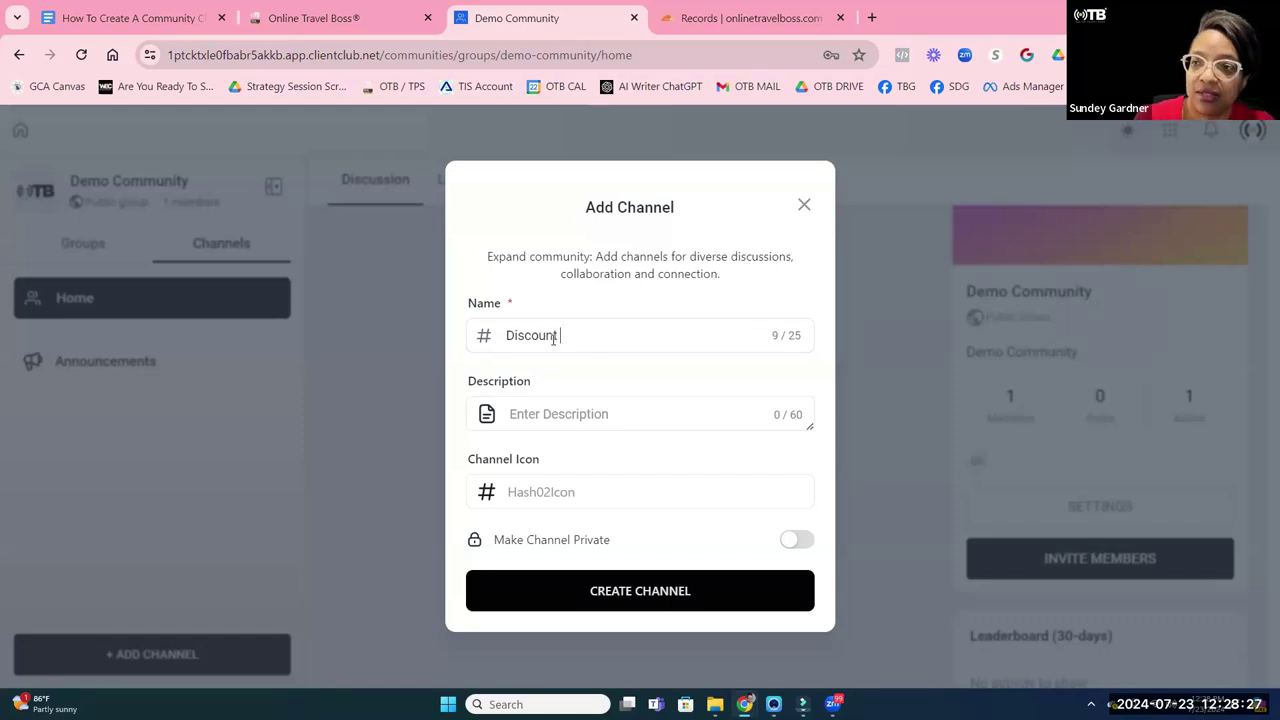
pyautogui.write('Last M')
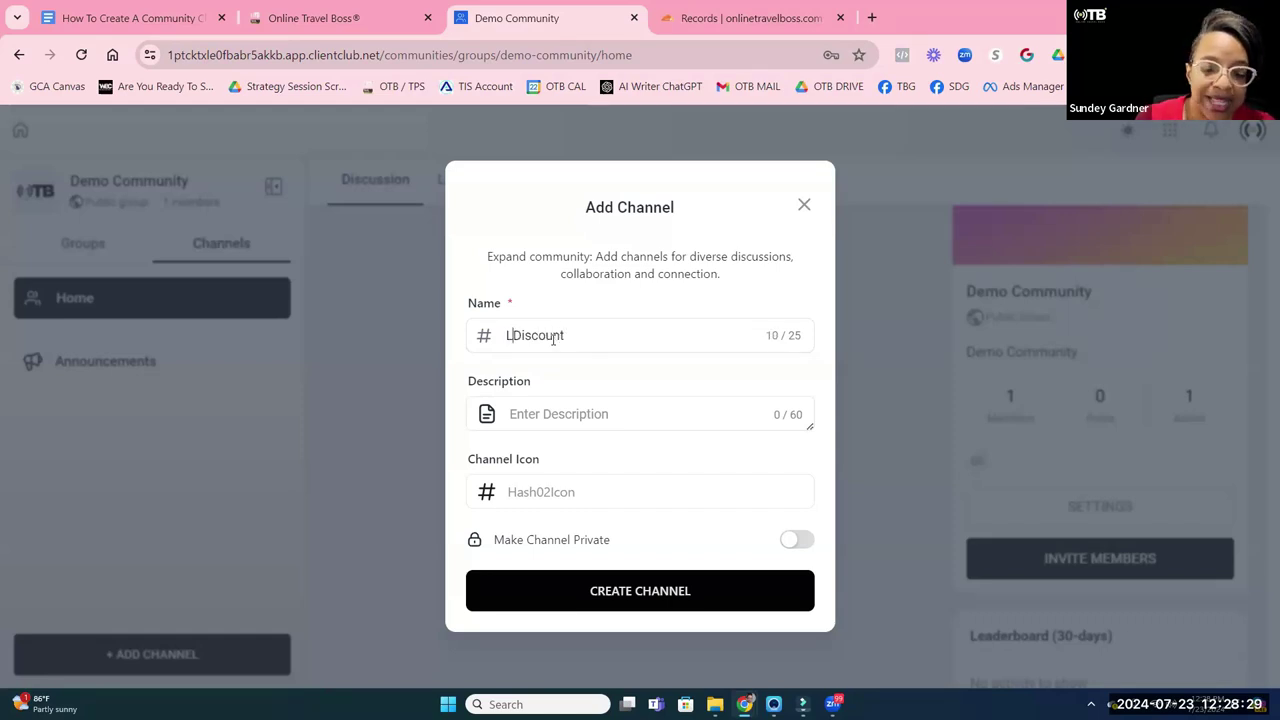
pyautogui.write('inute ')
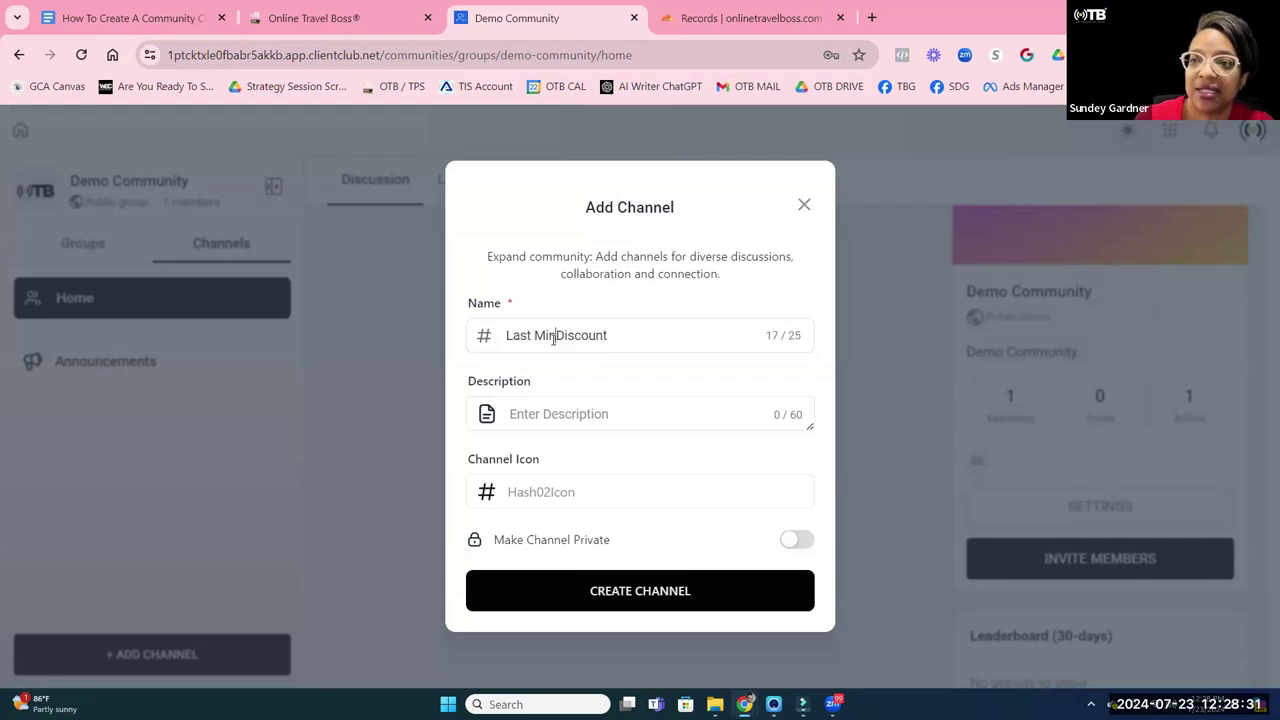
pyautogui.write('Deal')
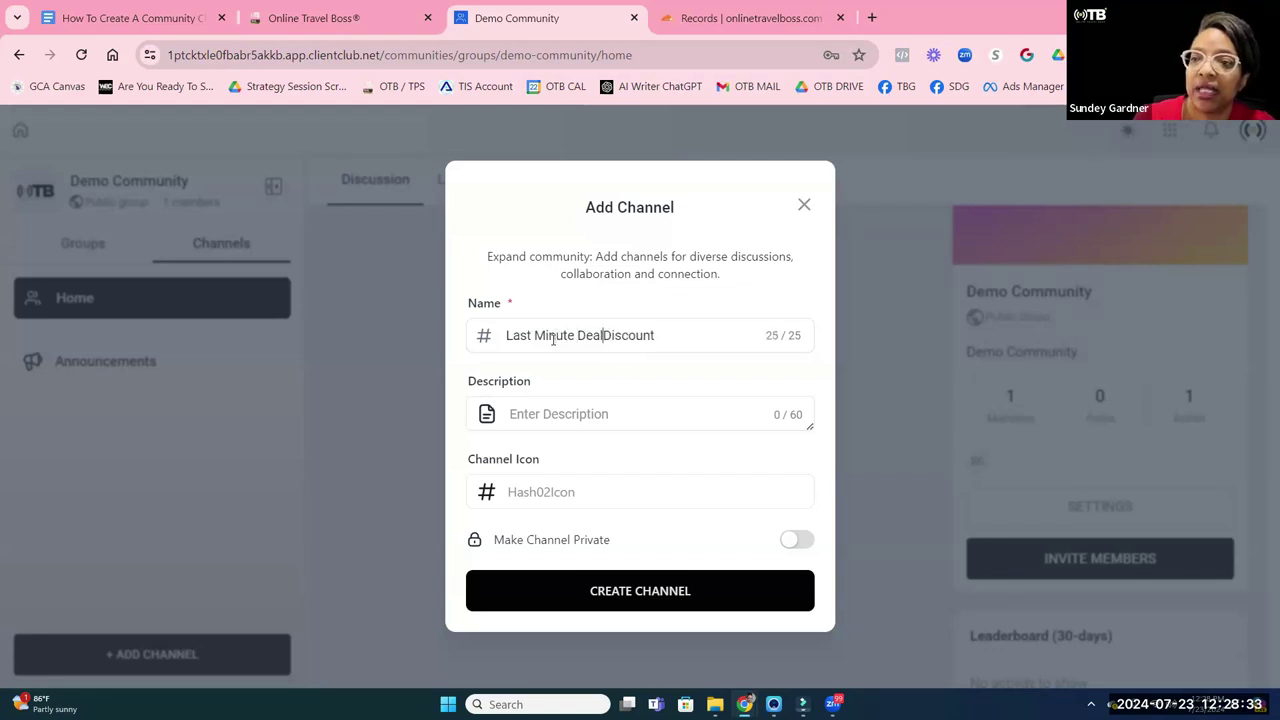
pyautogui.hotkey('ctrl', 'Delete')
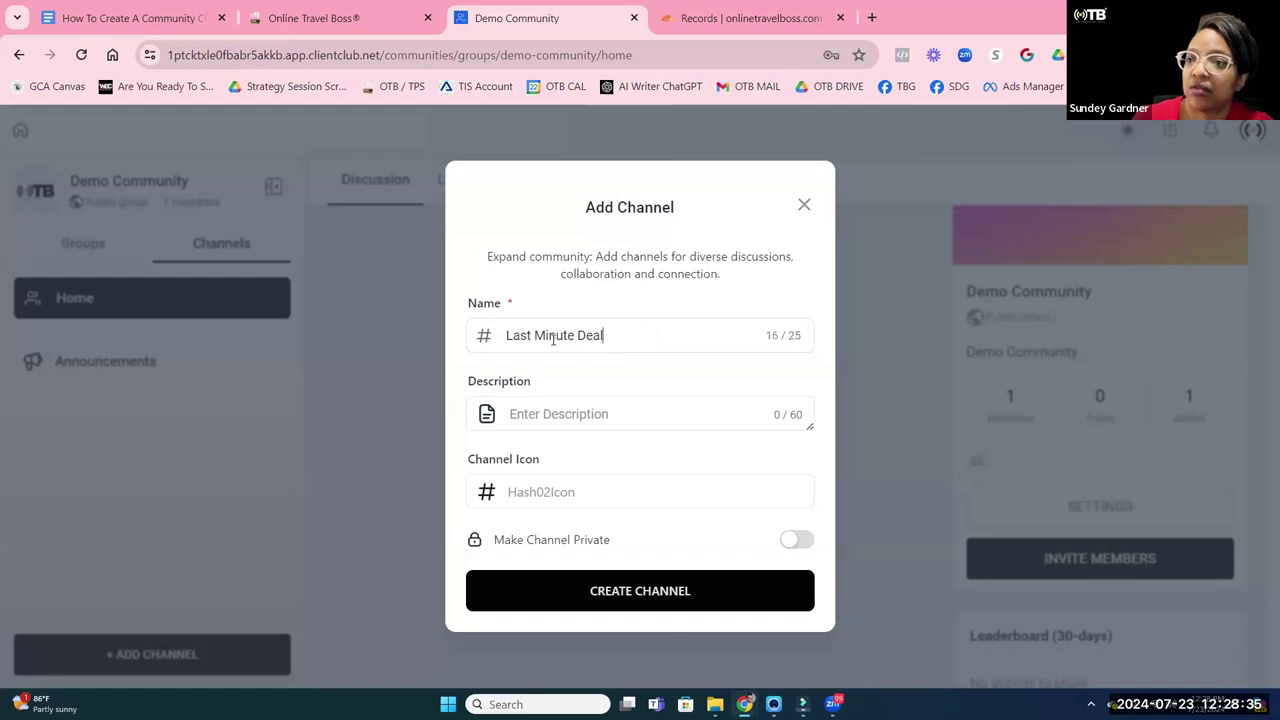
pyautogui.write('s')
# Describe the channel as "Last-minute deals for our Premier Members", with the hyphen correction applied, and make it private.
pyautogui.click(591, 413)
pyautogui.write('Last minute de')
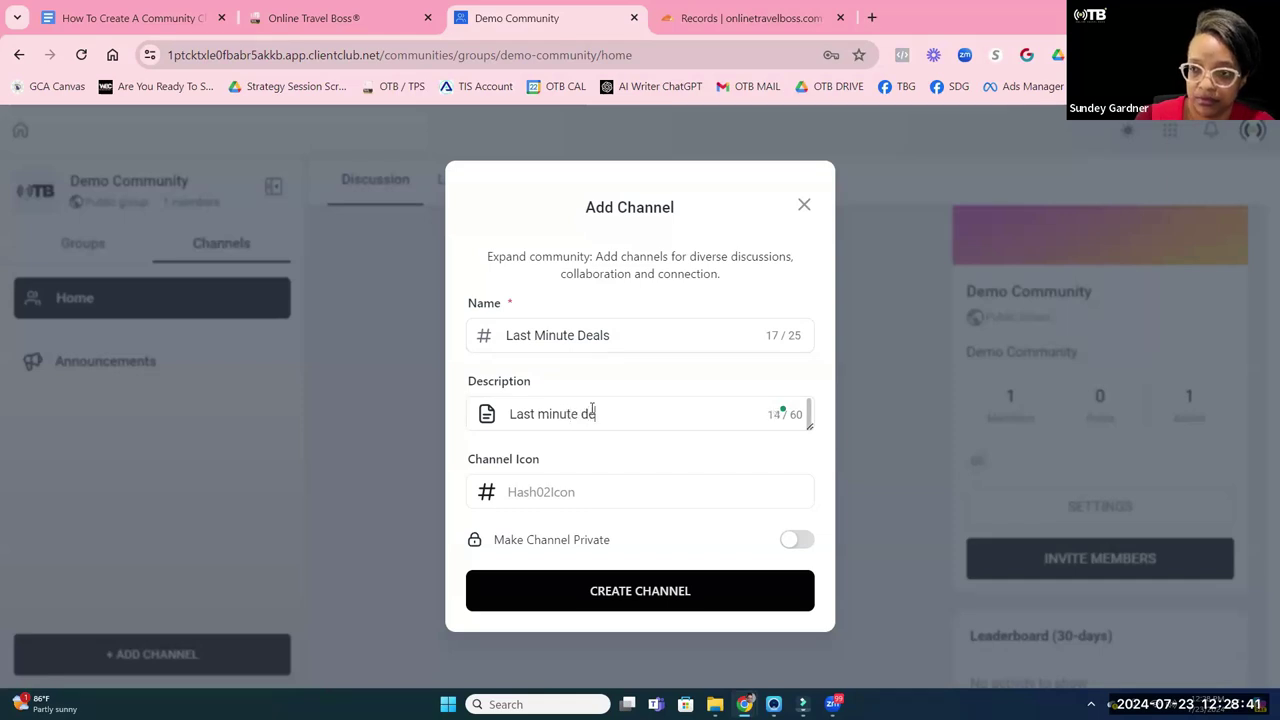
pyautogui.write('als for our')
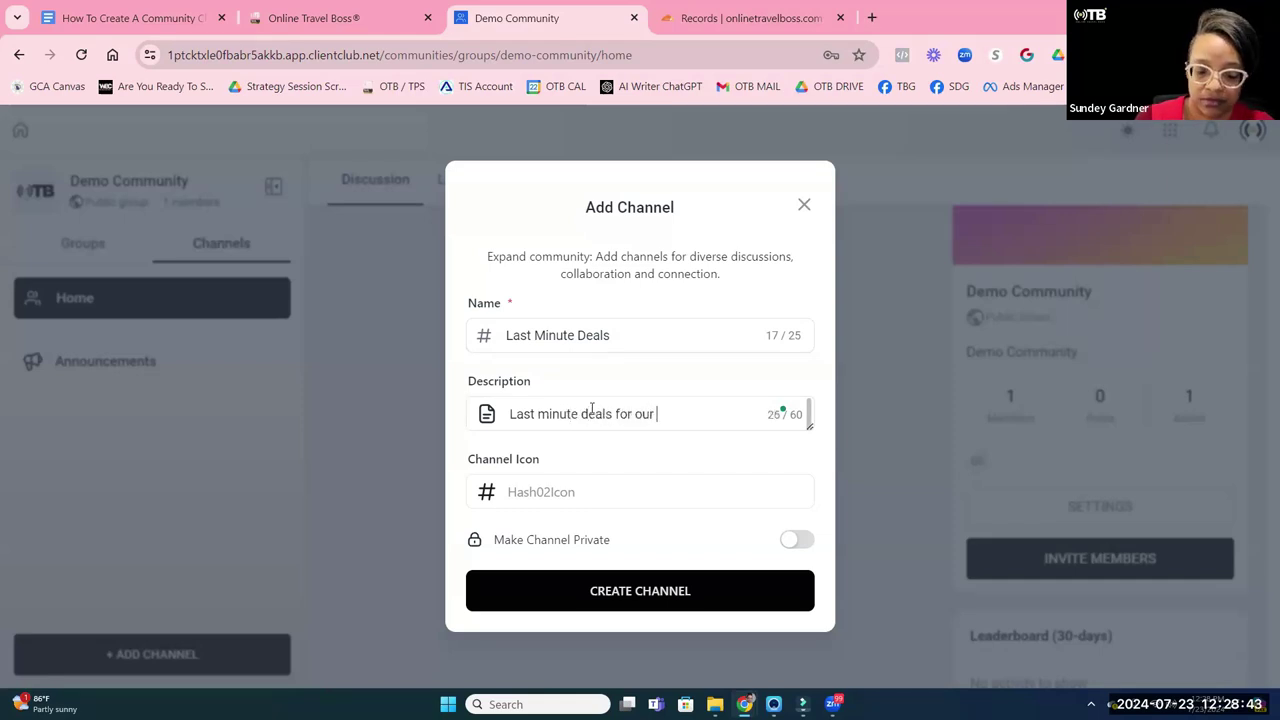
pyautogui.write(' Premier')
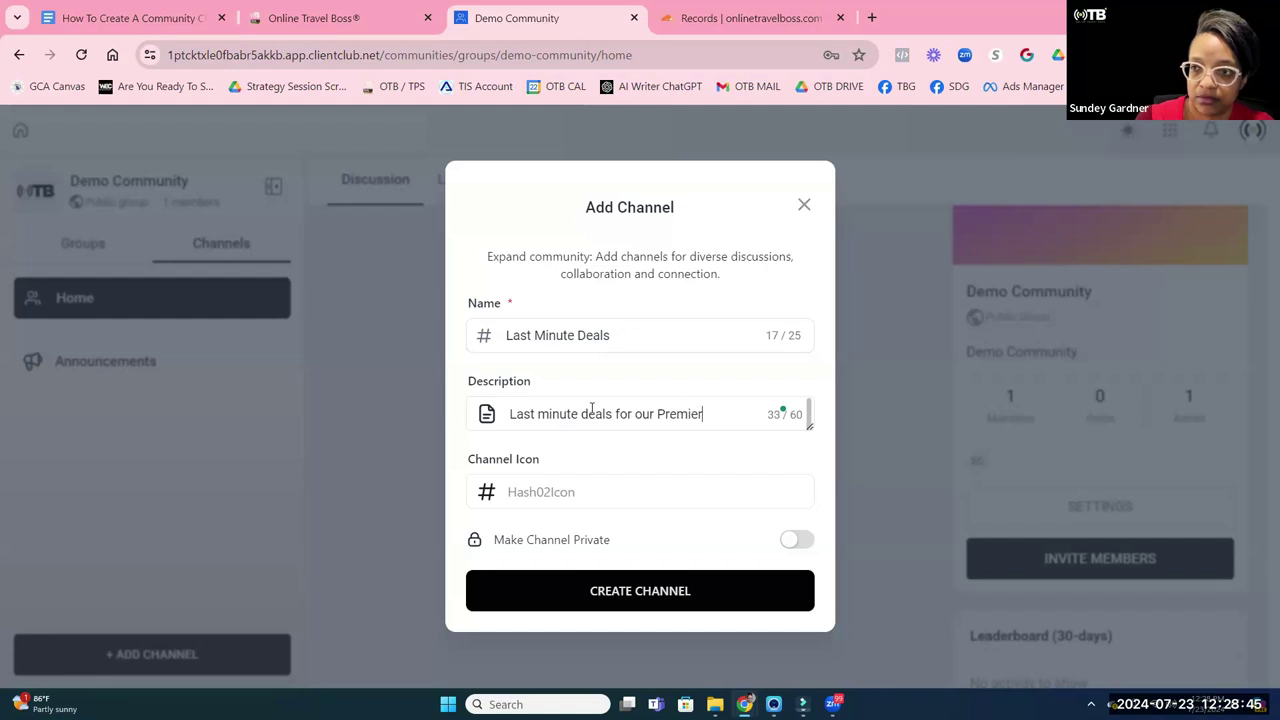
pyautogui.write(' Members')
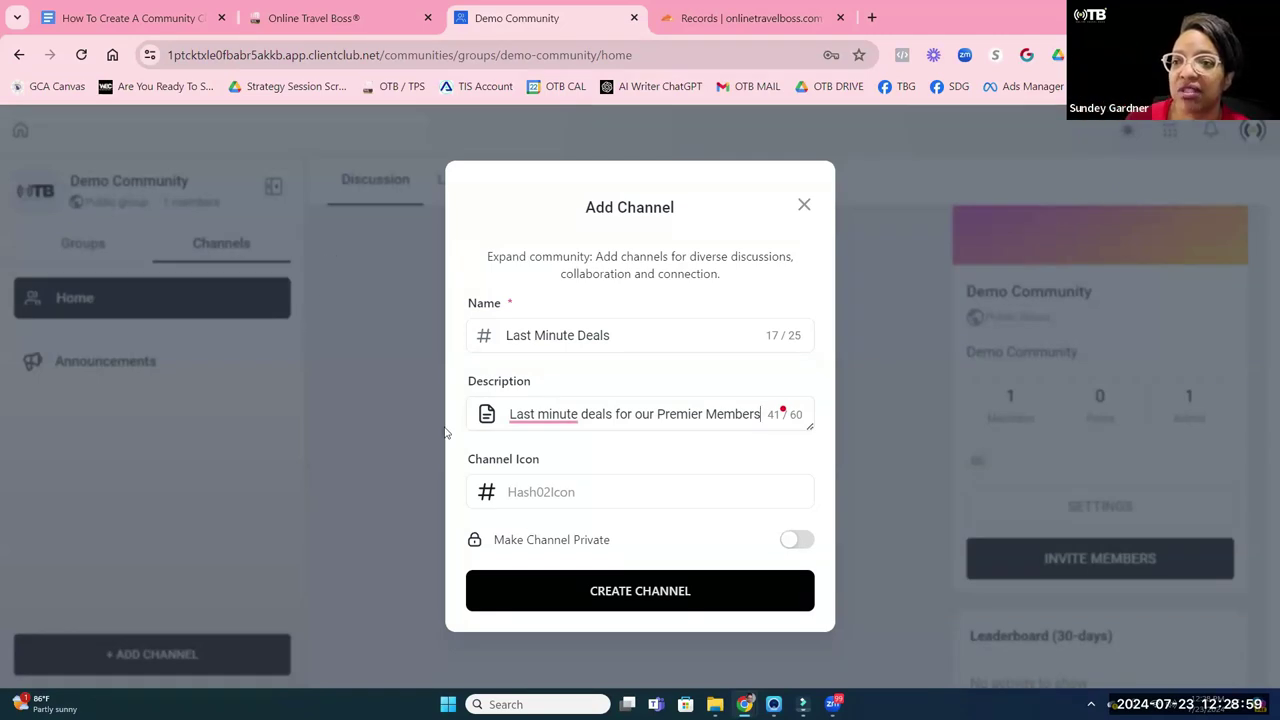
pyautogui.click(538, 414)
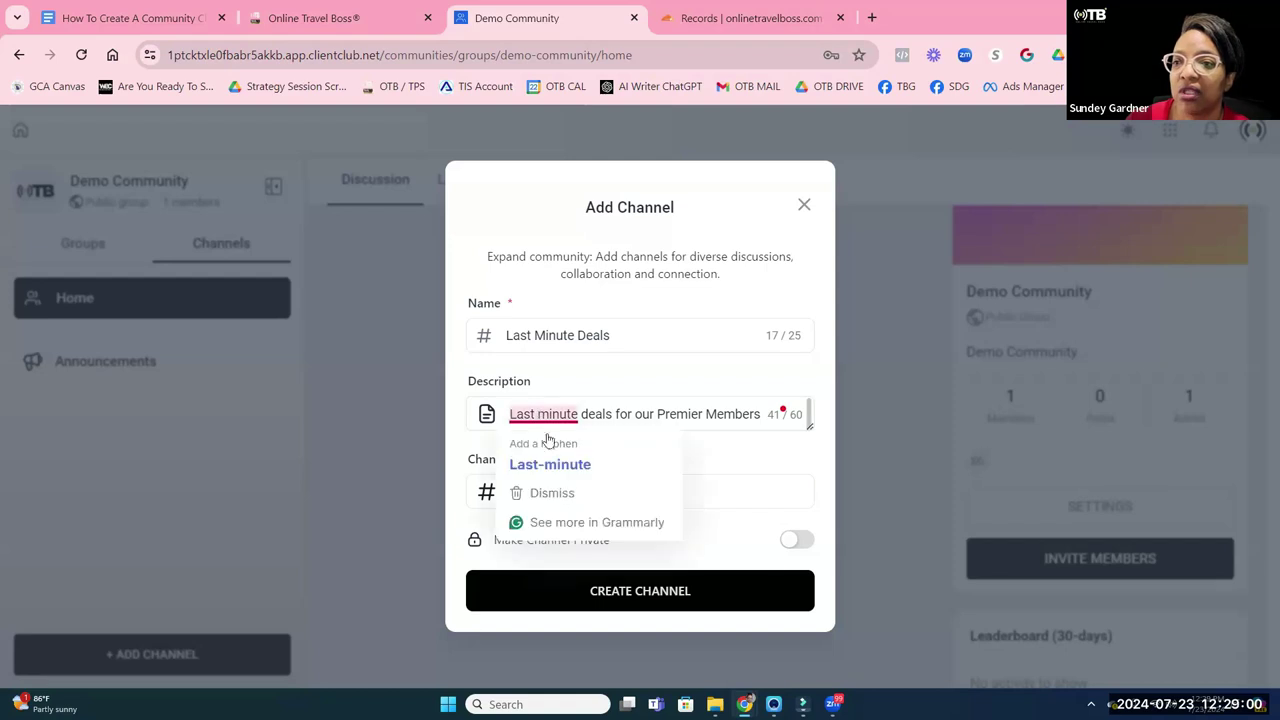
pyautogui.click(805, 541)
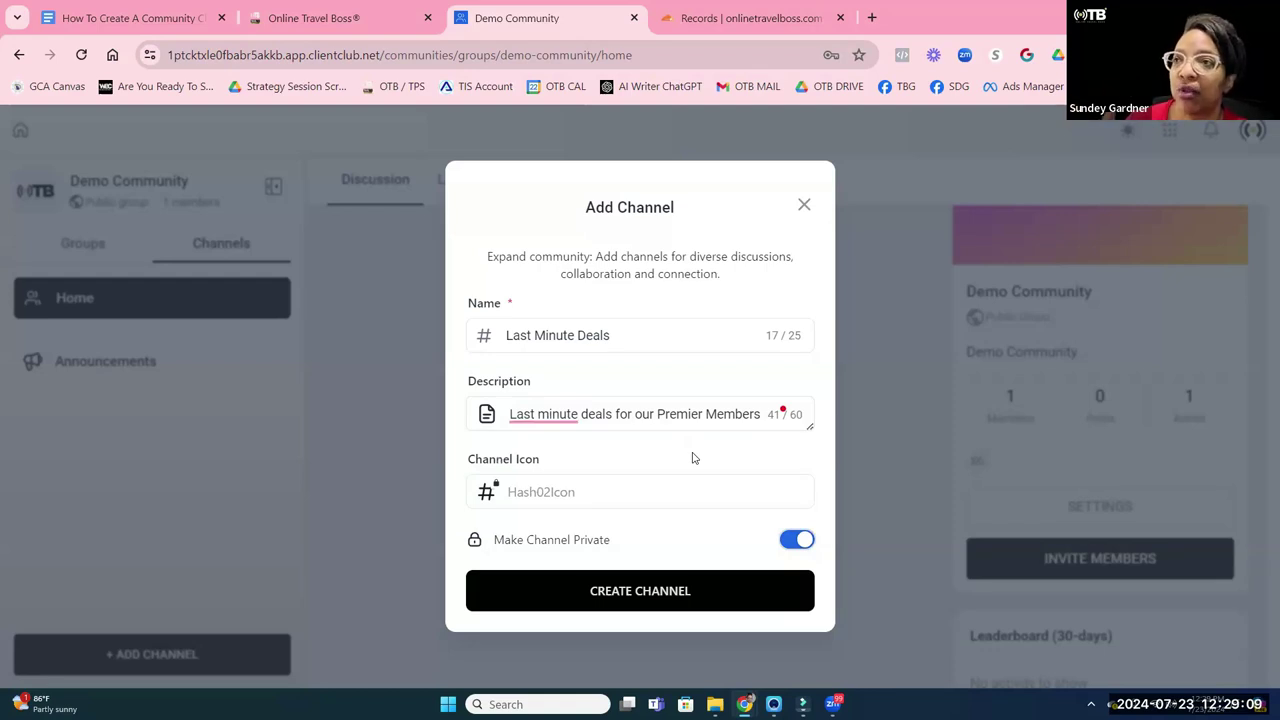
pyautogui.click(540, 413)
pyautogui.click(550, 464)
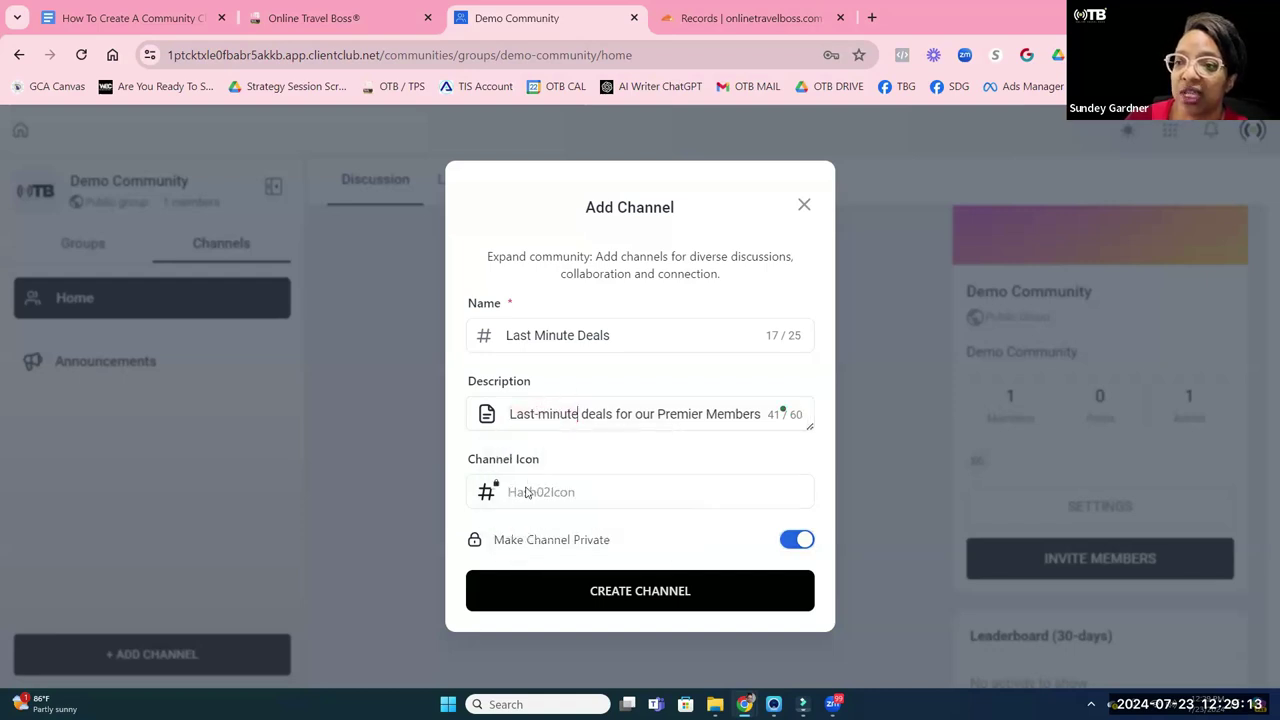
# Use the heart-eyes emoji as the channel icon, create the channel and close the blank channel form.
pyautogui.click(505, 496)
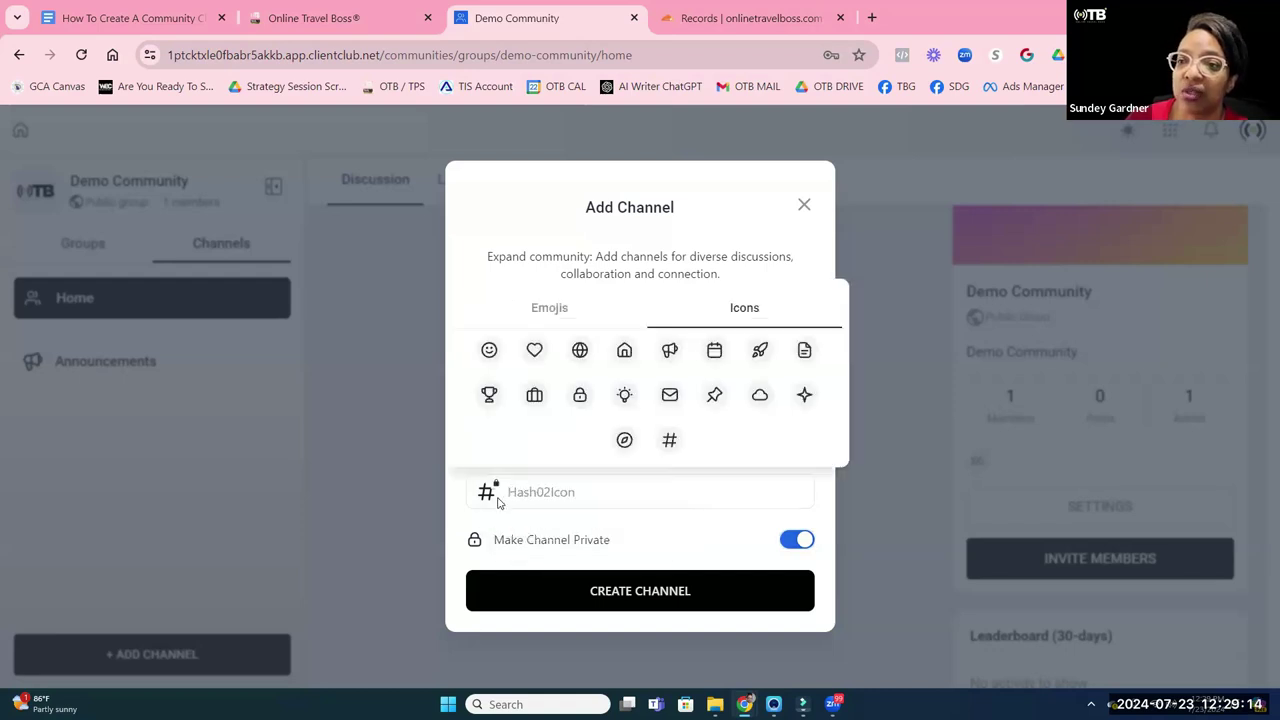
pyautogui.click(540, 316)
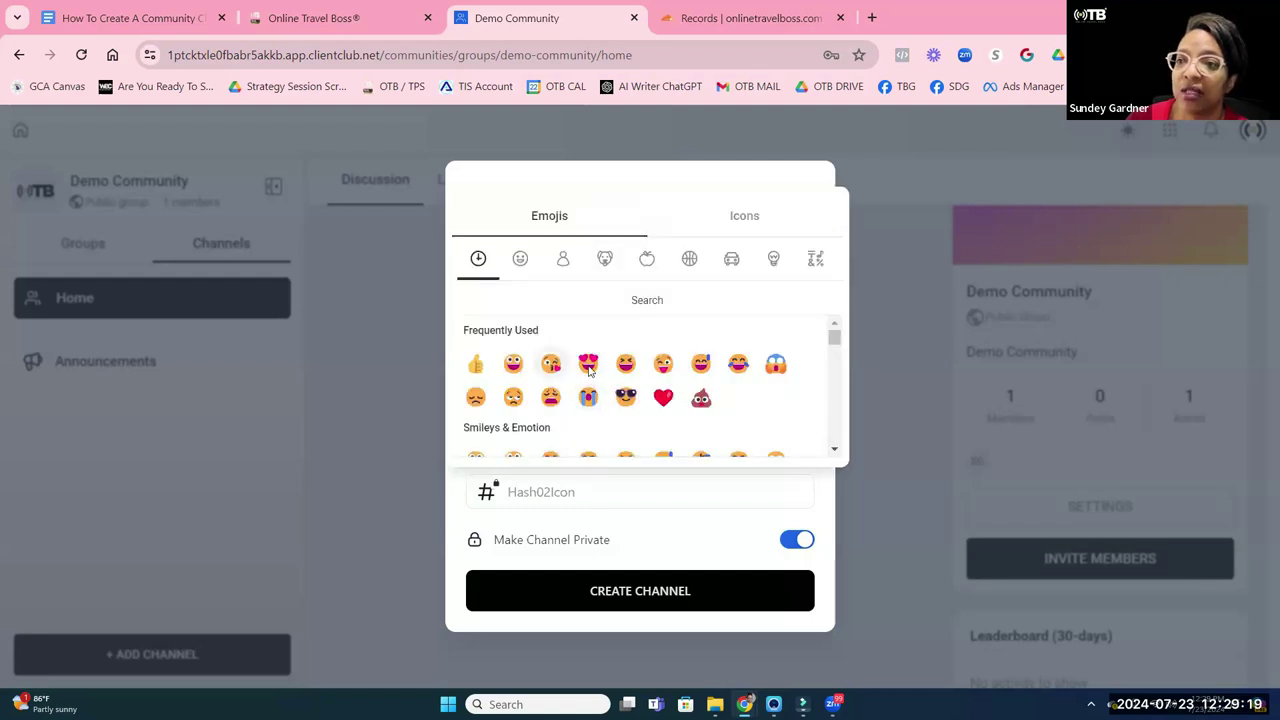
pyautogui.click(588, 363)
pyautogui.click(680, 592)
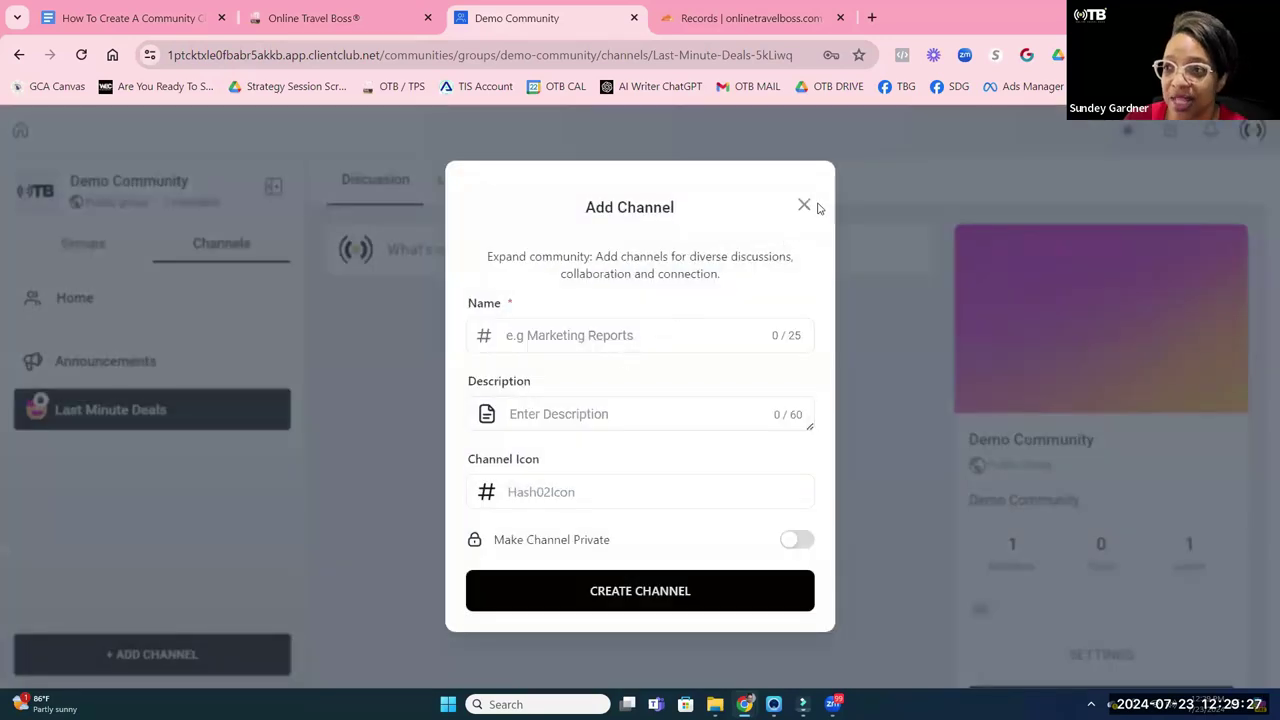
pyautogui.click(804, 207)
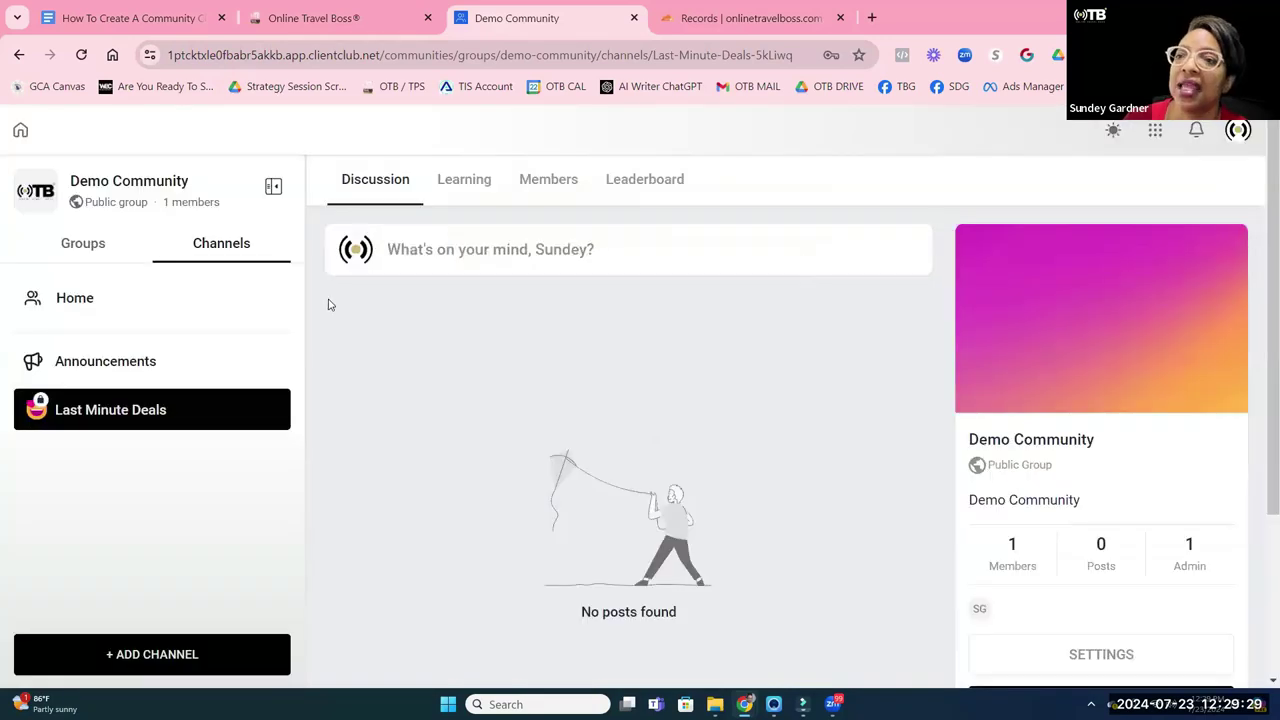
# Start a post in the Last Minute Deals channel with the title "Getting Started".
pyautogui.click(487, 252)
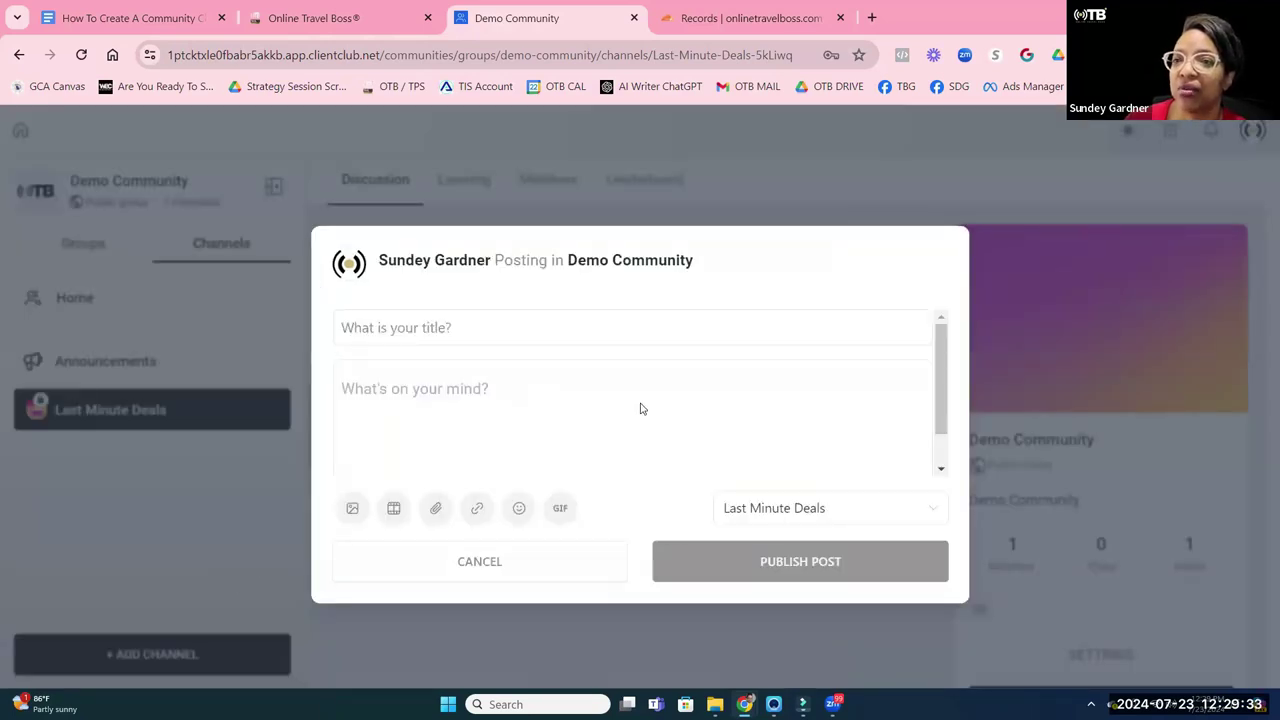
pyautogui.click(505, 333)
pyautogui.write('Getting ')
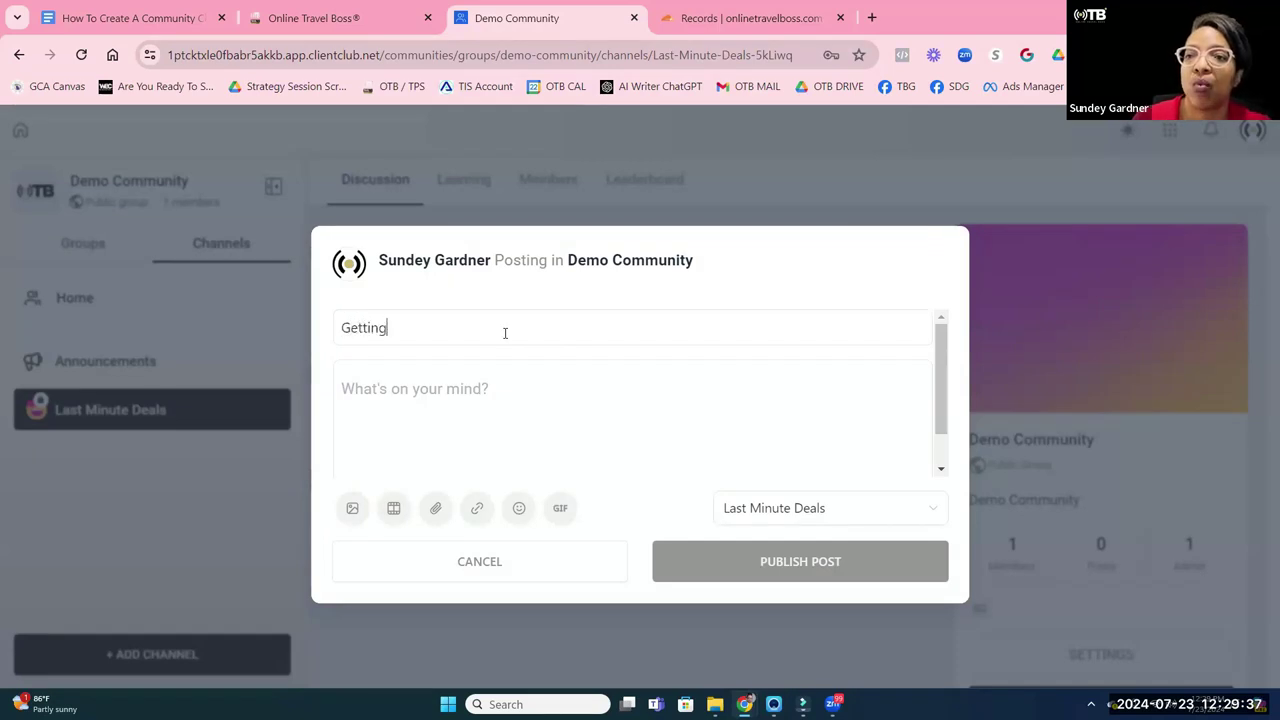
pyautogui.write('Started')
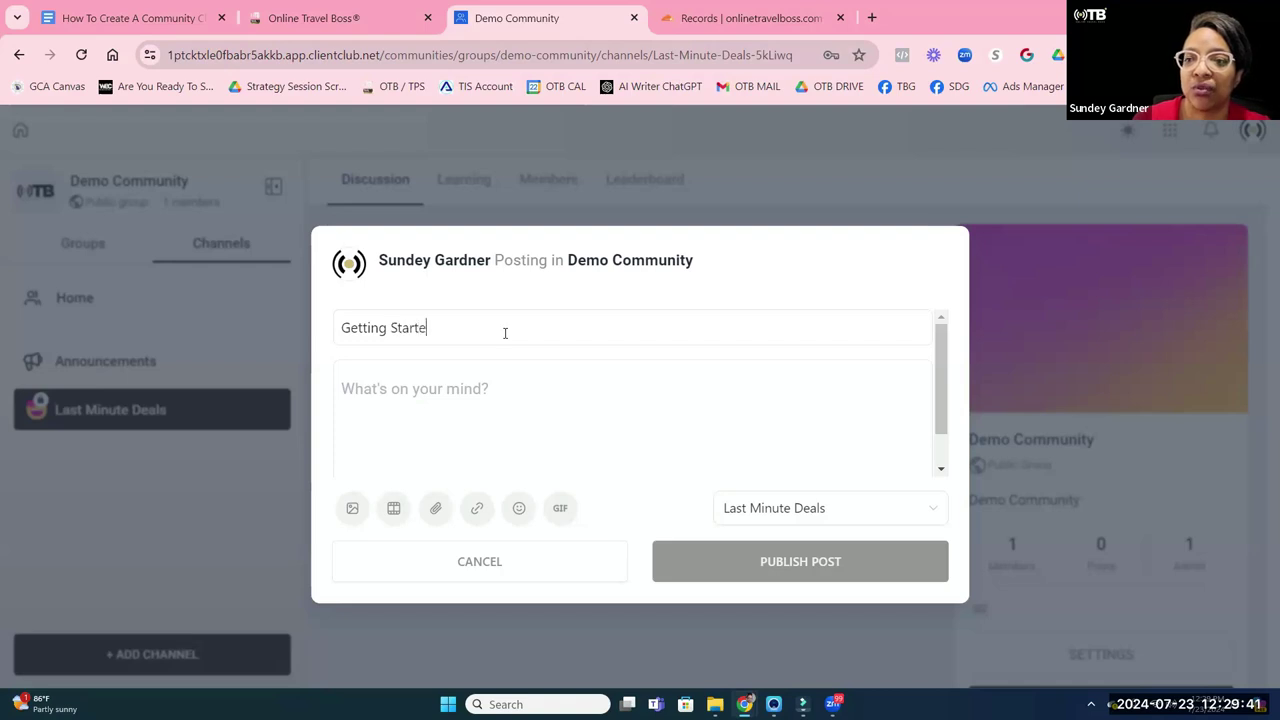
pyautogui.click(530, 420)
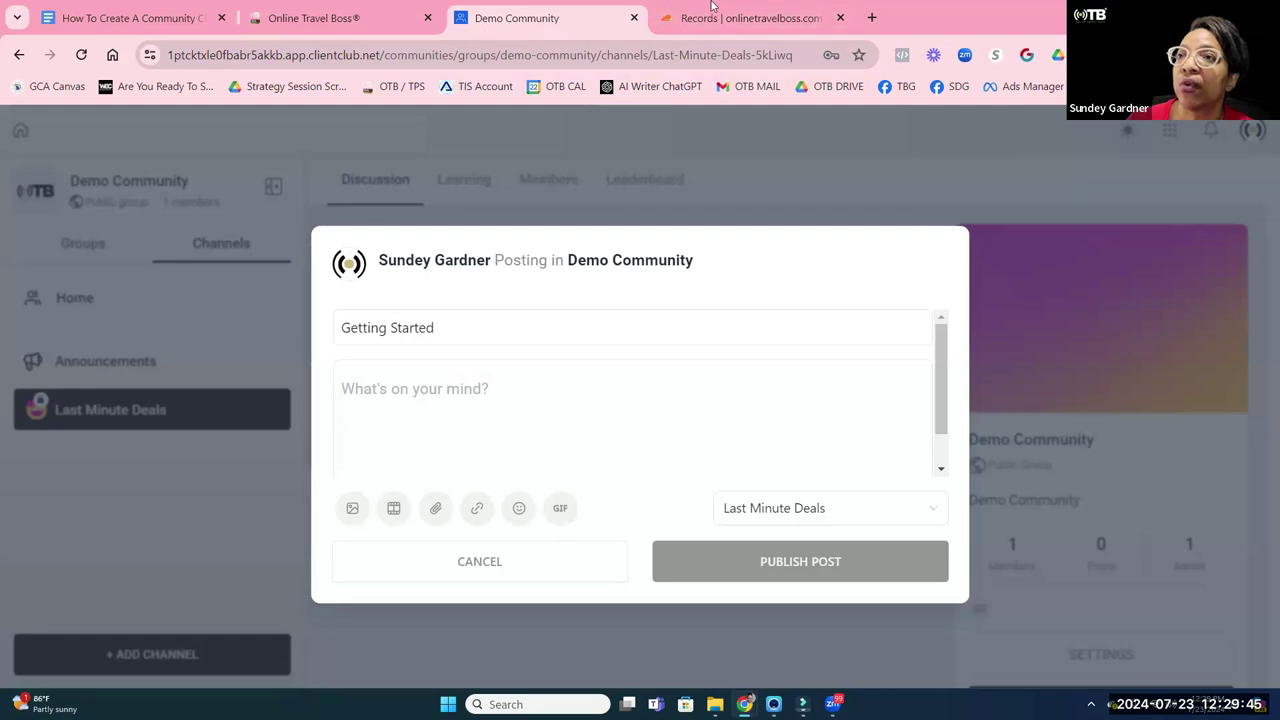
# Open portal.onlinetravelboss.com in a new browser tab and go to the Travel Boss Community group.
pyautogui.click(873, 15)
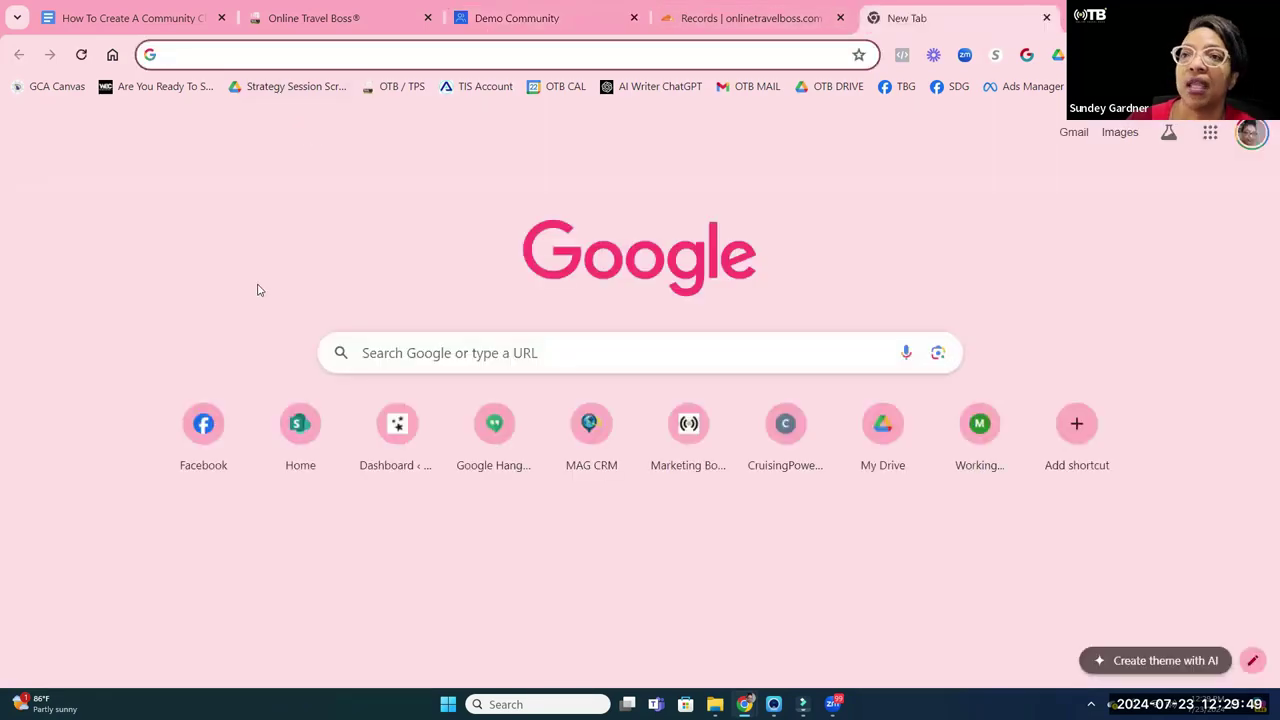
pyautogui.write('port')
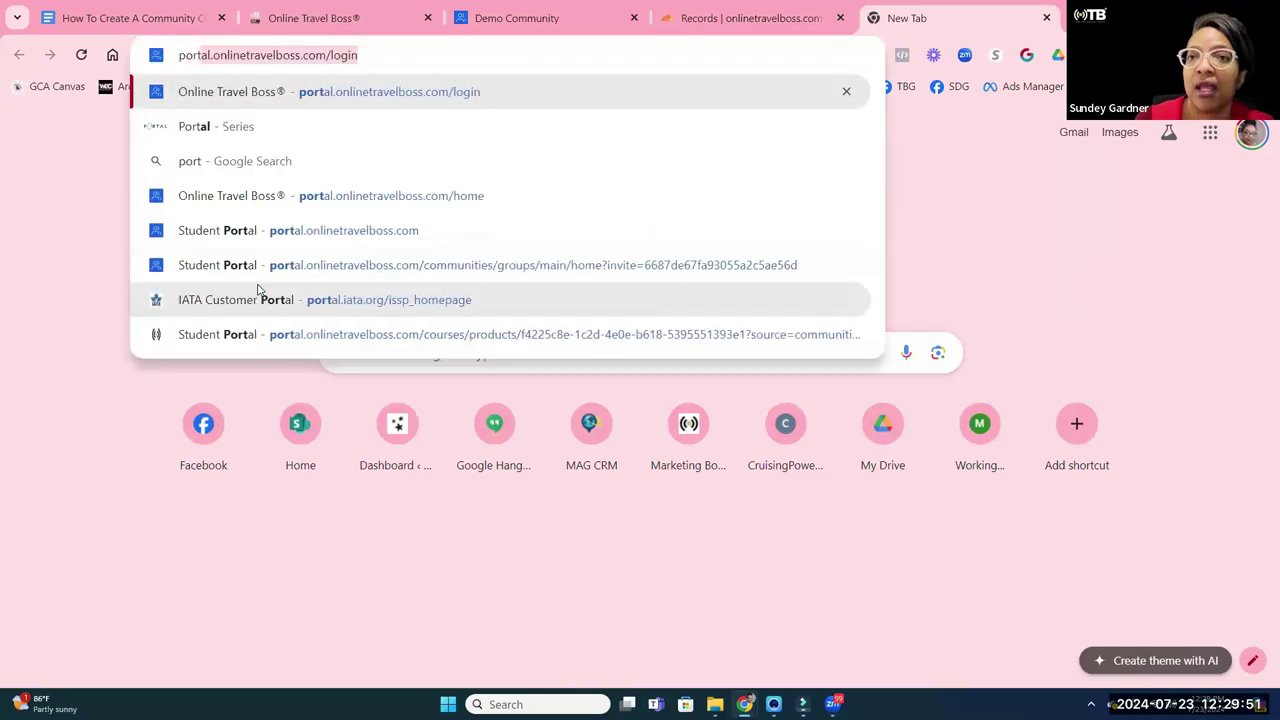
pyautogui.press('Return')
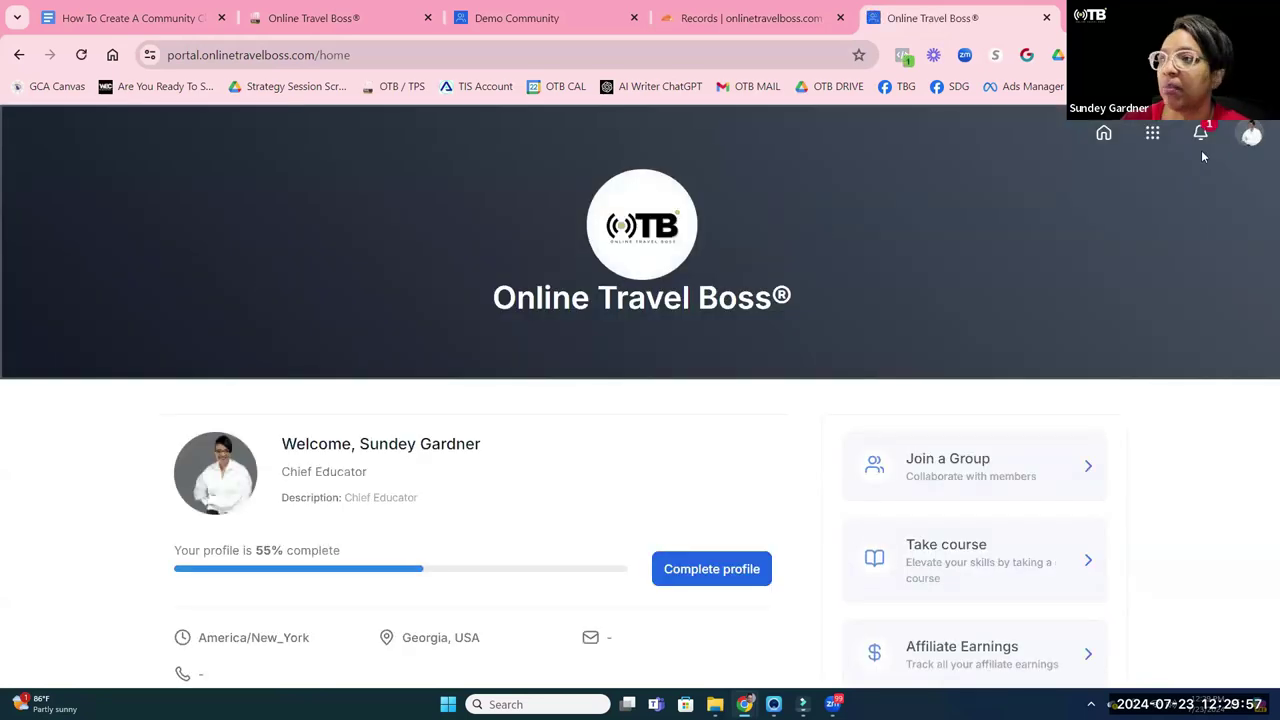
pyautogui.click(1152, 133)
pyautogui.click(1007, 212)
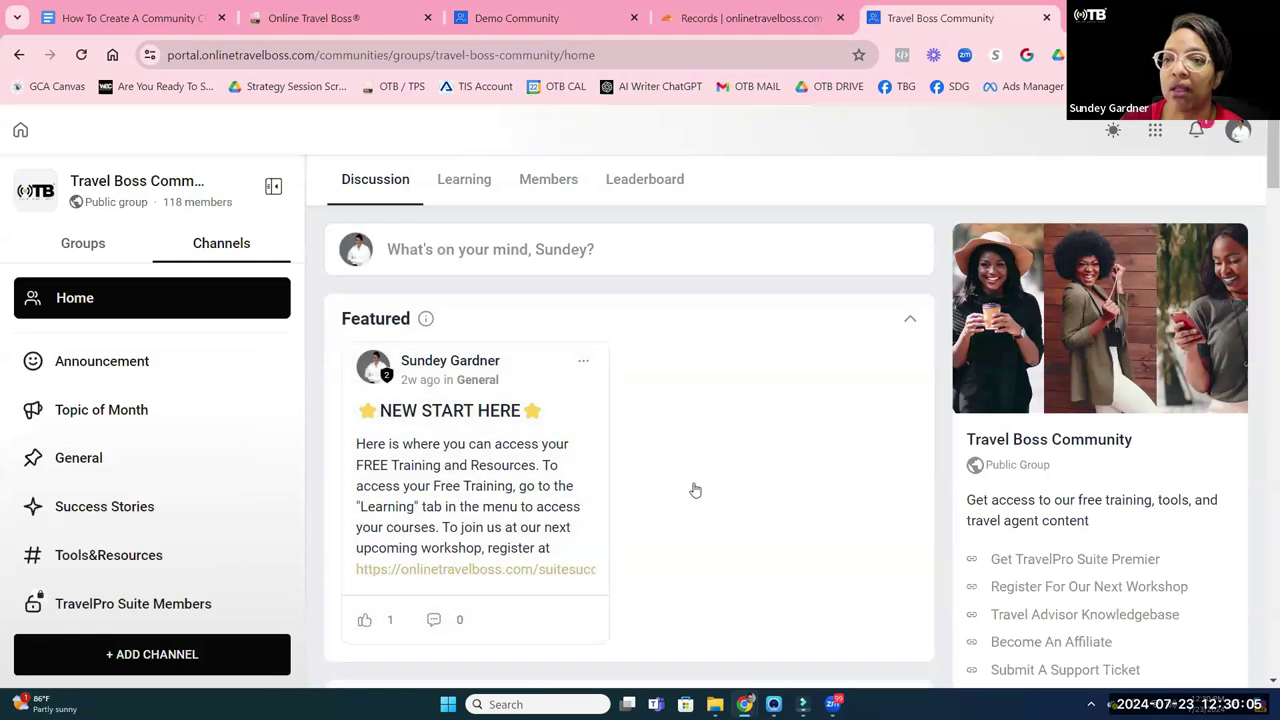
# Read the featured NEW START HERE post and look over the rest of the Travel Boss Community home page.
pyautogui.click(487, 457)
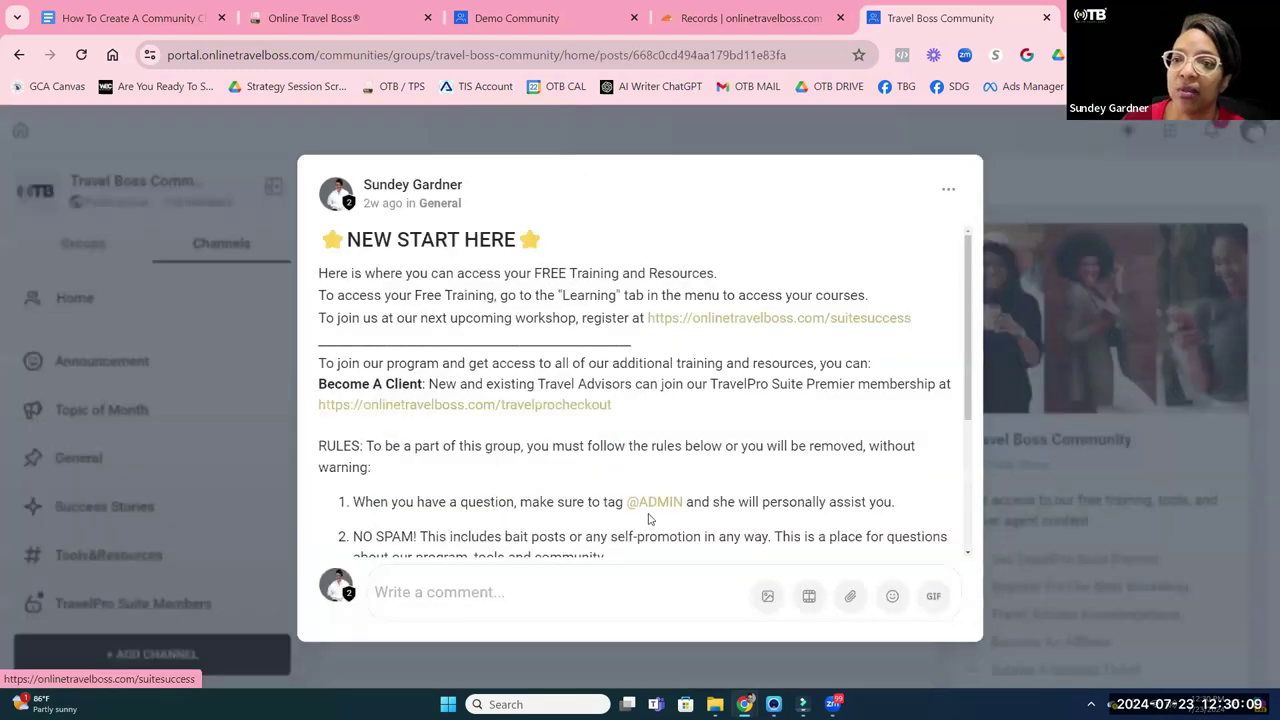
pyautogui.scroll(-1, 661, 385)
pyautogui.scroll(-3, 661, 385)
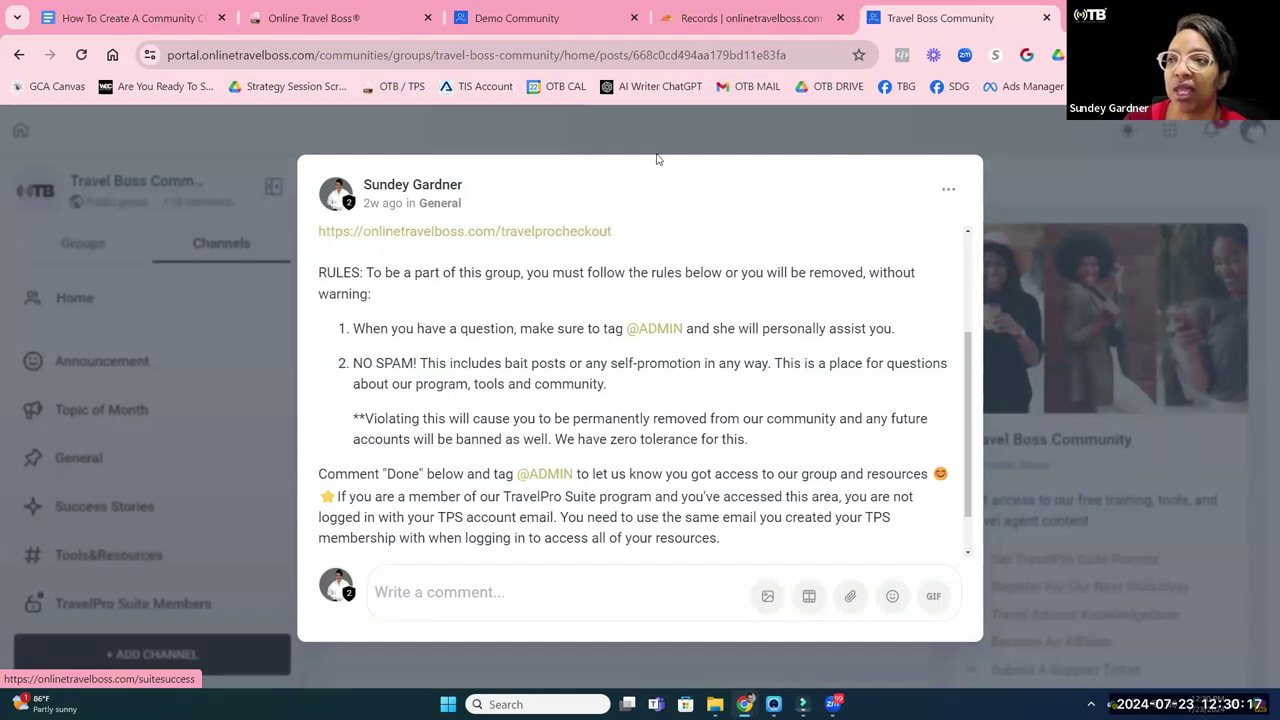
pyautogui.click(1066, 189)
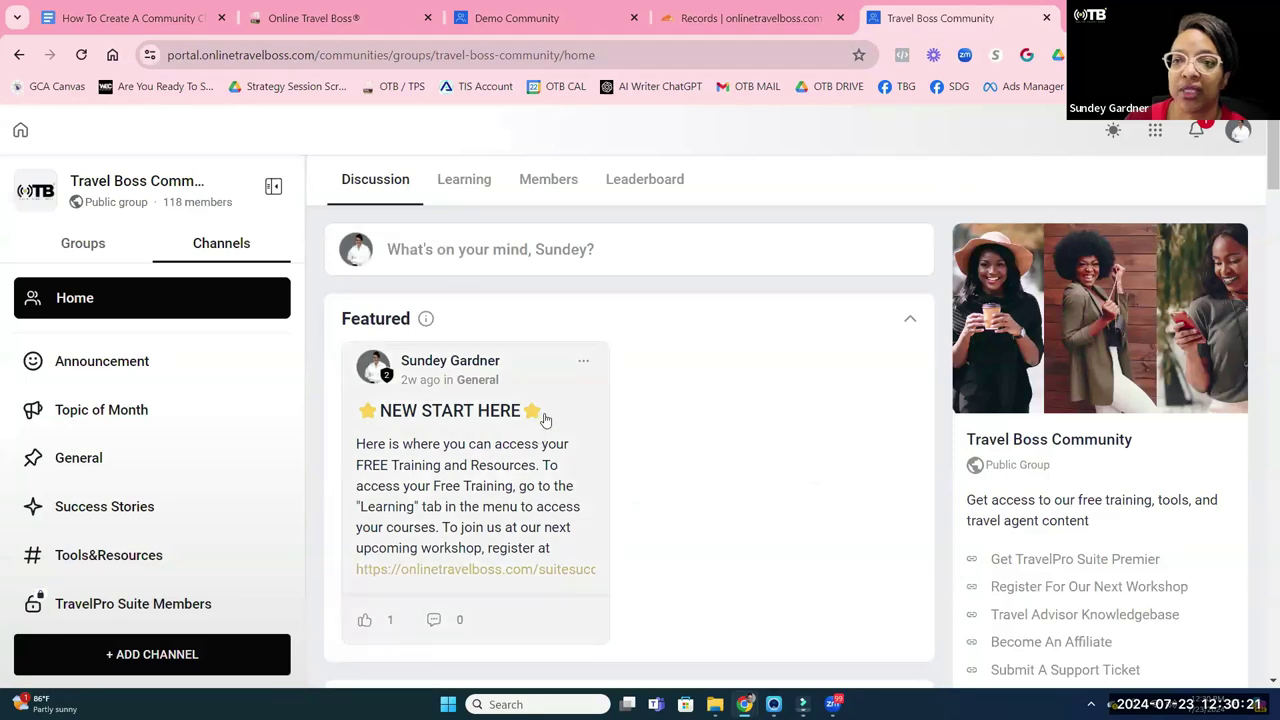
pyautogui.scroll(-1, 545, 415)
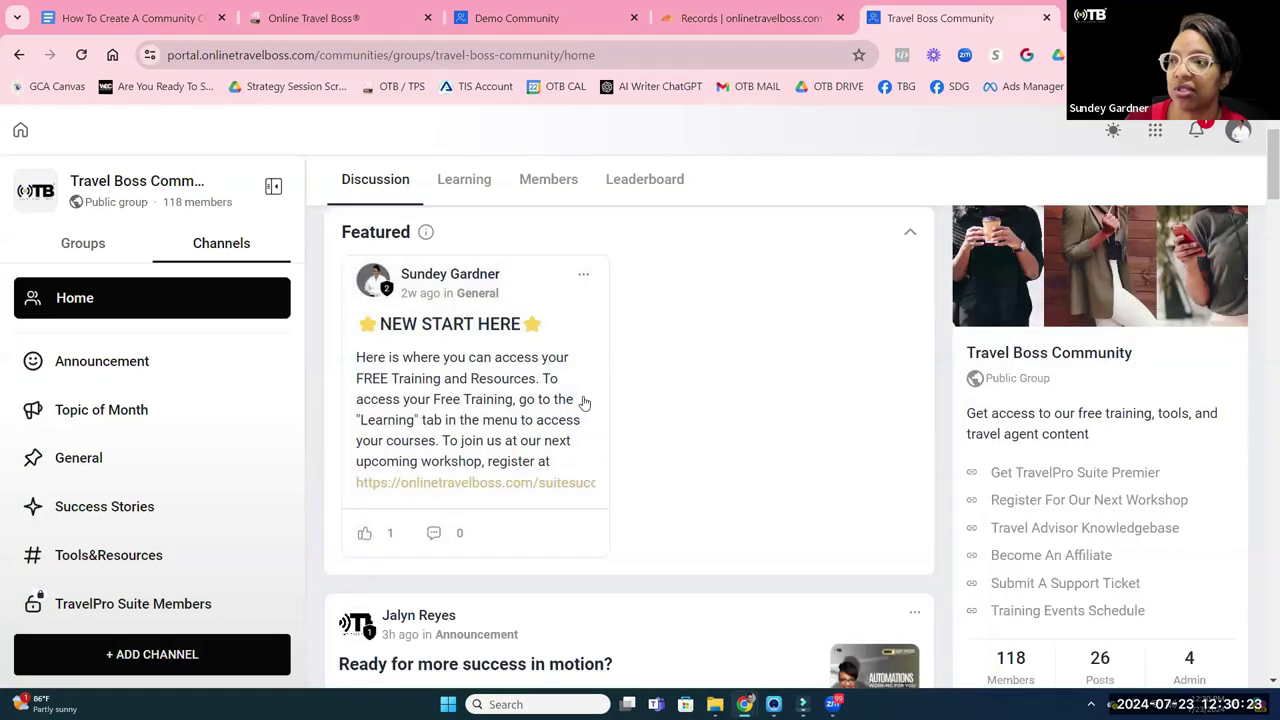
pyautogui.scroll(1, 583, 400)
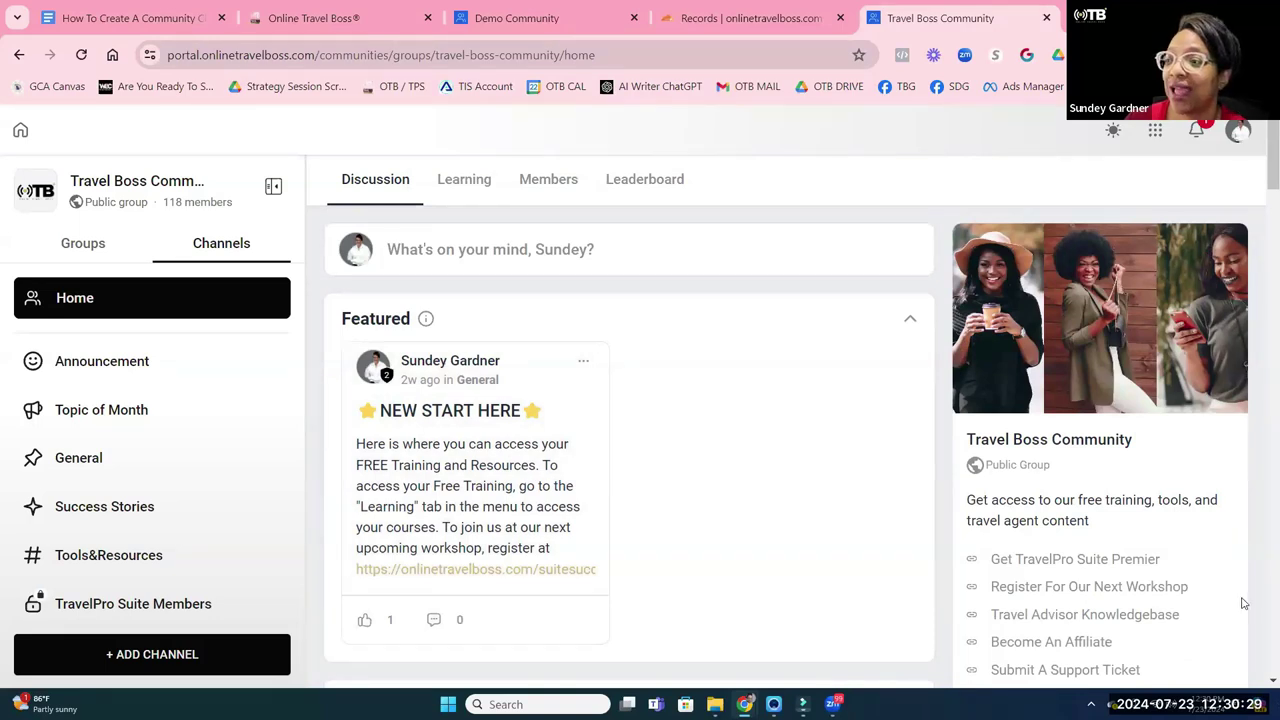
pyautogui.scroll(-3, 1243, 603)
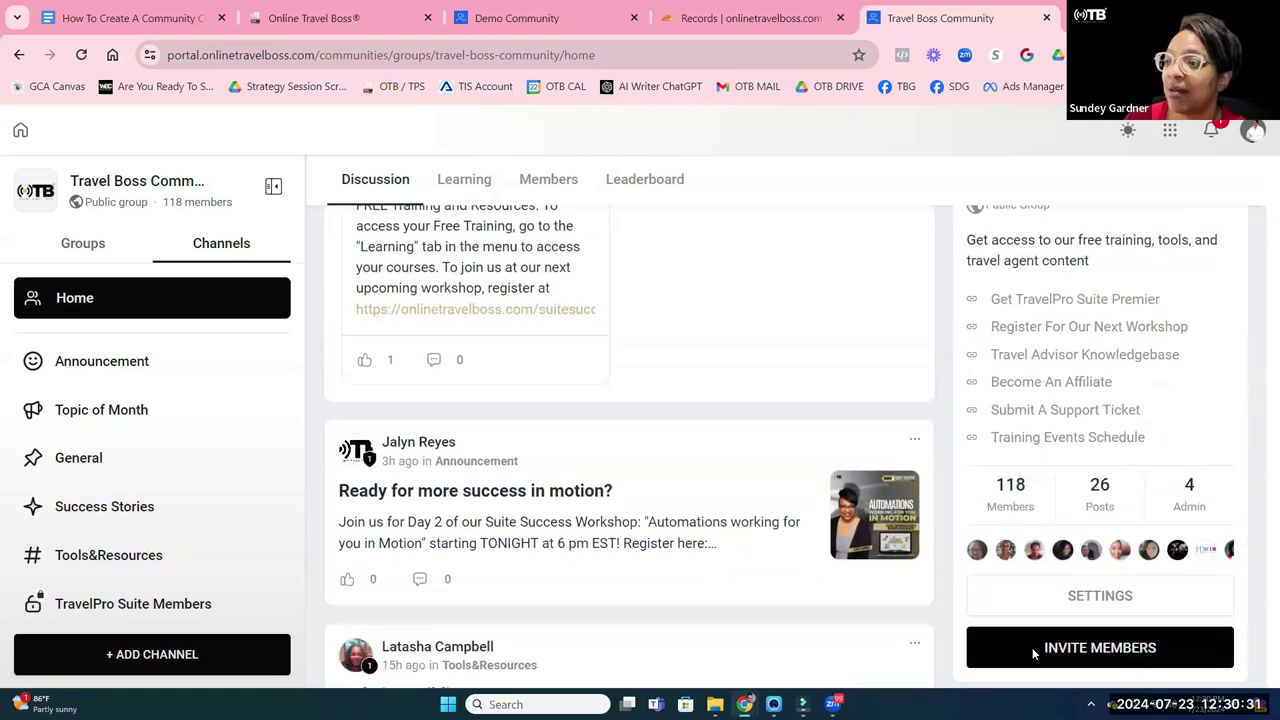
# Open the Travel Boss Community's member invitation form, try sending it blank, copy the group link and close the form.
pyautogui.click(1035, 653)
pyautogui.click(738, 657)
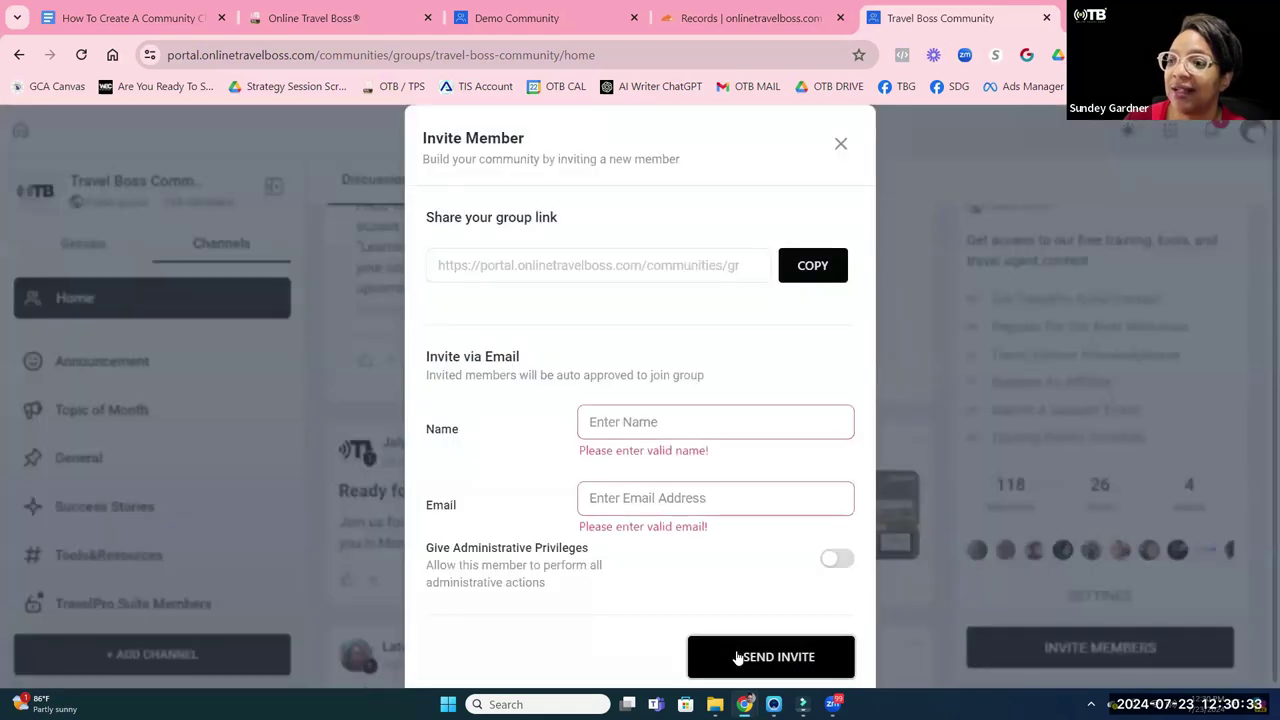
pyautogui.click(812, 272)
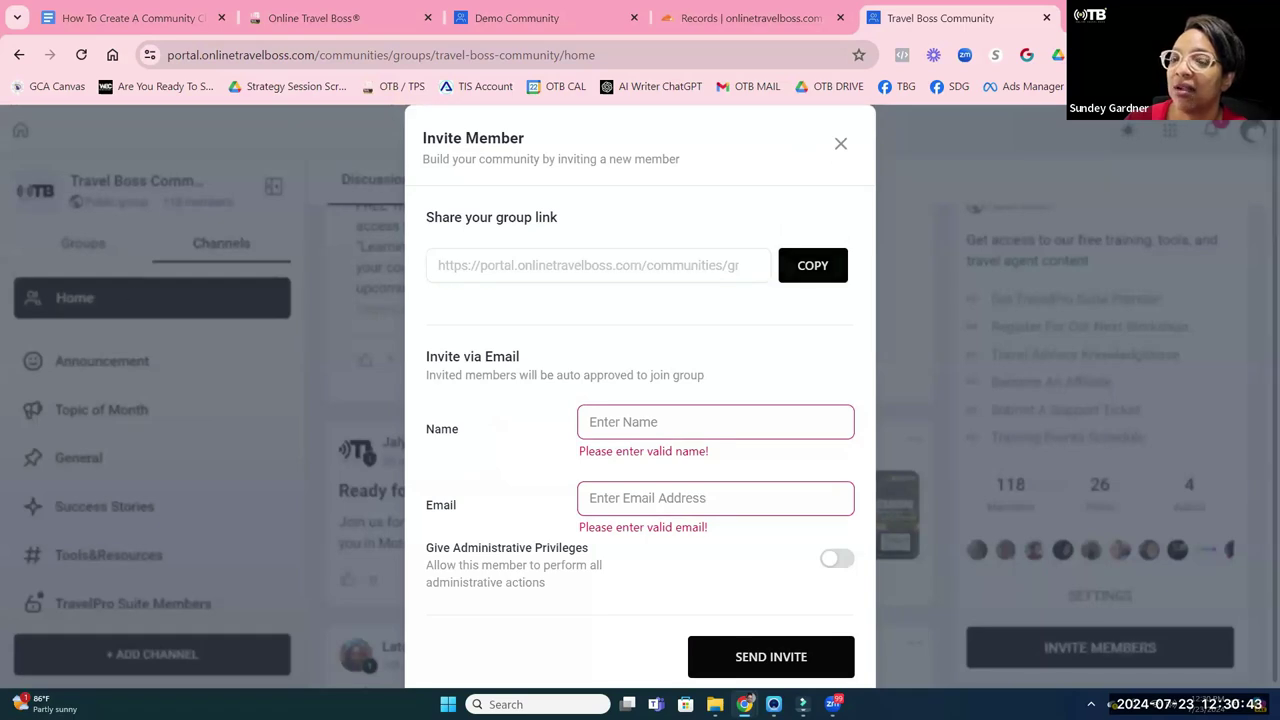
pyautogui.click(840, 143)
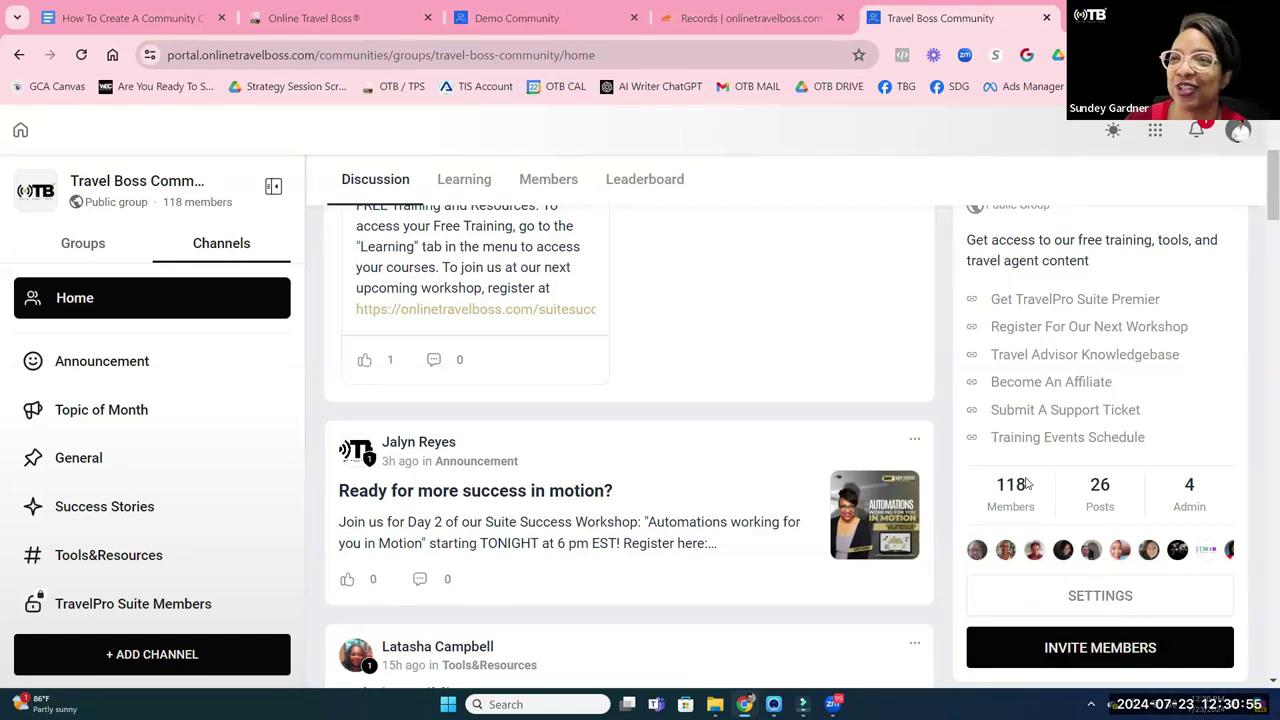
# Return to the Demo Community and discard the unsaved "Getting Started" post.
pyautogui.click(508, 33)
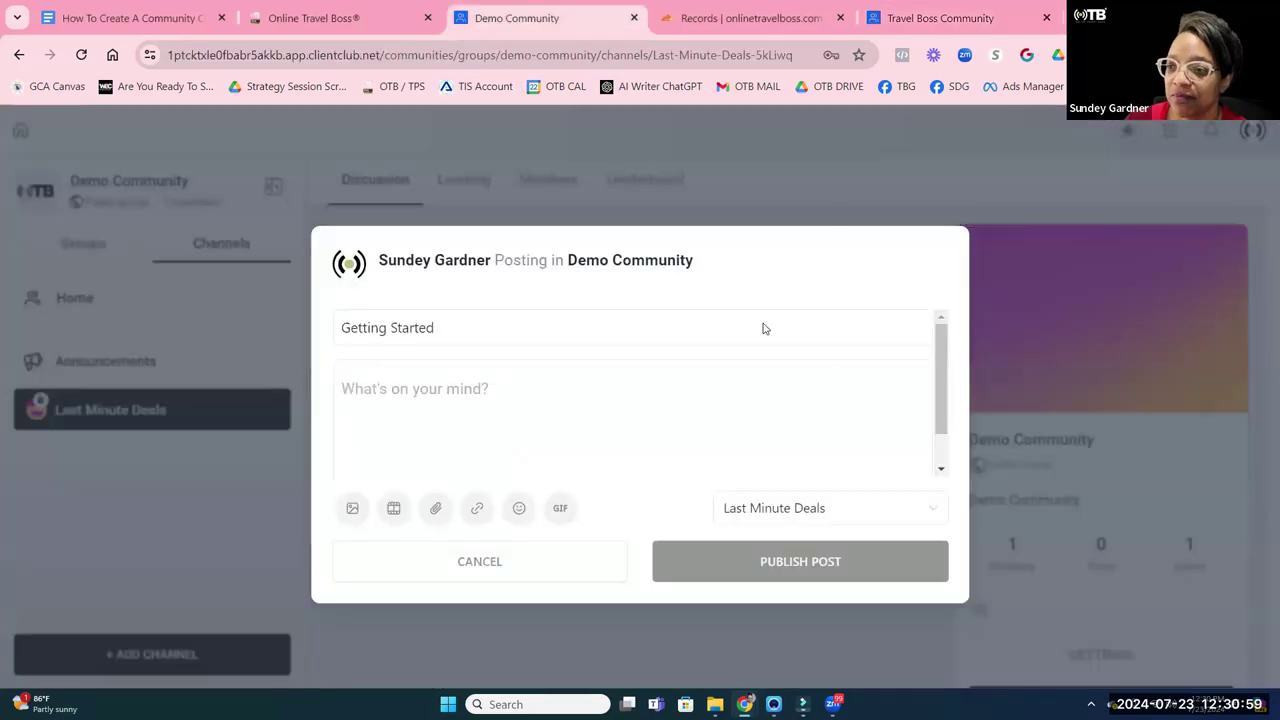
pyautogui.press('Escape')
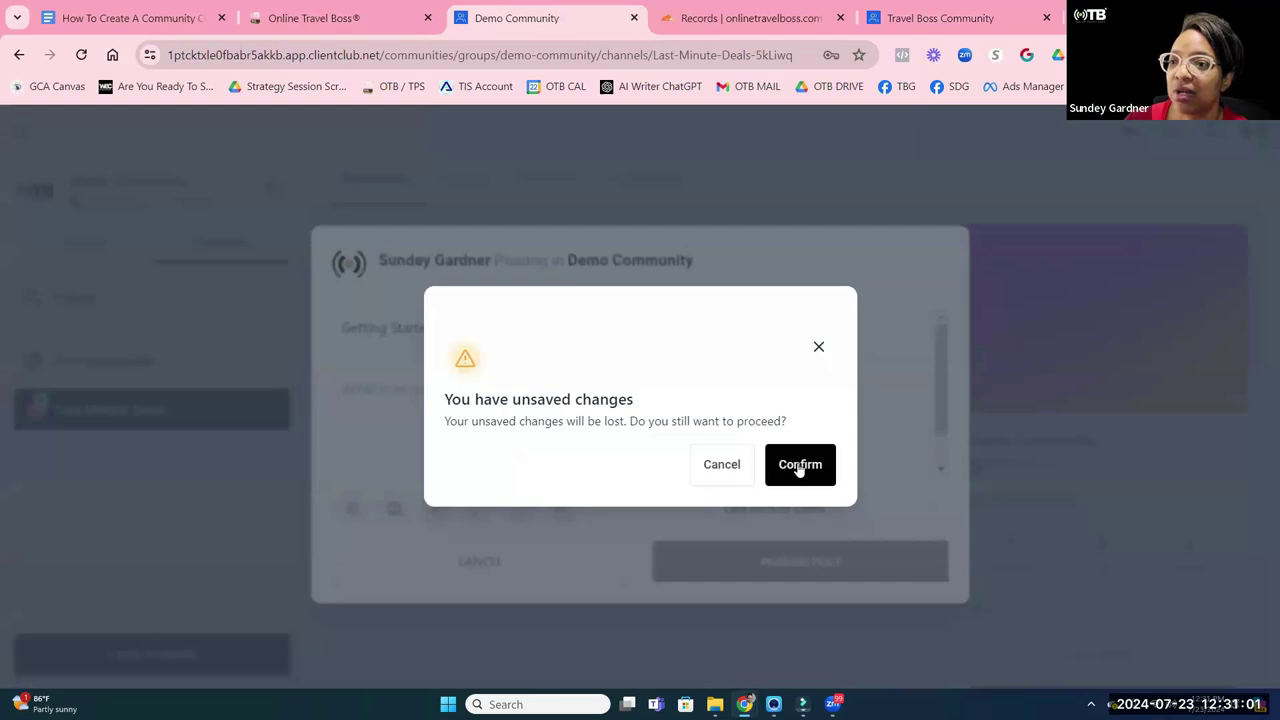
pyautogui.click(803, 464)
# Review the Demo Community's options for inviting members by group link or e-mail and close the invitation form.
pyautogui.scroll(-2, 1137, 514)
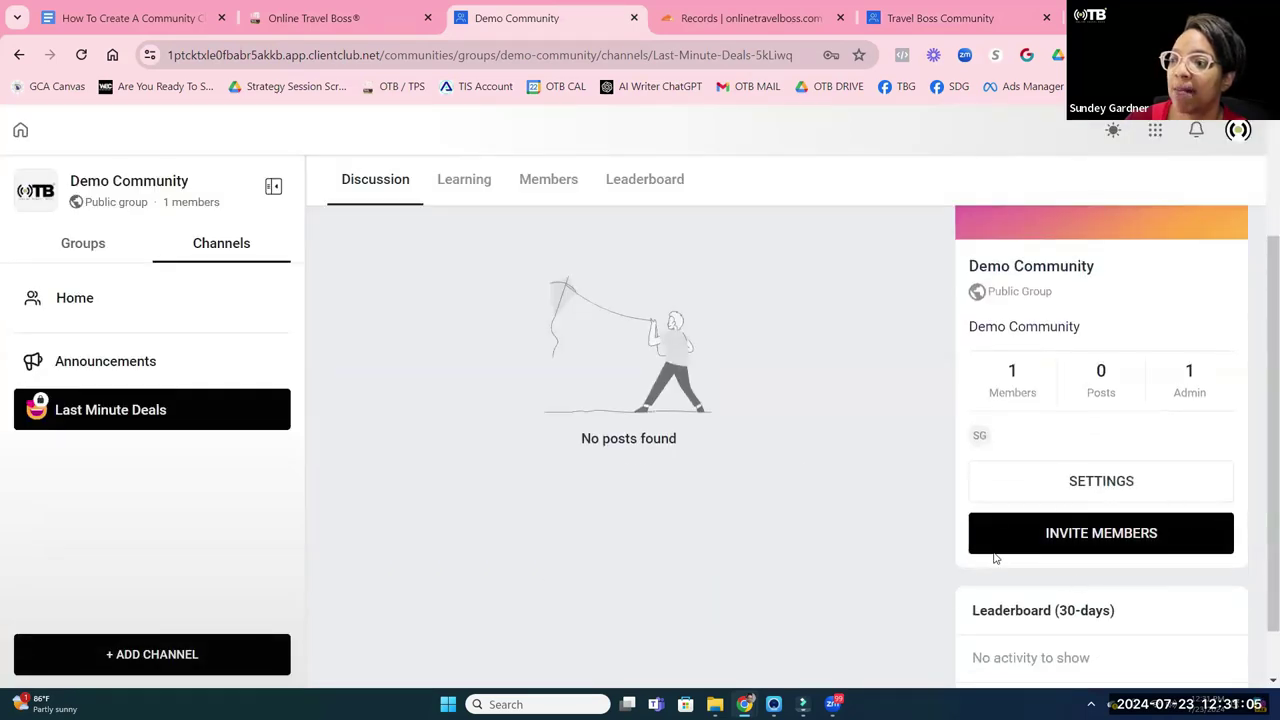
pyautogui.click(1112, 537)
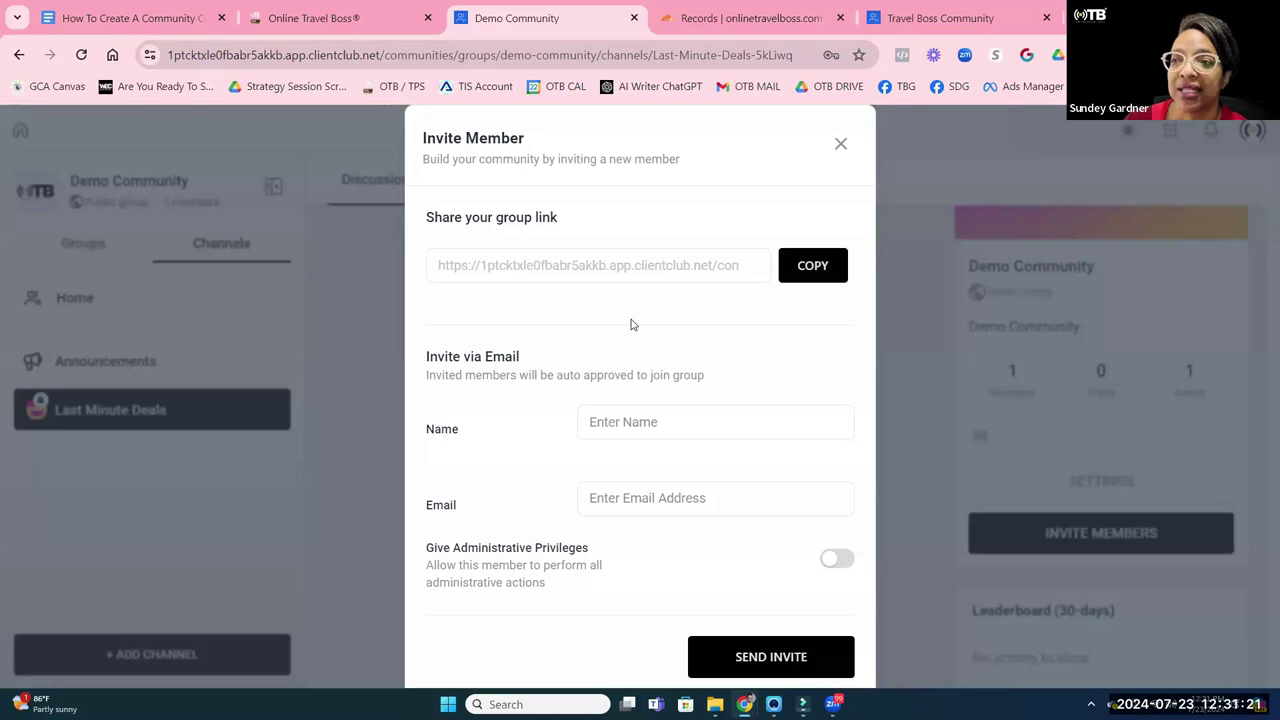
pyautogui.click(842, 144)
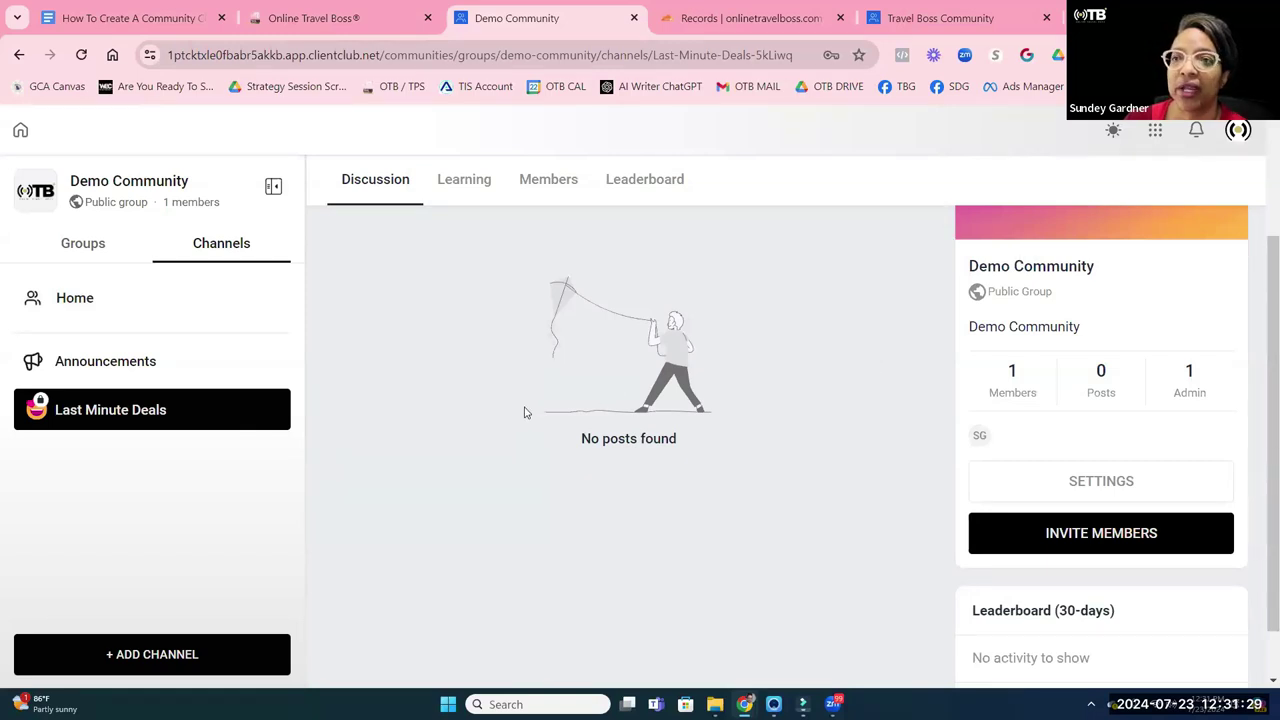
# View the member lists of the Demo Community and the Travel Boss Community, and look over the latter's discussion posts.
pyautogui.click(536, 179)
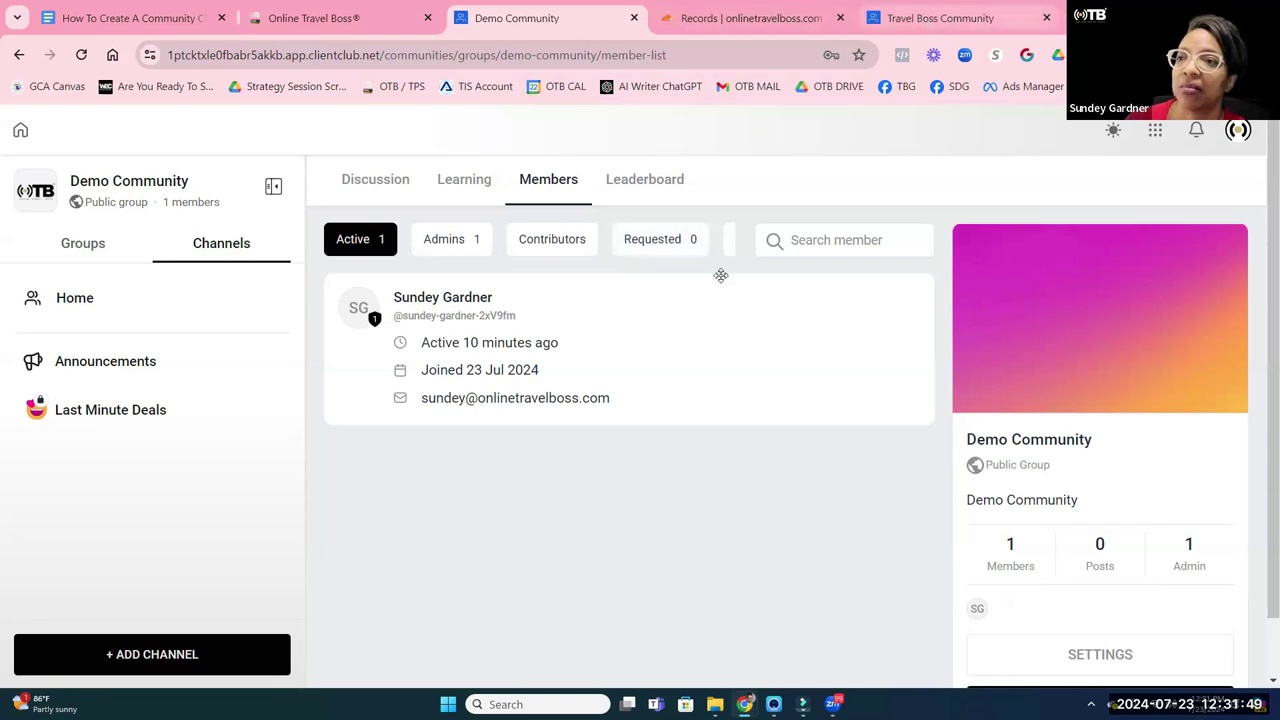
pyautogui.hotkey('ctrl', '5')
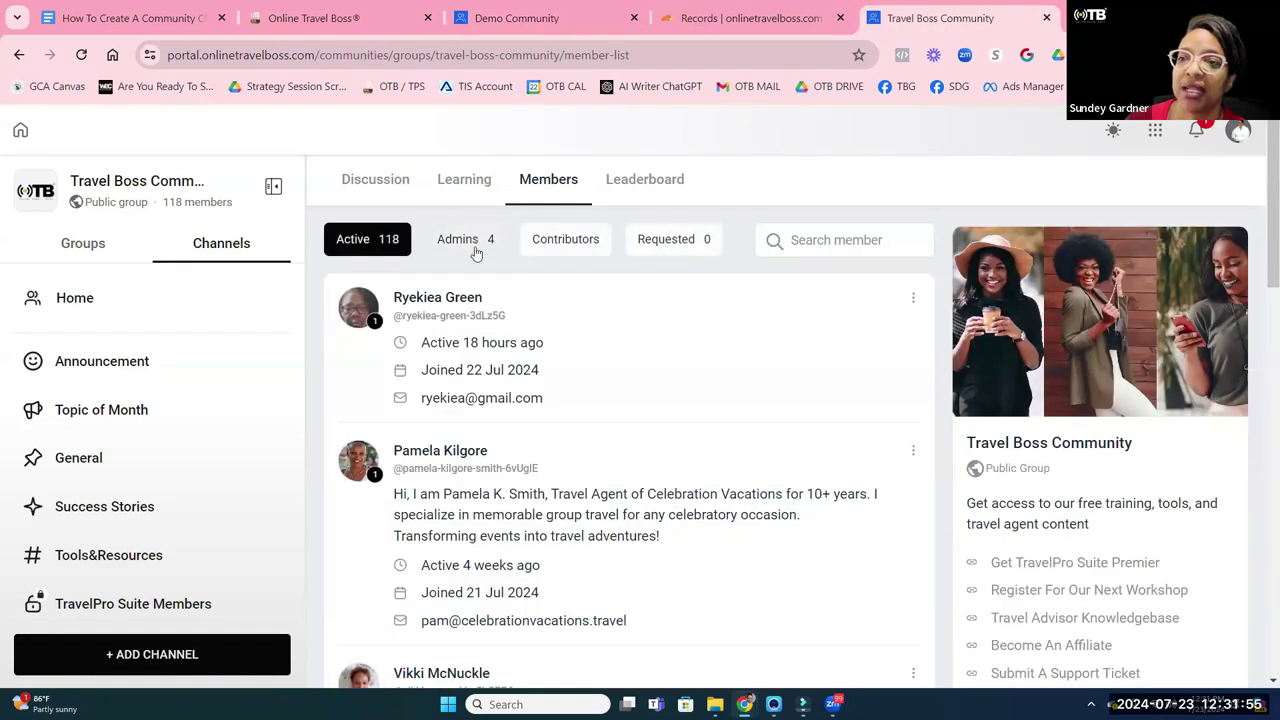
pyautogui.click(384, 181)
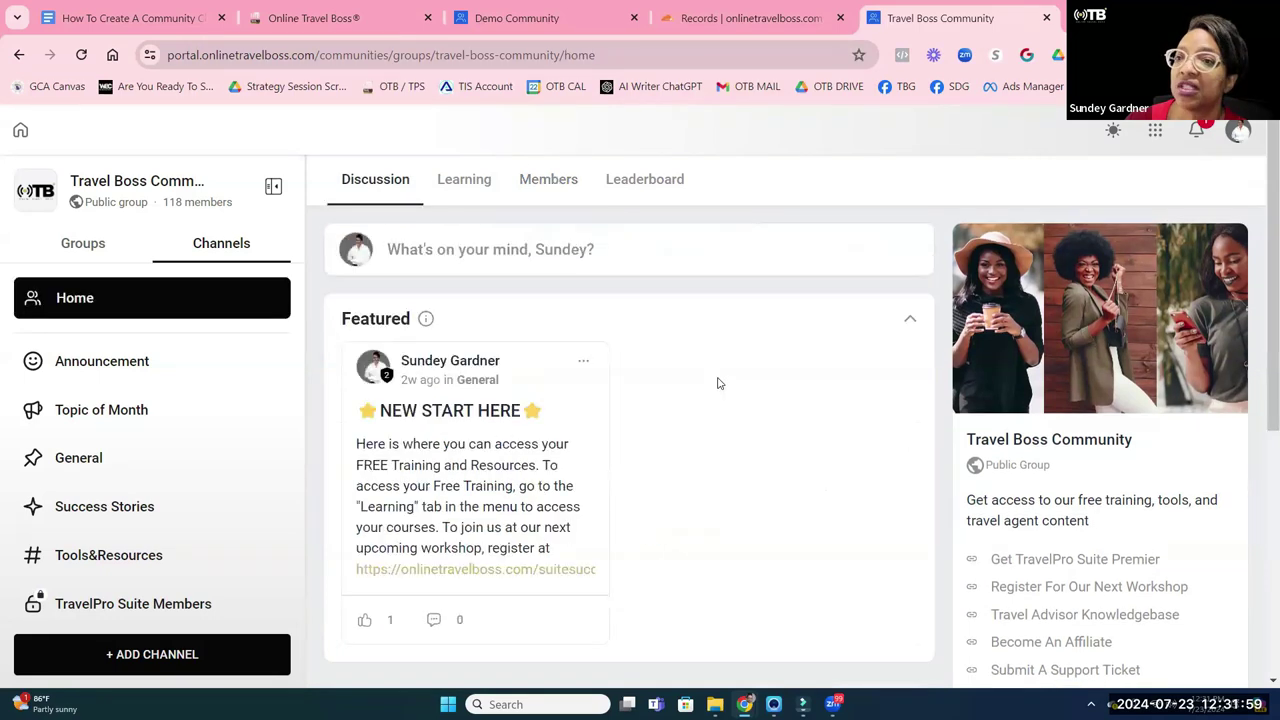
pyautogui.scroll(-2, 716, 390)
pyautogui.scroll(-3, 716, 390)
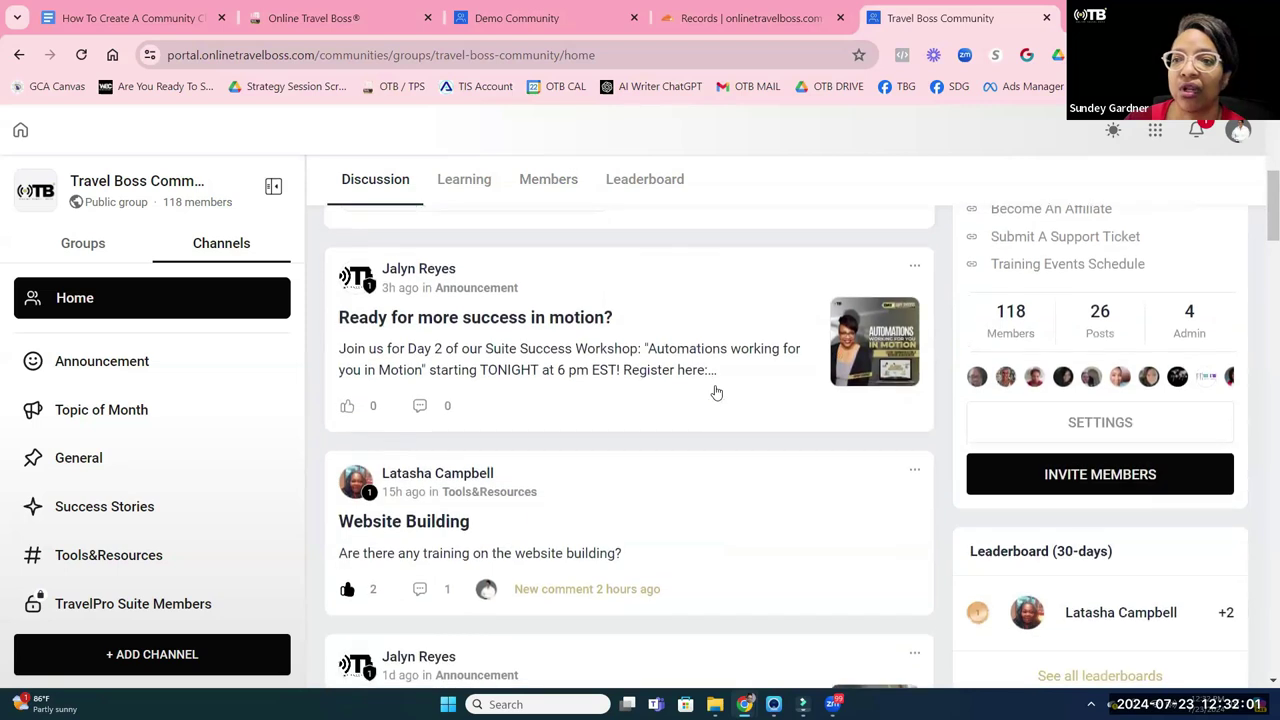